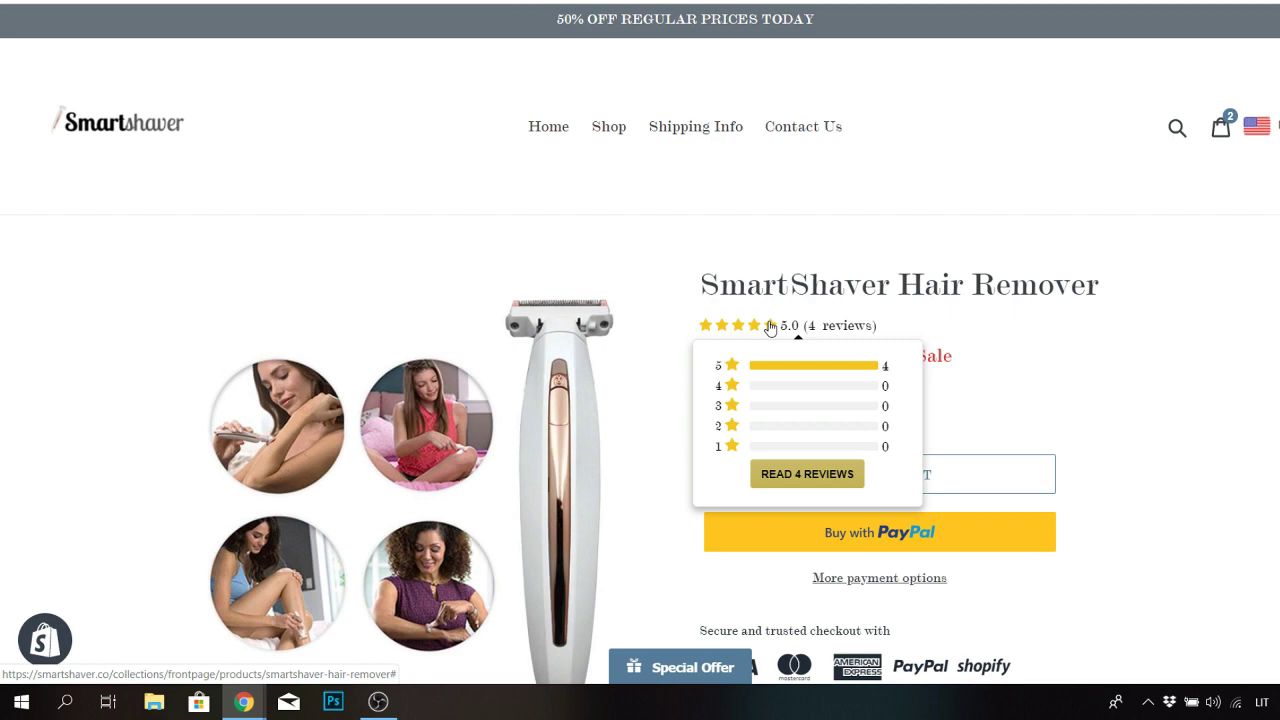
Examine the SmartShaver Hair Remover product page, including its price, payment options, quantity discounts, images and description
{"action": "scroll", "coordinate": [640, 360], "scroll_direction": "down", "scroll_amount": 4}
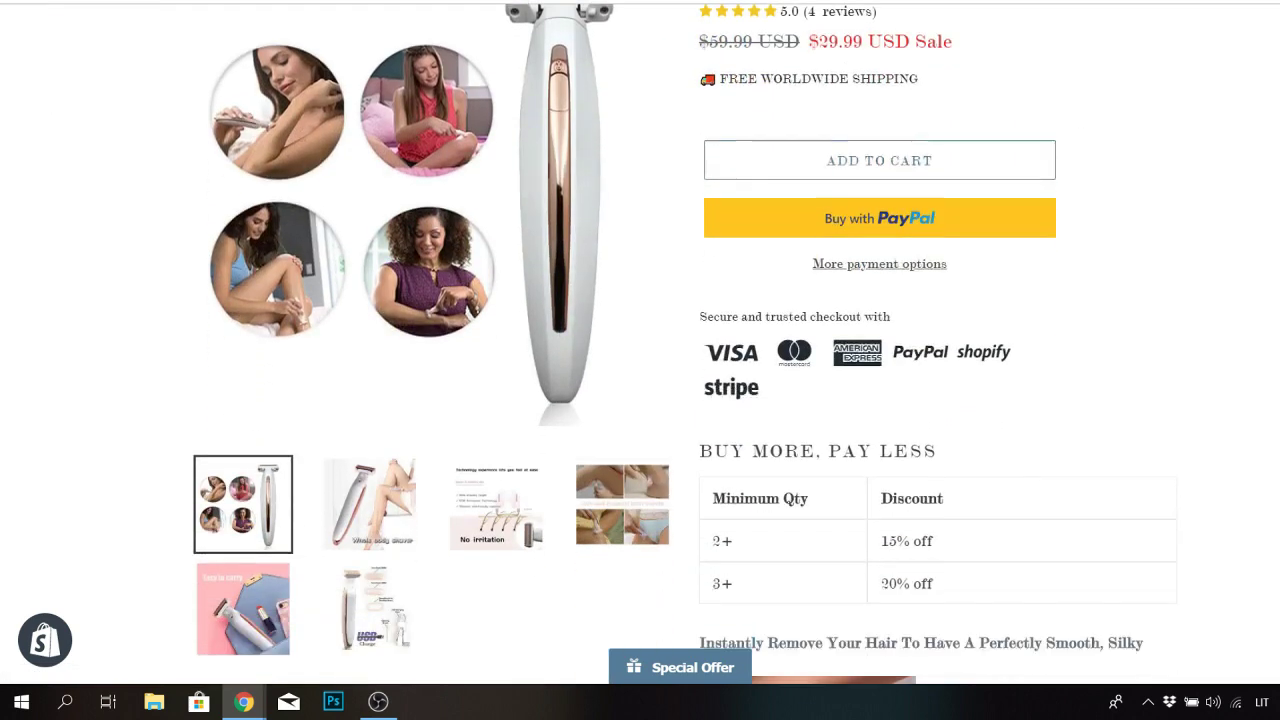
{"action": "scroll", "coordinate": [640, 360], "scroll_direction": "up", "scroll_amount": 1}
{"action": "scroll", "coordinate": [830, 262], "scroll_direction": "up", "scroll_amount": 1}
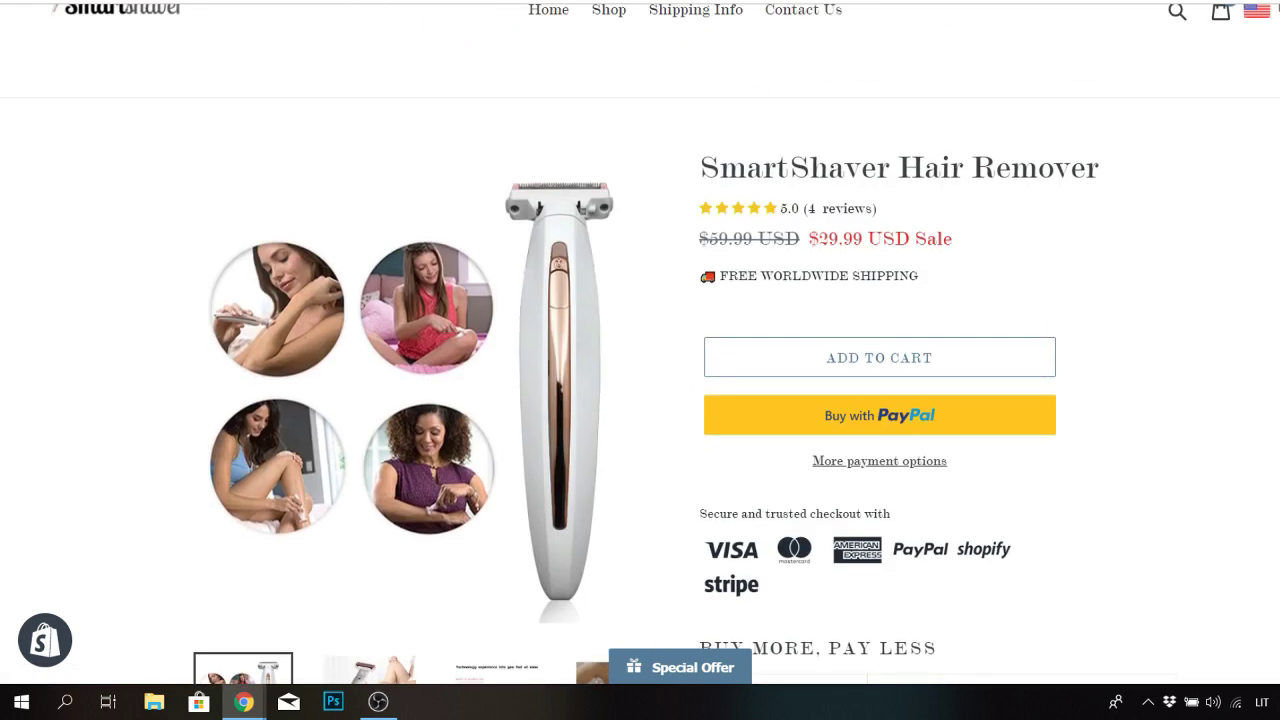
{"action": "scroll", "coordinate": [660, 400], "scroll_direction": "down", "scroll_amount": 2}
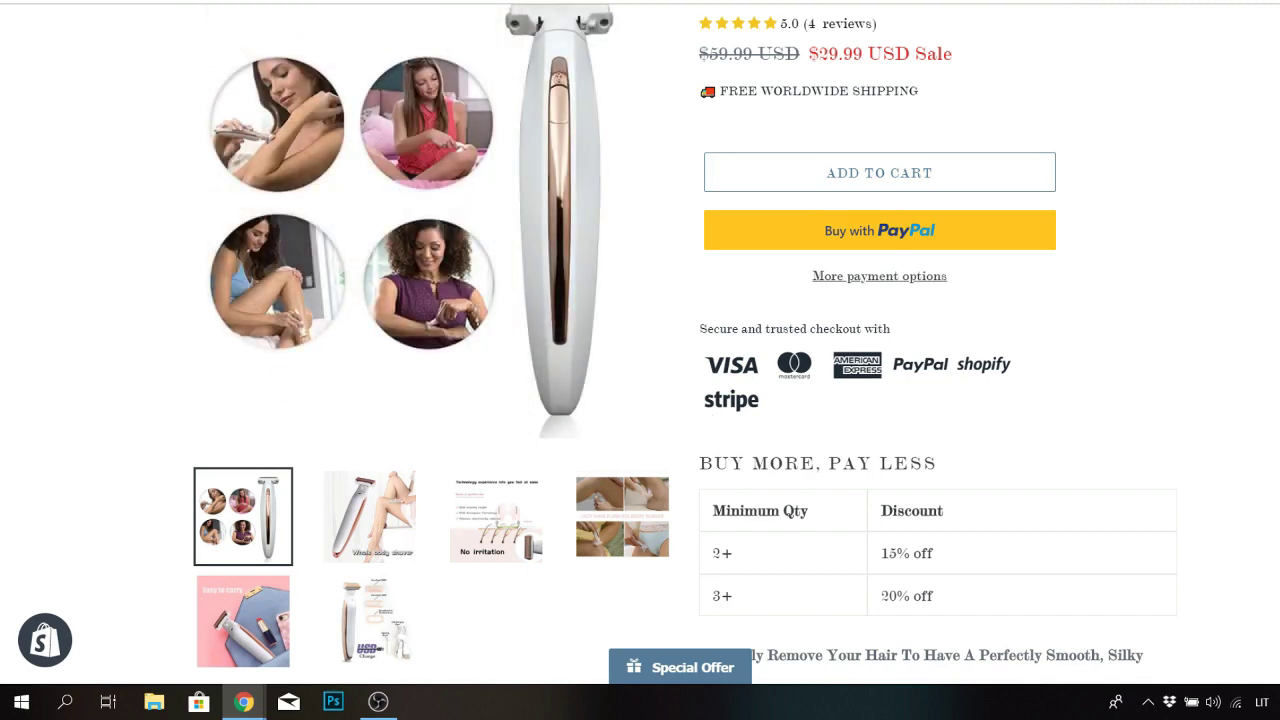
{"action": "scroll", "coordinate": [1075, 228], "scroll_direction": "up", "scroll_amount": 2}
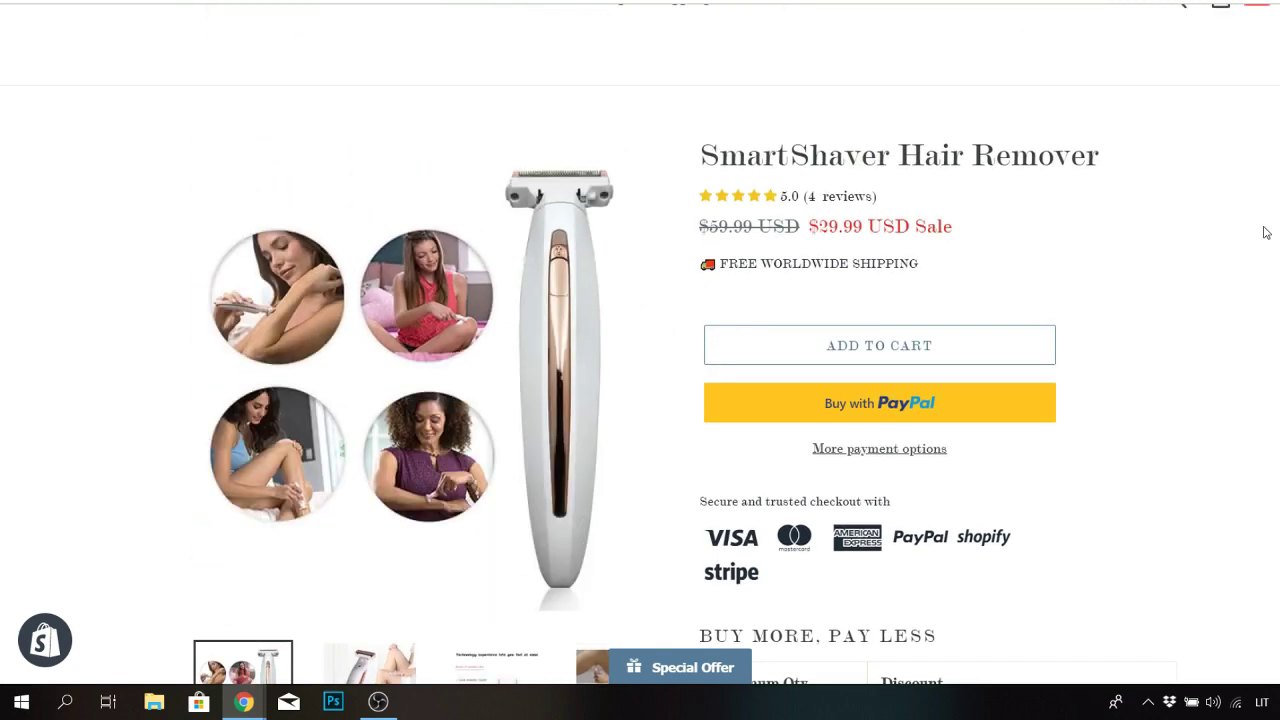
{"action": "scroll", "coordinate": [640, 360], "scroll_direction": "down", "scroll_amount": 6}
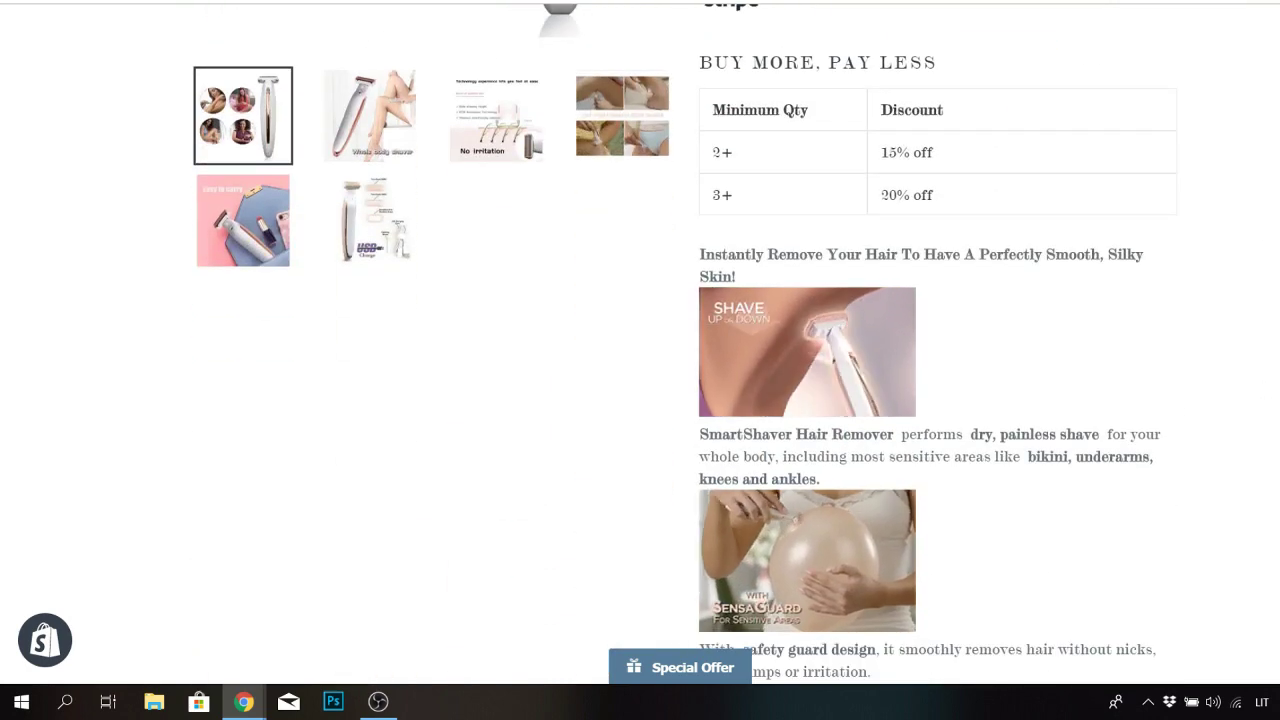
{"action": "scroll", "coordinate": [640, 360], "scroll_direction": "down", "scroll_amount": 5}
{"action": "scroll", "coordinate": [640, 360], "scroll_direction": "down", "scroll_amount": 2}
{"action": "scroll", "coordinate": [640, 360], "scroll_direction": "up", "scroll_amount": 15}
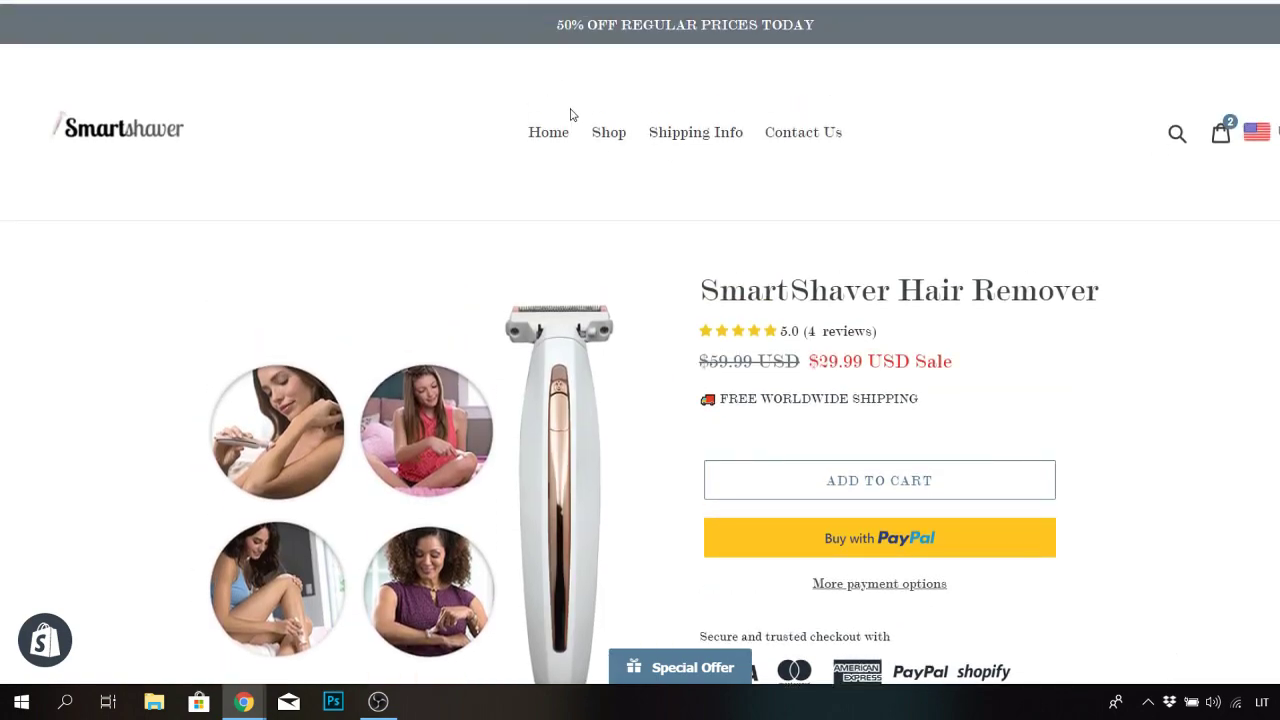
Open the store's home page, look over the best sellers and testimonials, and select the SmartShaver Electric Eyebrow Epilator
{"action": "left_click", "coordinate": [558, 136]}
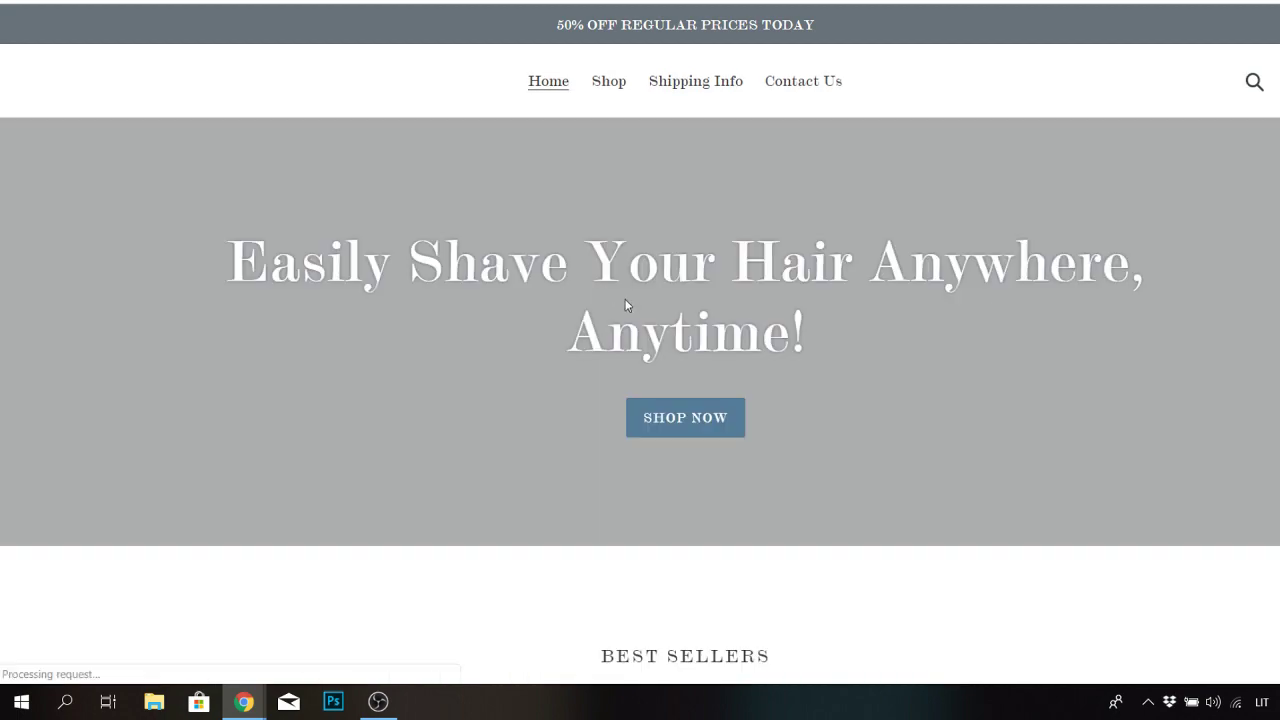
{"action": "scroll", "coordinate": [626, 305], "scroll_direction": "down", "scroll_amount": 7}
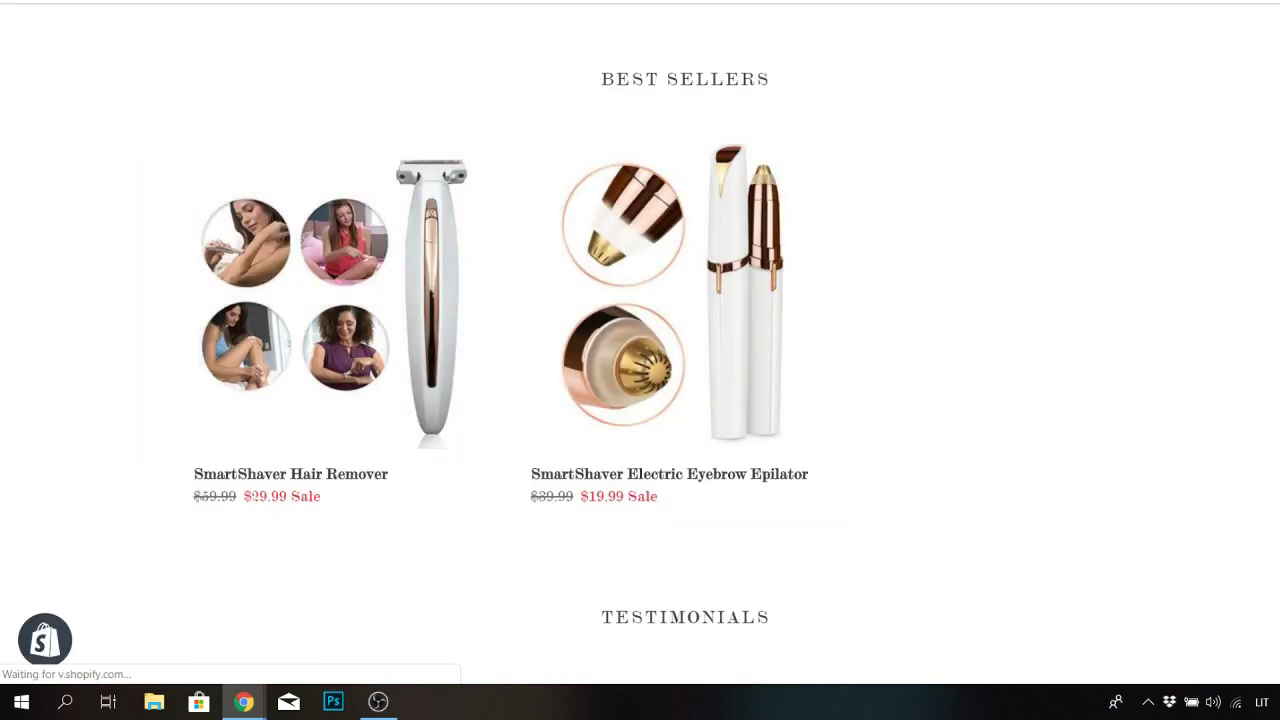
{"action": "scroll", "coordinate": [356, 498], "scroll_direction": "down", "scroll_amount": 10}
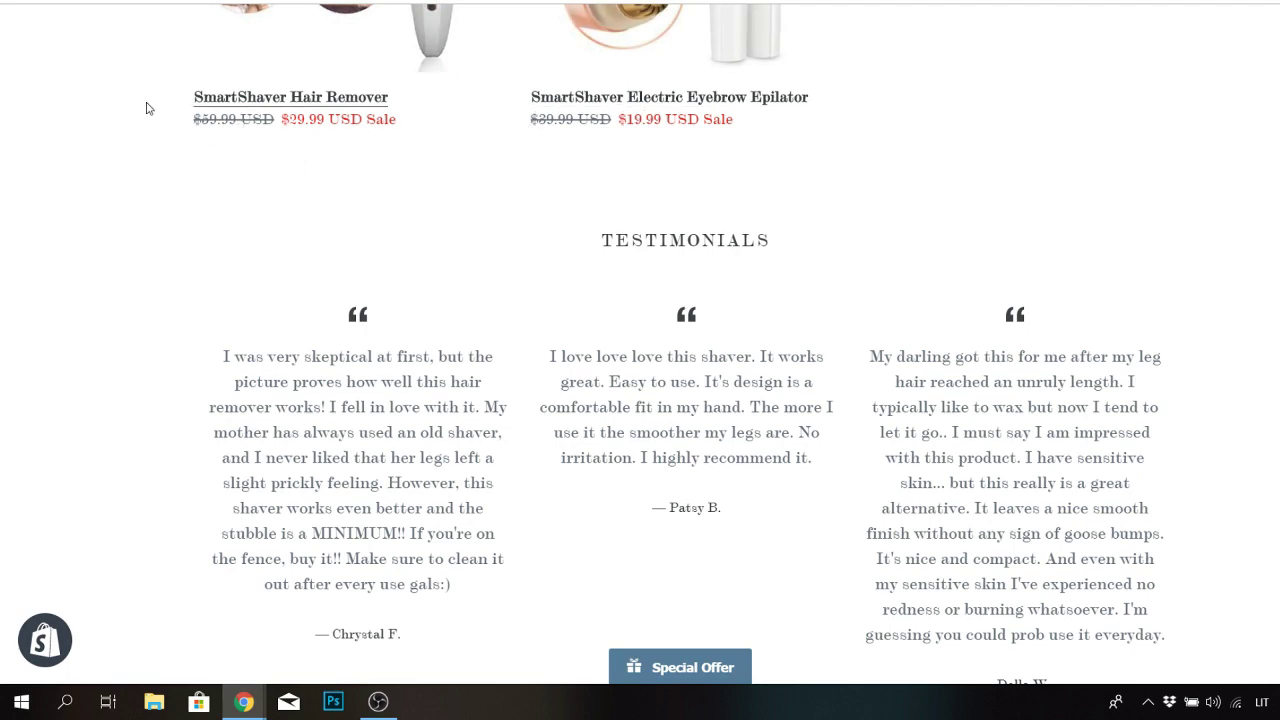
{"action": "scroll", "coordinate": [629, 143], "scroll_direction": "up", "scroll_amount": 2}
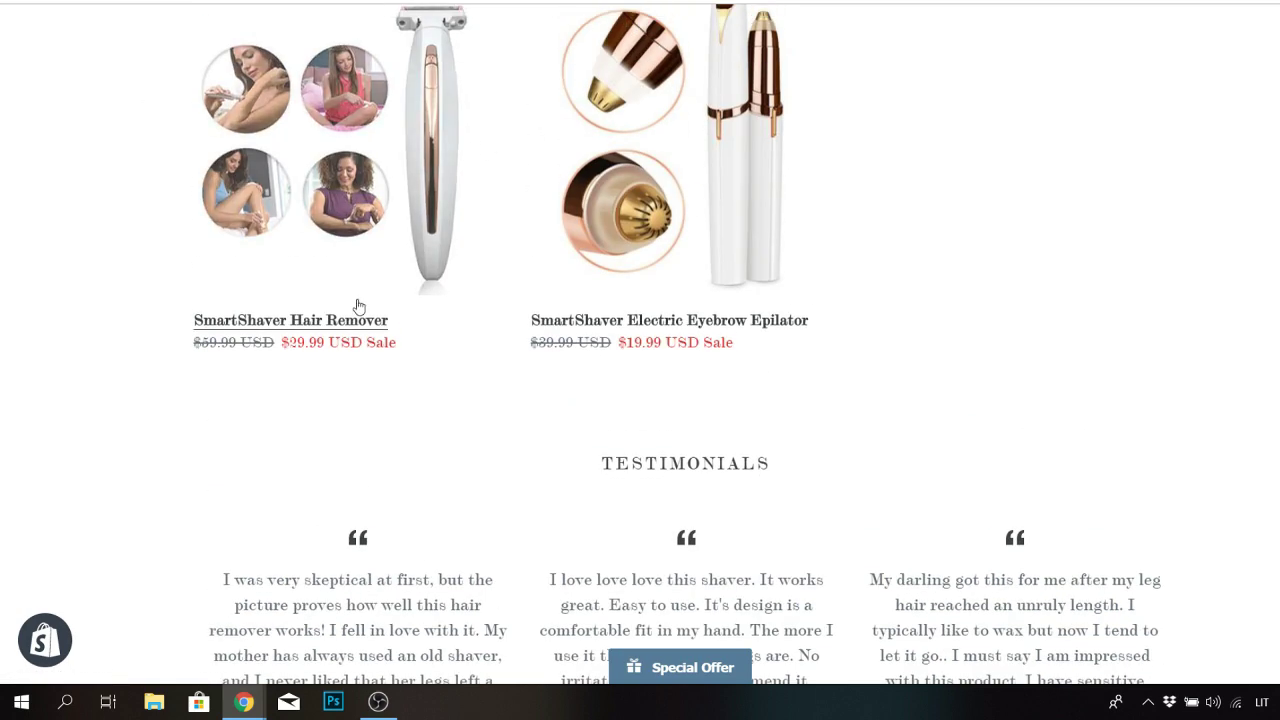
{"action": "left_click", "coordinate": [589, 317]}
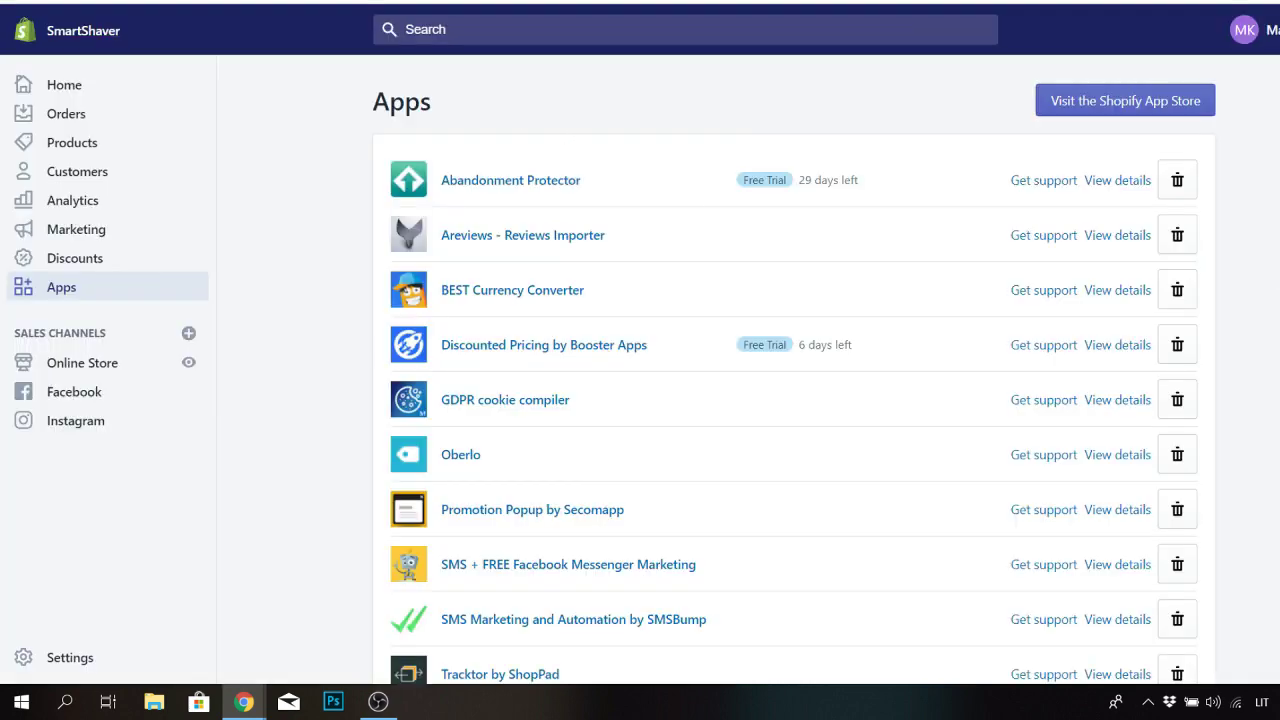
Look through the list of apps installed in the SmartShaver Shopify admin
{"action": "scroll", "coordinate": [686, 220], "scroll_direction": "down", "scroll_amount": 3}
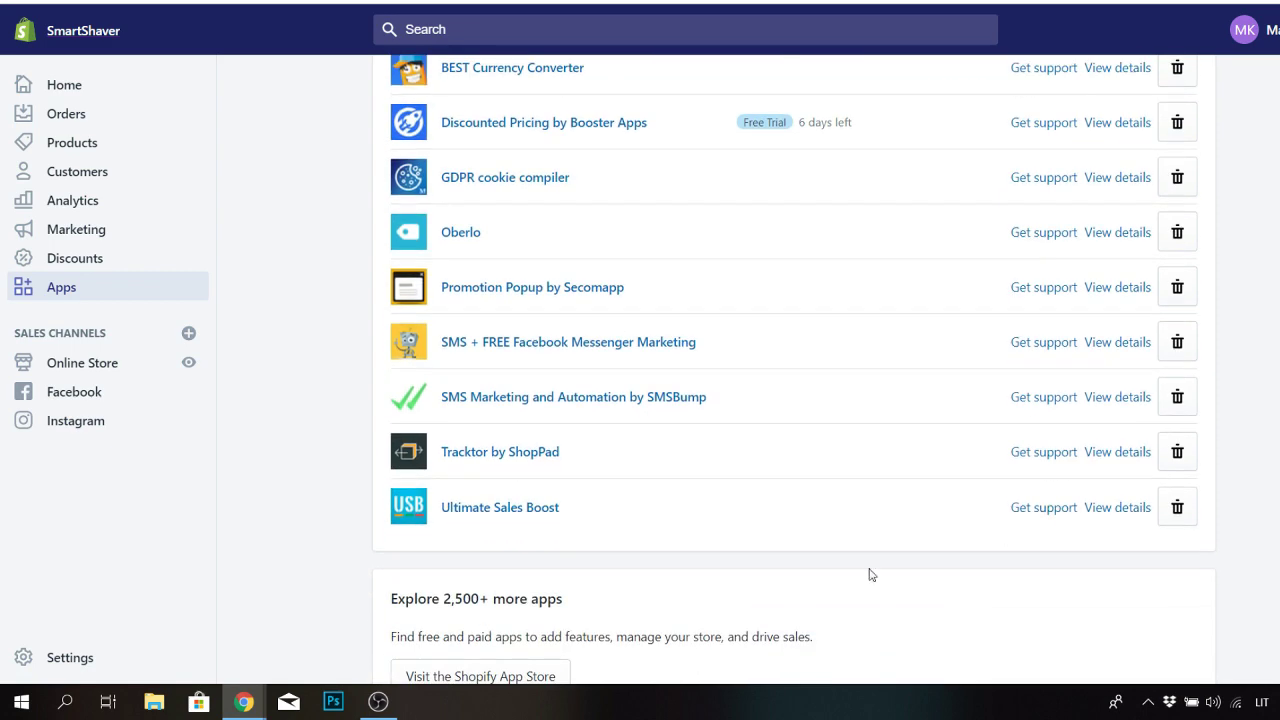
{"action": "left_click", "coordinate": [379, 703]}
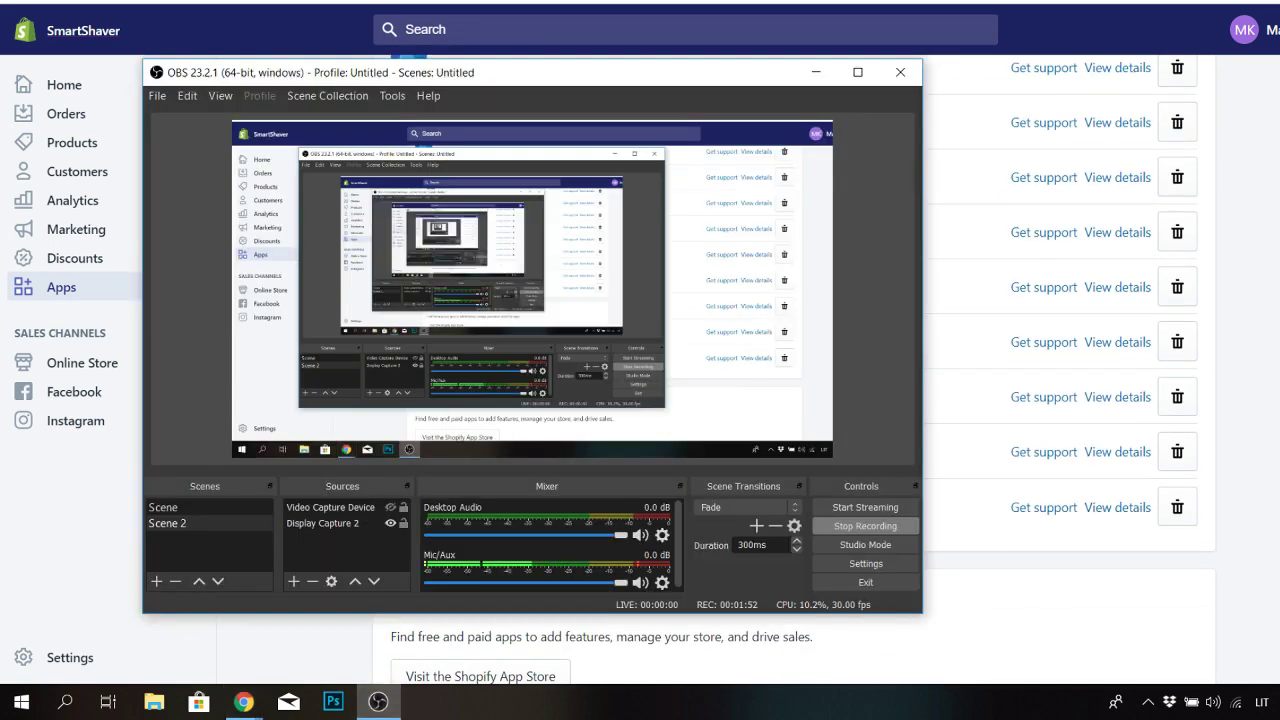
{"action": "left_click", "coordinate": [379, 703]}
{"action": "scroll", "coordinate": [686, 360], "scroll_direction": "up", "scroll_amount": 2}
{"action": "left_click_drag", "start_coordinate": [441, 217], "coordinate": [1150, 272]}
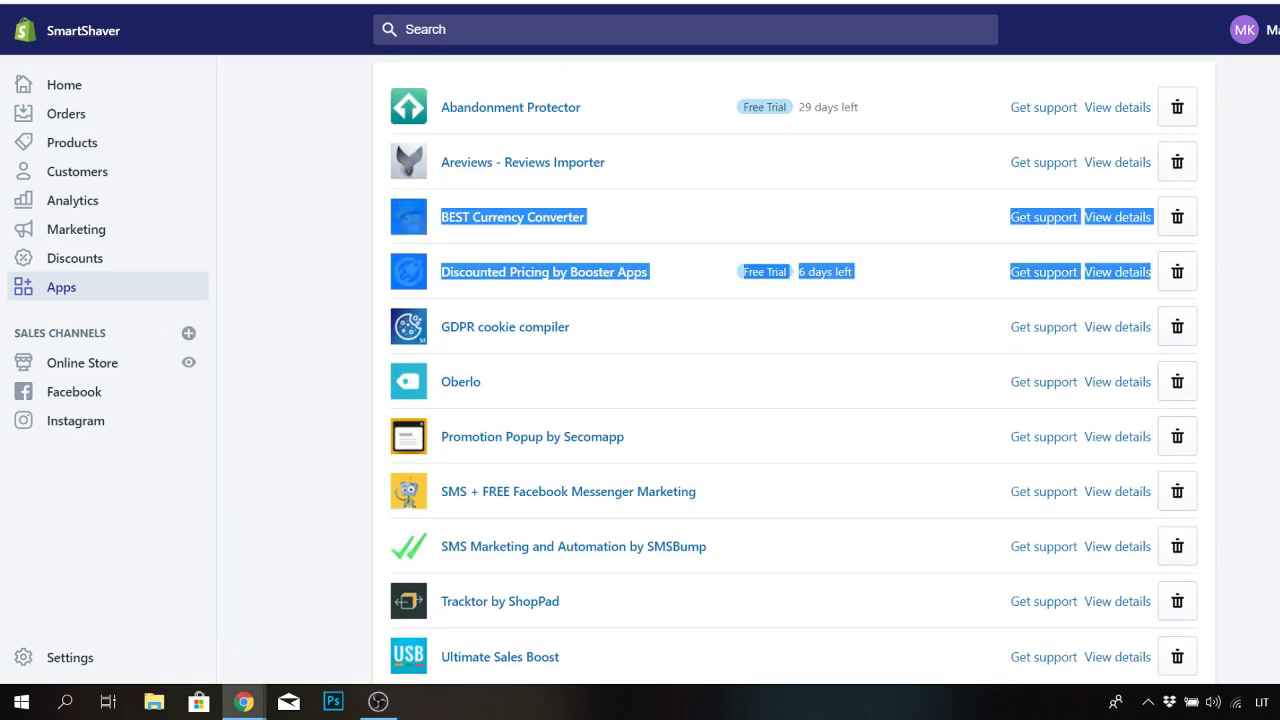
Open the Abandonment Protector app's automated abandoned checkouts flow and edit the email templates of its general campaign
{"action": "left_click", "coordinate": [510, 110]}
{"action": "left_click", "coordinate": [600, 106]}
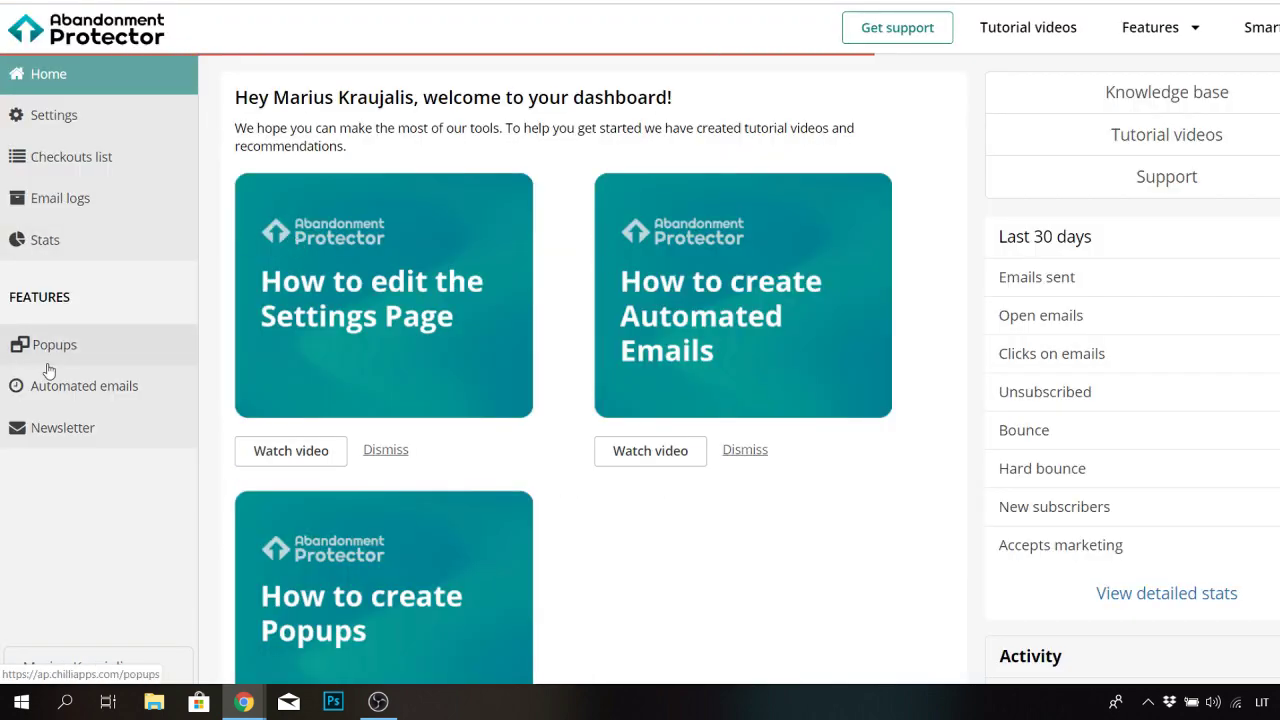
{"action": "left_click", "coordinate": [54, 391]}
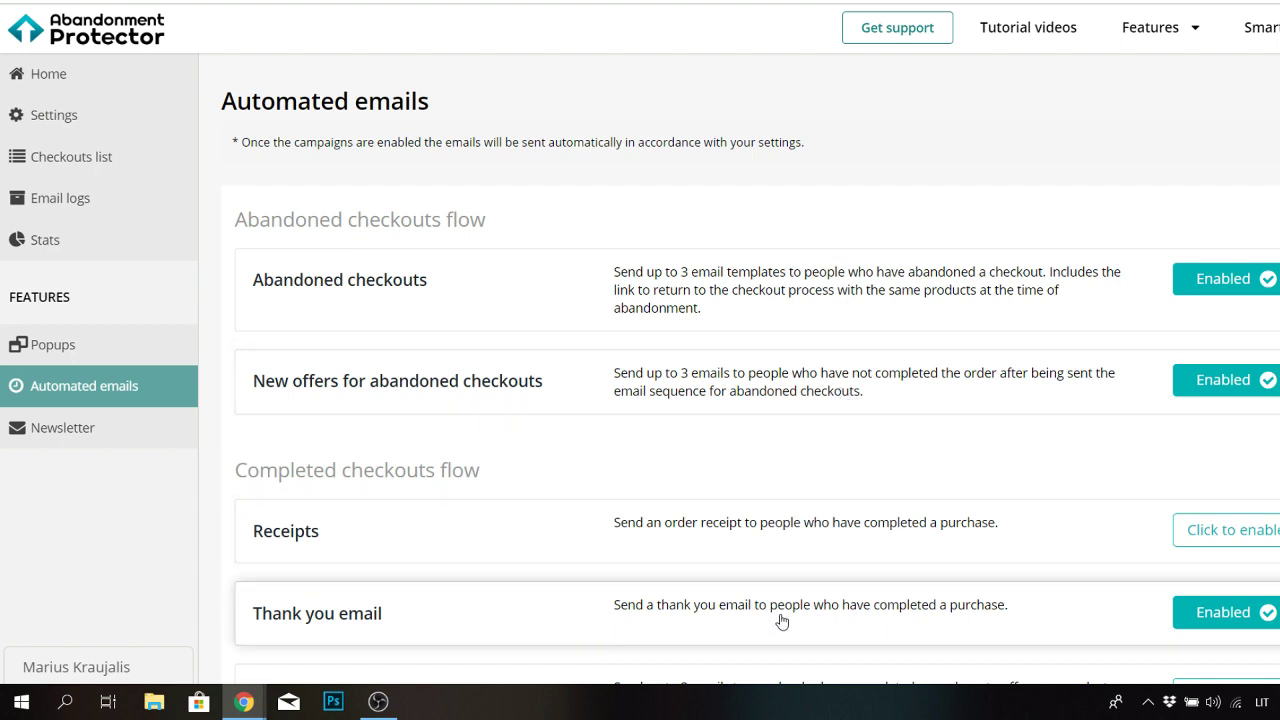
{"action": "left_click", "coordinate": [676, 371]}
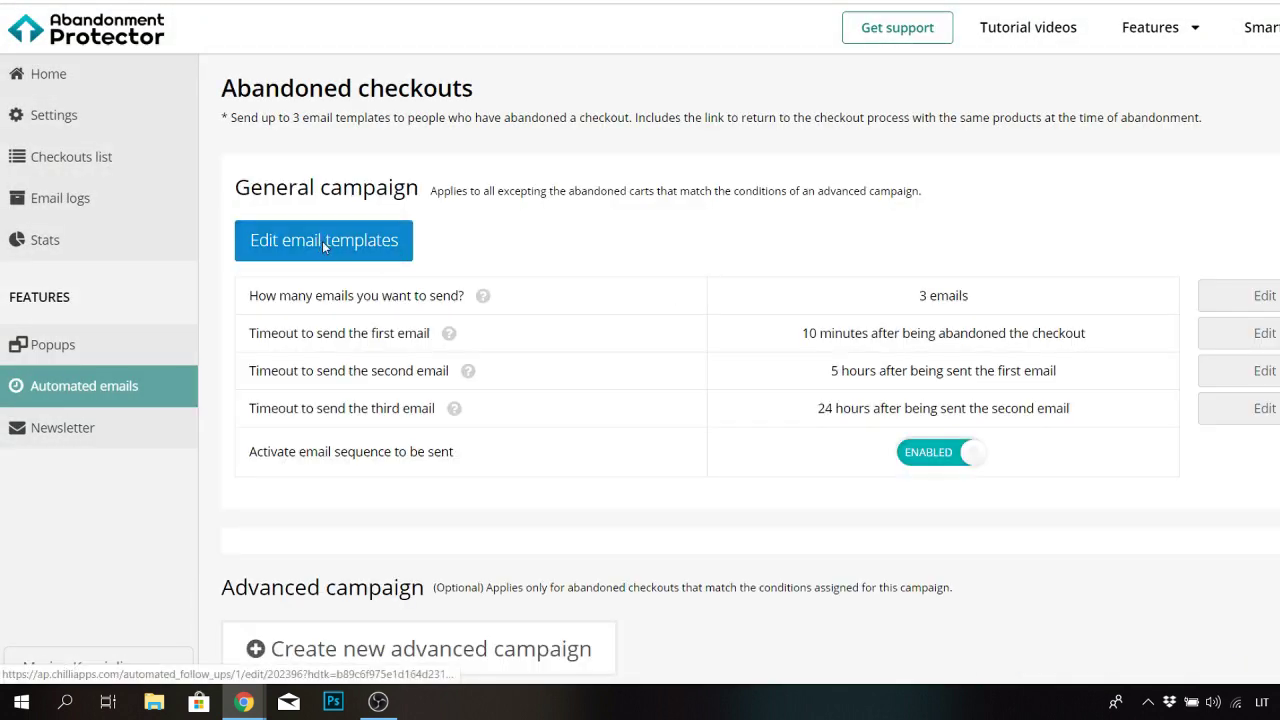
{"action": "left_click", "coordinate": [323, 246]}
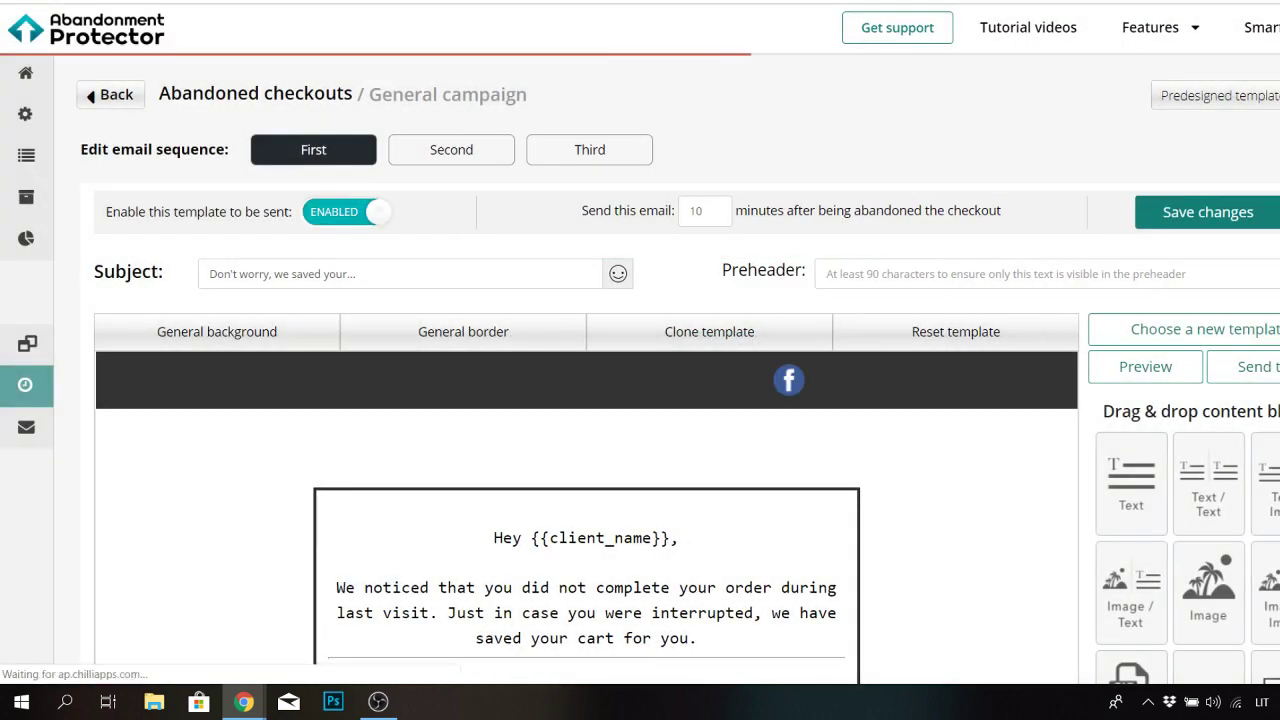
Examine the first abandoned checkout email template from its subject and send delay through the cart items and closing message to the footer
{"action": "scroll", "coordinate": [323, 200], "scroll_direction": "down", "scroll_amount": 1}
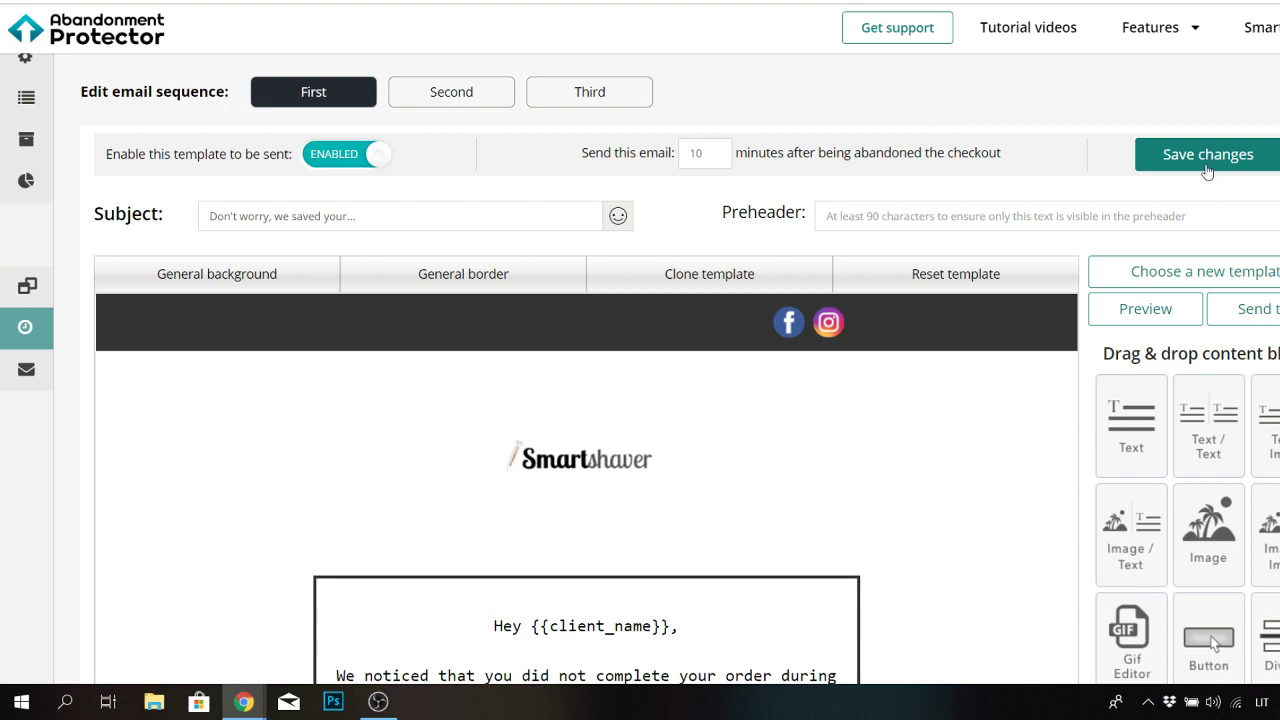
{"action": "scroll", "coordinate": [1207, 172], "scroll_direction": "down", "scroll_amount": 2}
{"action": "scroll", "coordinate": [1213, 432], "scroll_direction": "down", "scroll_amount": 3}
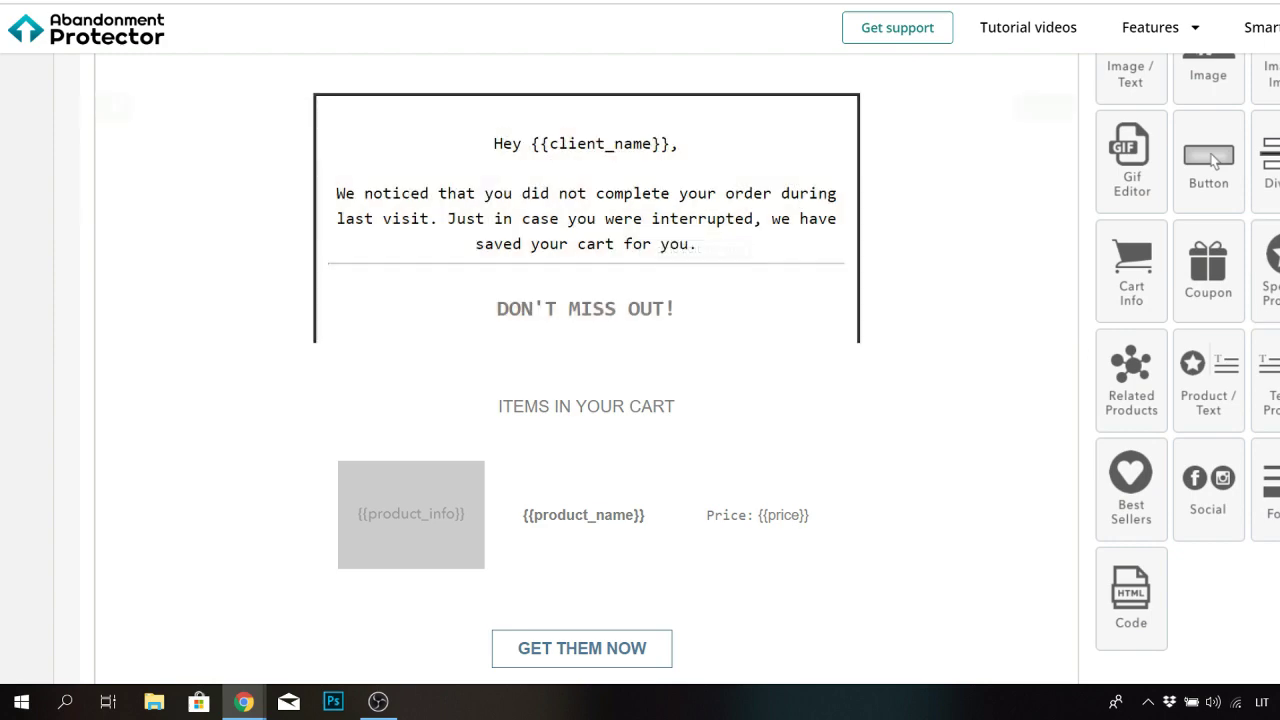
{"action": "scroll", "coordinate": [626, 437], "scroll_direction": "down", "scroll_amount": 4}
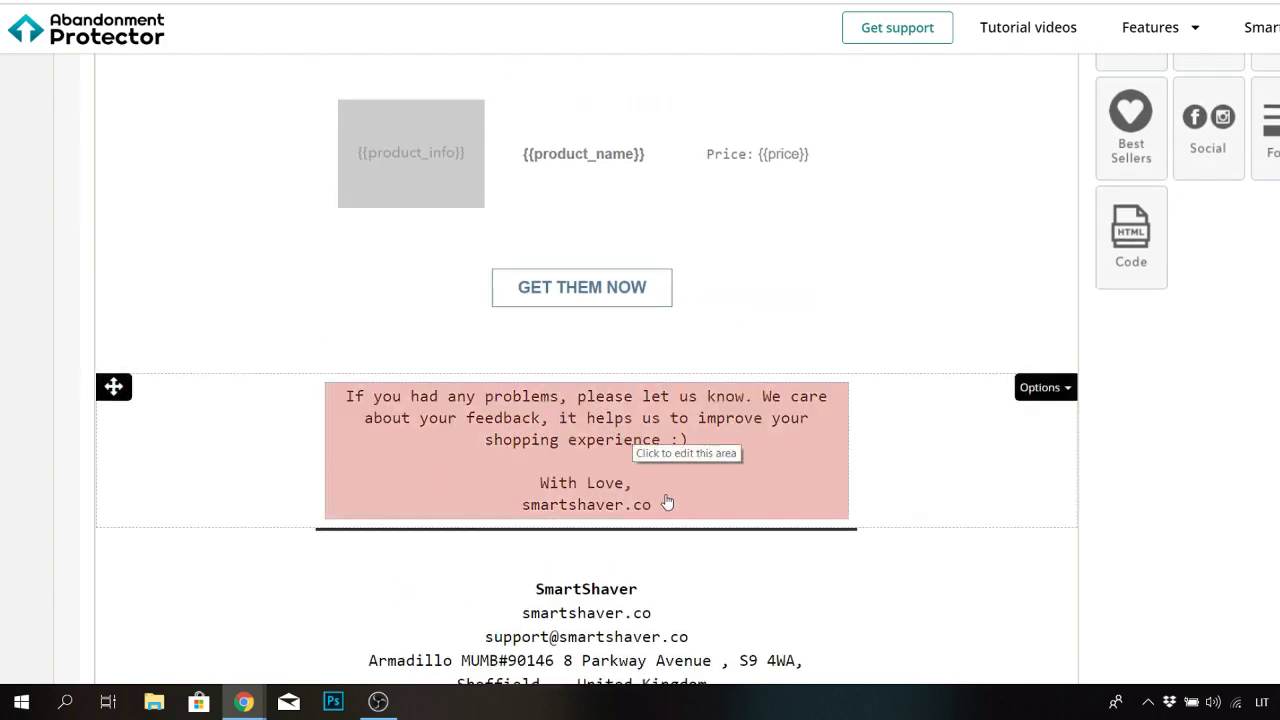
{"action": "scroll", "coordinate": [572, 490], "scroll_direction": "down", "scroll_amount": 2}
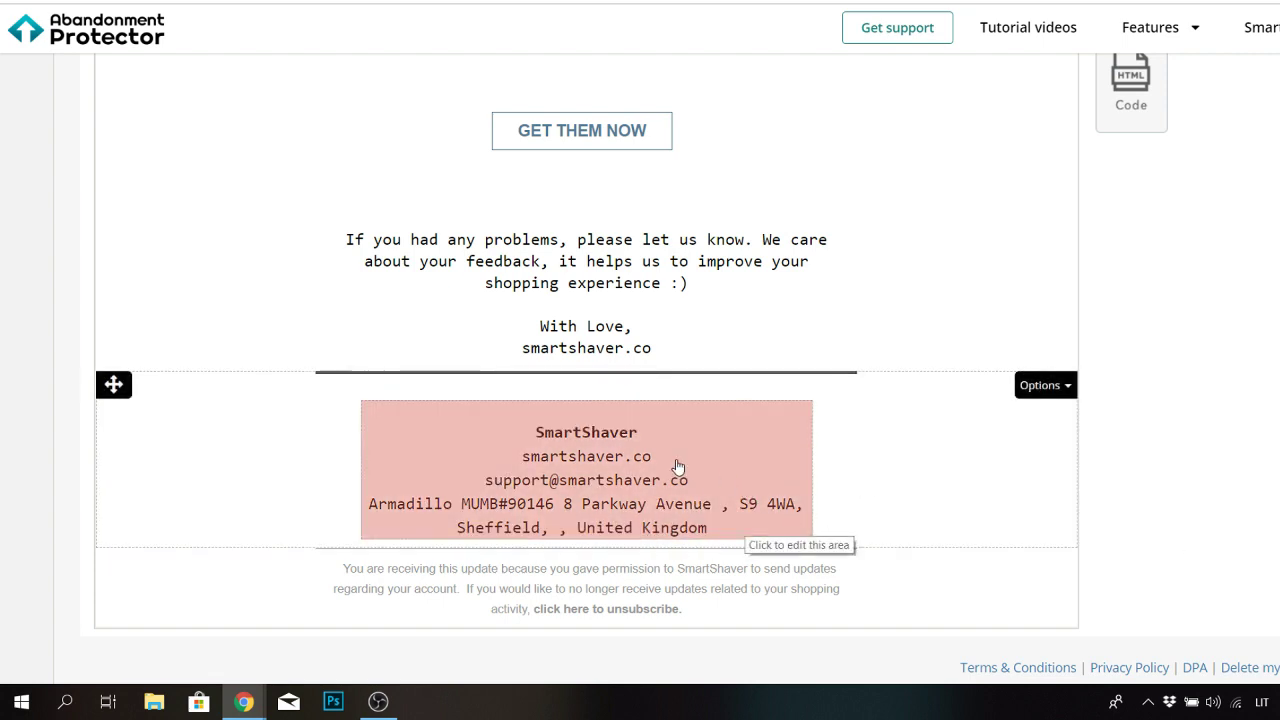
{"action": "scroll", "coordinate": [686, 481], "scroll_direction": "up", "scroll_amount": 3}
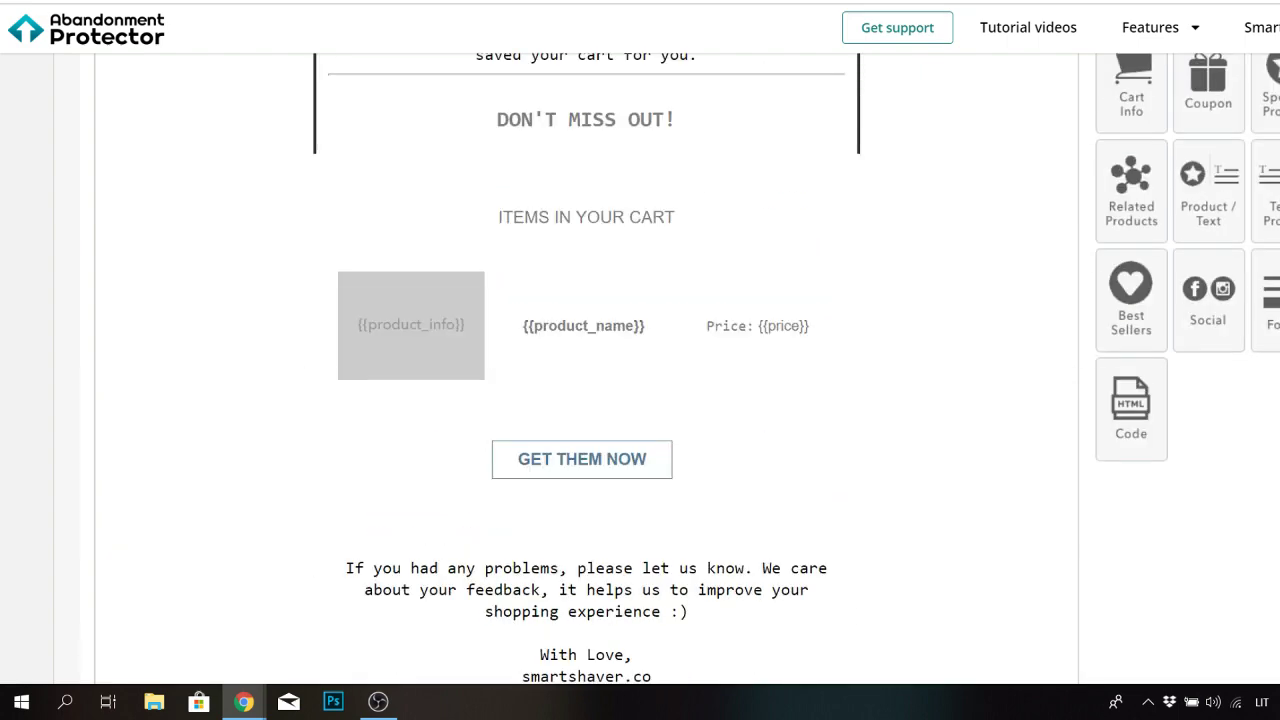
{"action": "scroll", "coordinate": [487, 352], "scroll_direction": "up", "scroll_amount": 5}
{"action": "scroll", "coordinate": [487, 352], "scroll_direction": "down", "scroll_amount": 3}
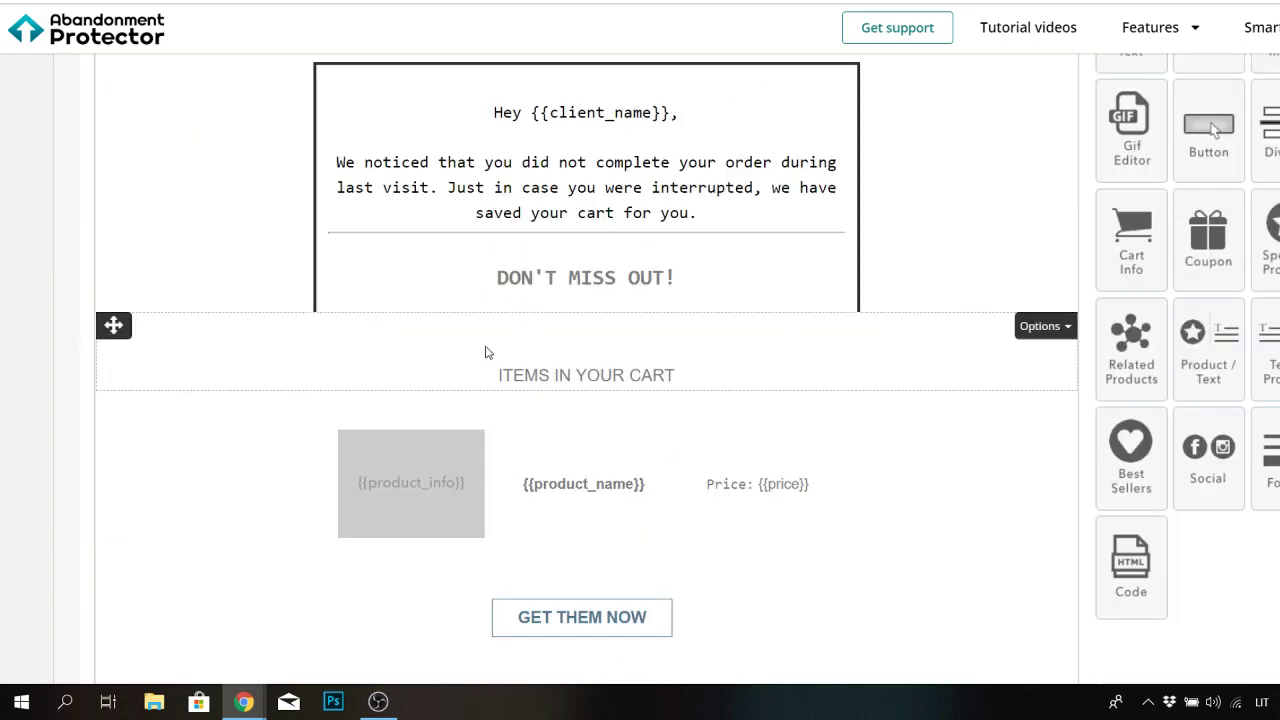
{"action": "scroll", "coordinate": [1049, 380], "scroll_direction": "up", "scroll_amount": 3}
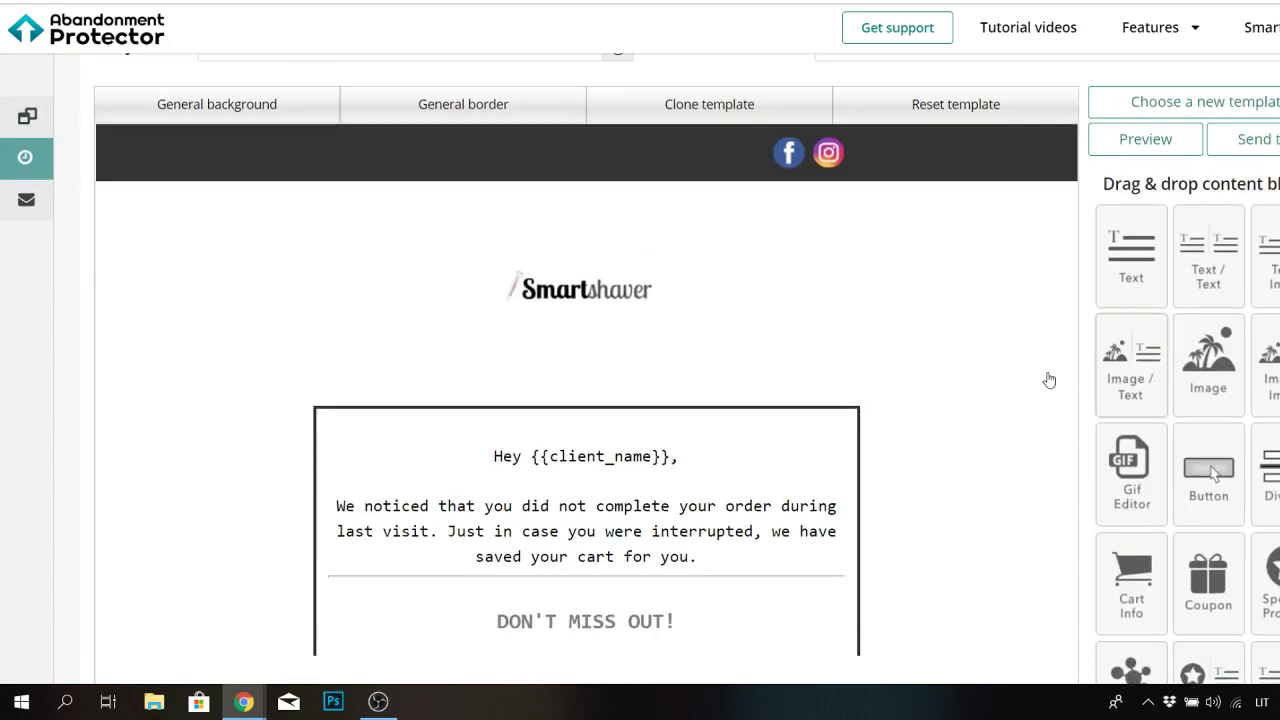
{"action": "scroll", "coordinate": [963, 194], "scroll_direction": "up", "scroll_amount": 1}
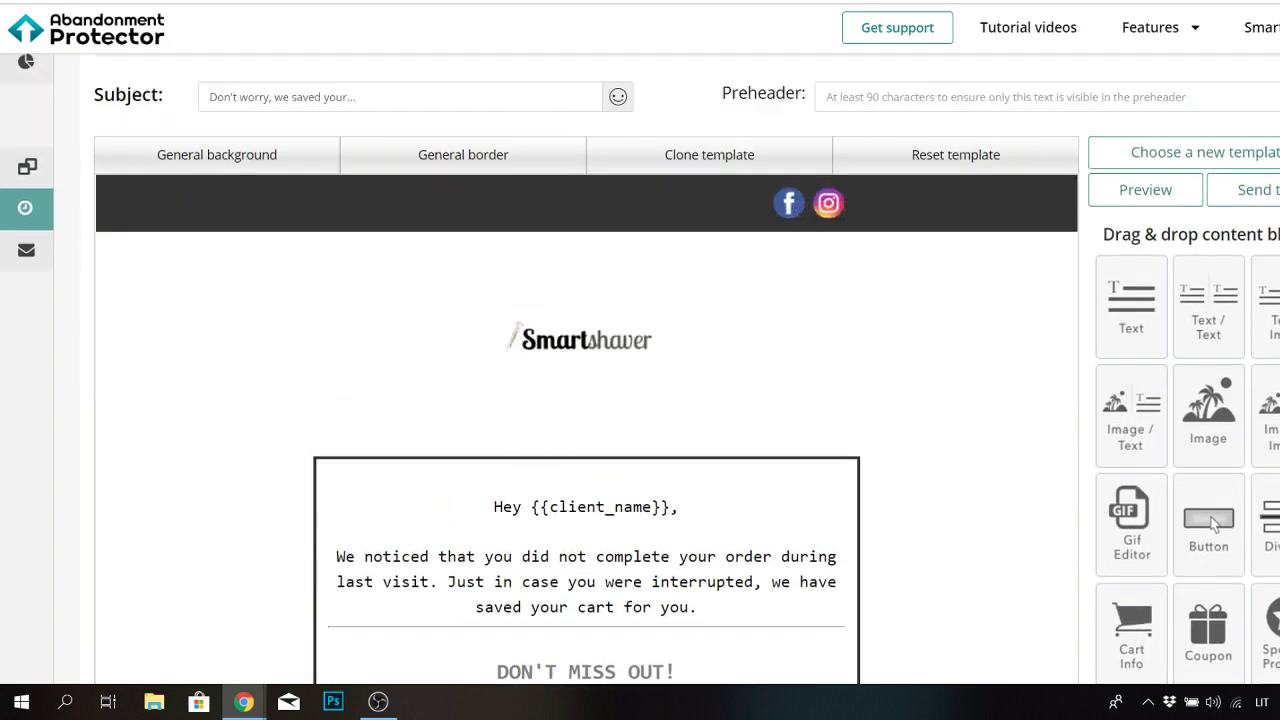
{"action": "scroll", "coordinate": [540, 286], "scroll_direction": "up", "scroll_amount": 2}
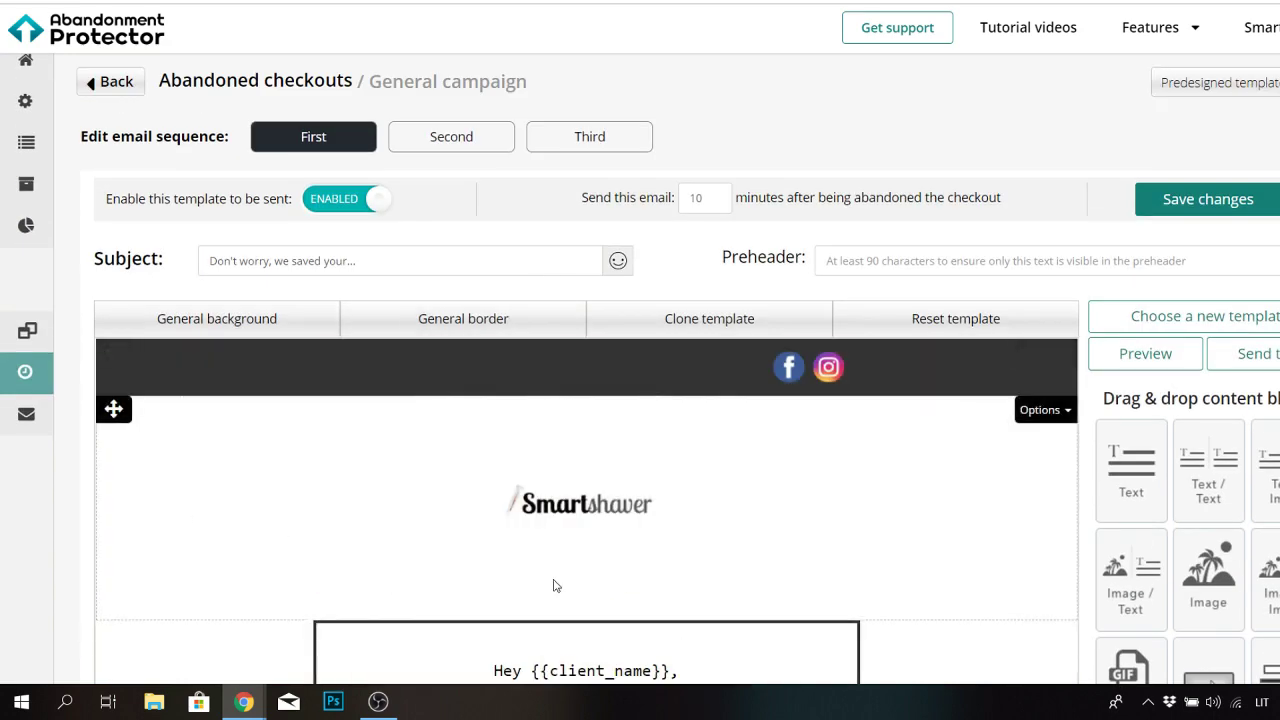
Check which destination templates the first email can be cloned to, and close the dialog without cloning
{"action": "left_click", "coordinate": [710, 320]}
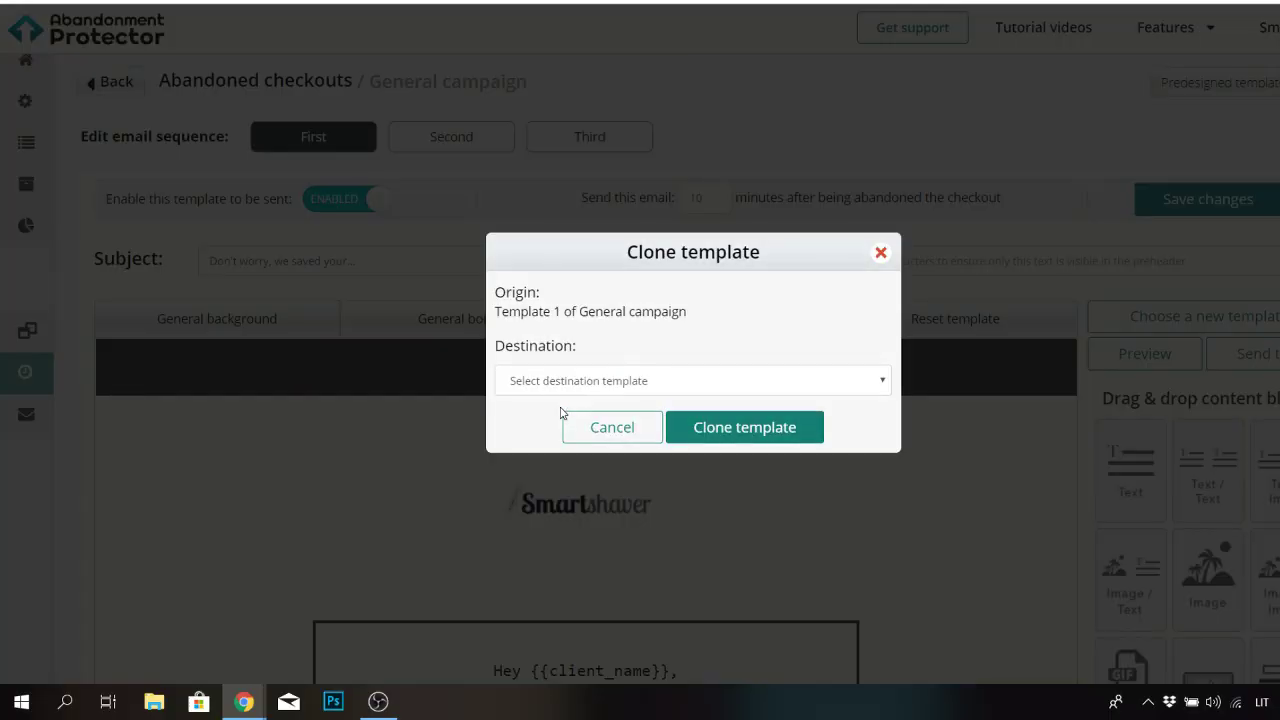
{"action": "left_click", "coordinate": [586, 381]}
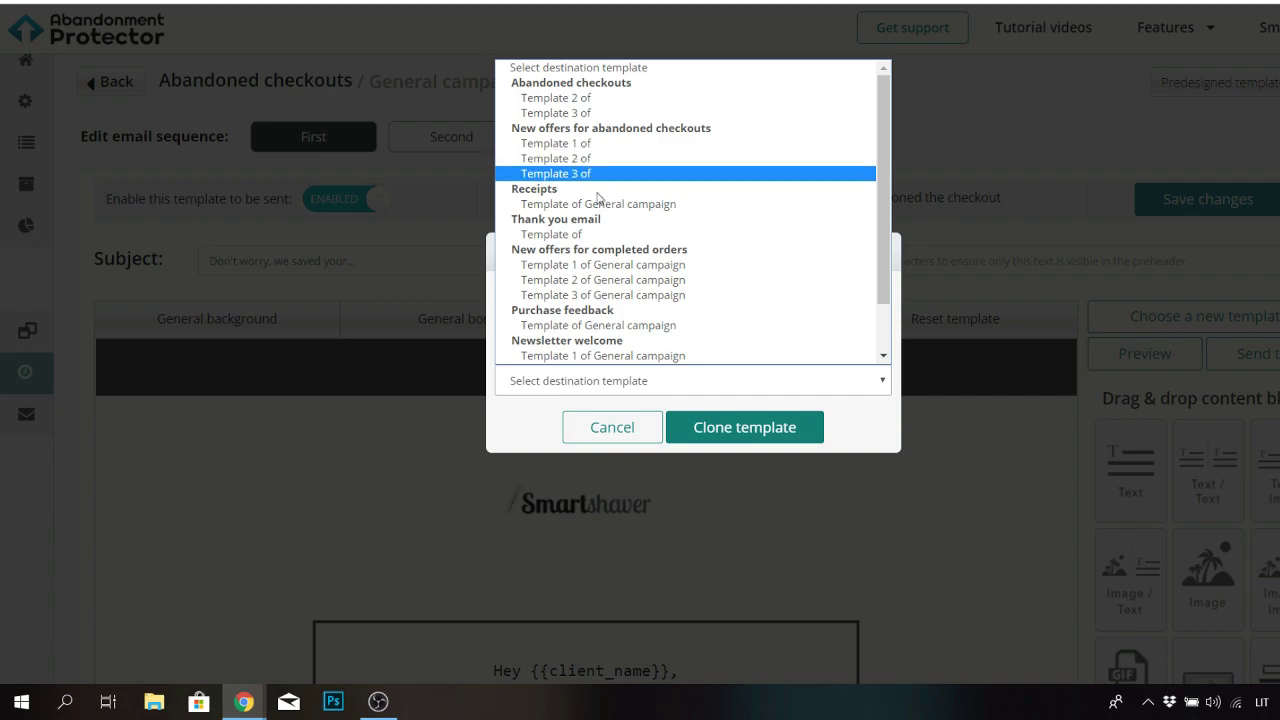
{"action": "left_click", "coordinate": [594, 430]}
{"action": "left_click", "coordinate": [594, 430]}
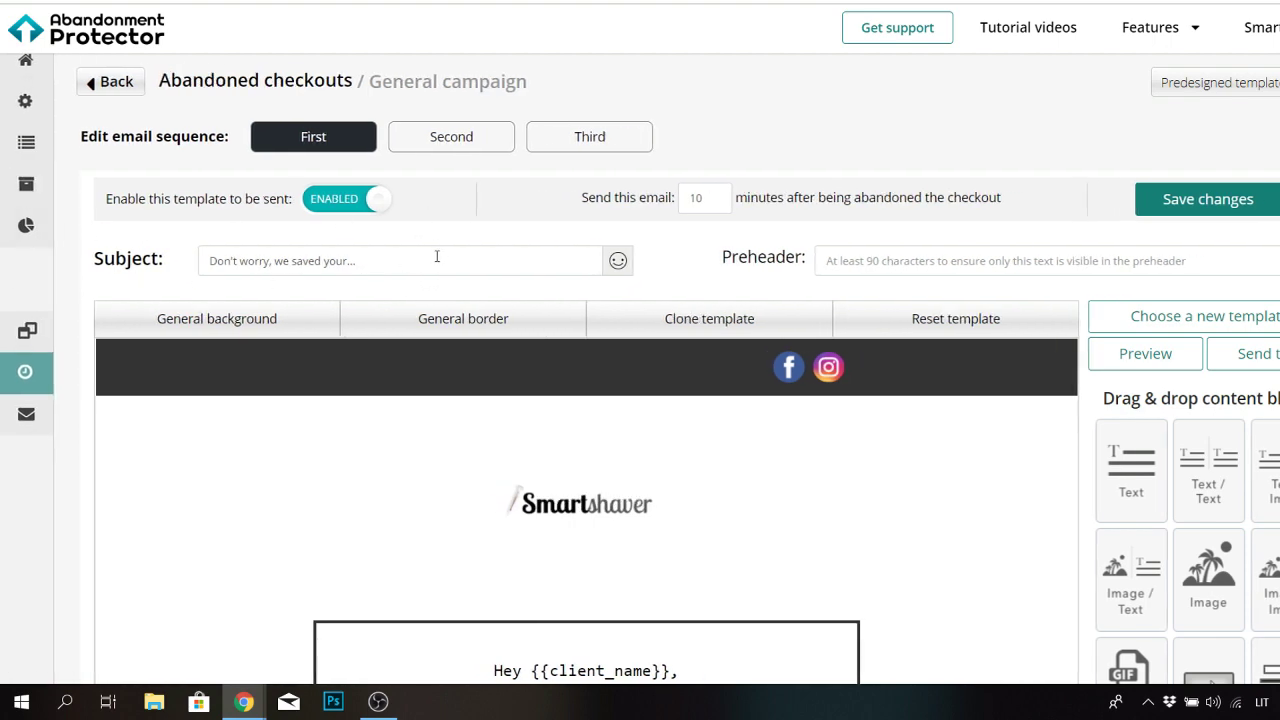
Open the second email in the abandoned checkouts sequence and examine its subject, coupon, reasons to buy and closing message
{"action": "left_click", "coordinate": [471, 147]}
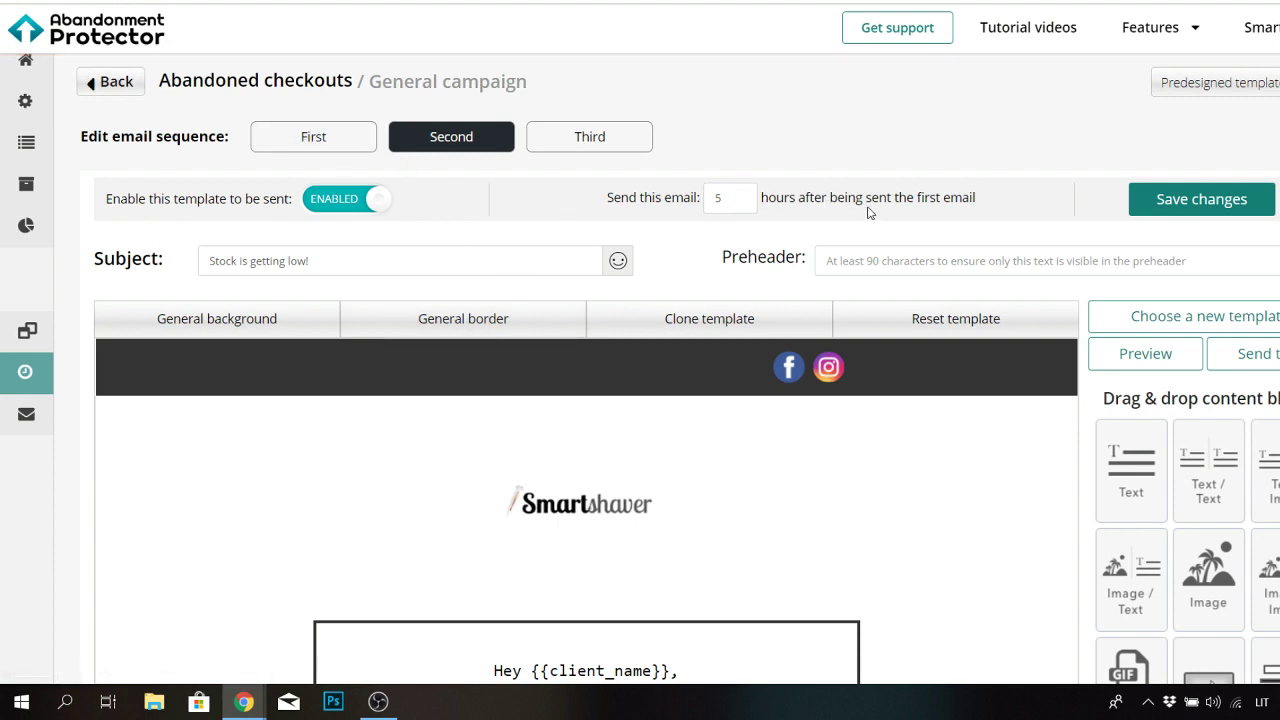
{"action": "triple_click", "coordinate": [366, 257]}
{"action": "scroll", "coordinate": [607, 416], "scroll_direction": "down", "scroll_amount": 5}
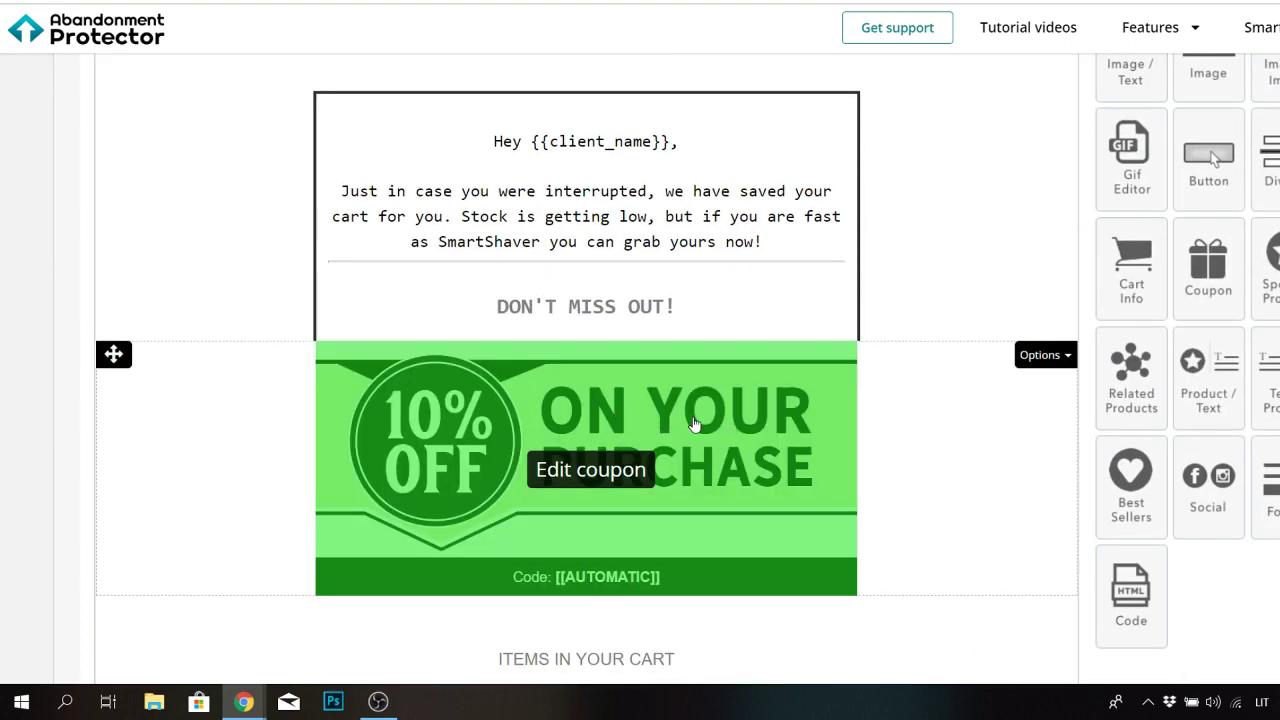
{"action": "scroll", "coordinate": [586, 400], "scroll_direction": "down", "scroll_amount": 4}
{"action": "scroll", "coordinate": [846, 200], "scroll_direction": "down", "scroll_amount": 3}
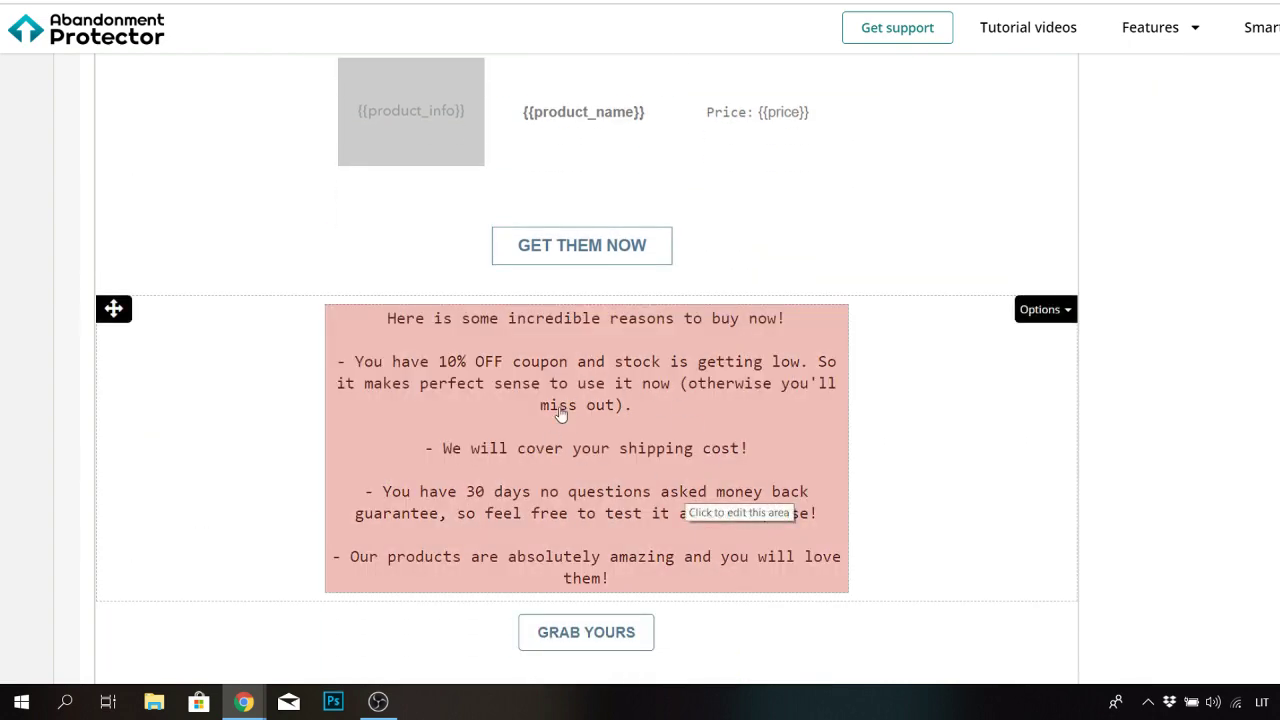
{"action": "scroll", "coordinate": [1191, 457], "scroll_direction": "down", "scroll_amount": 3}
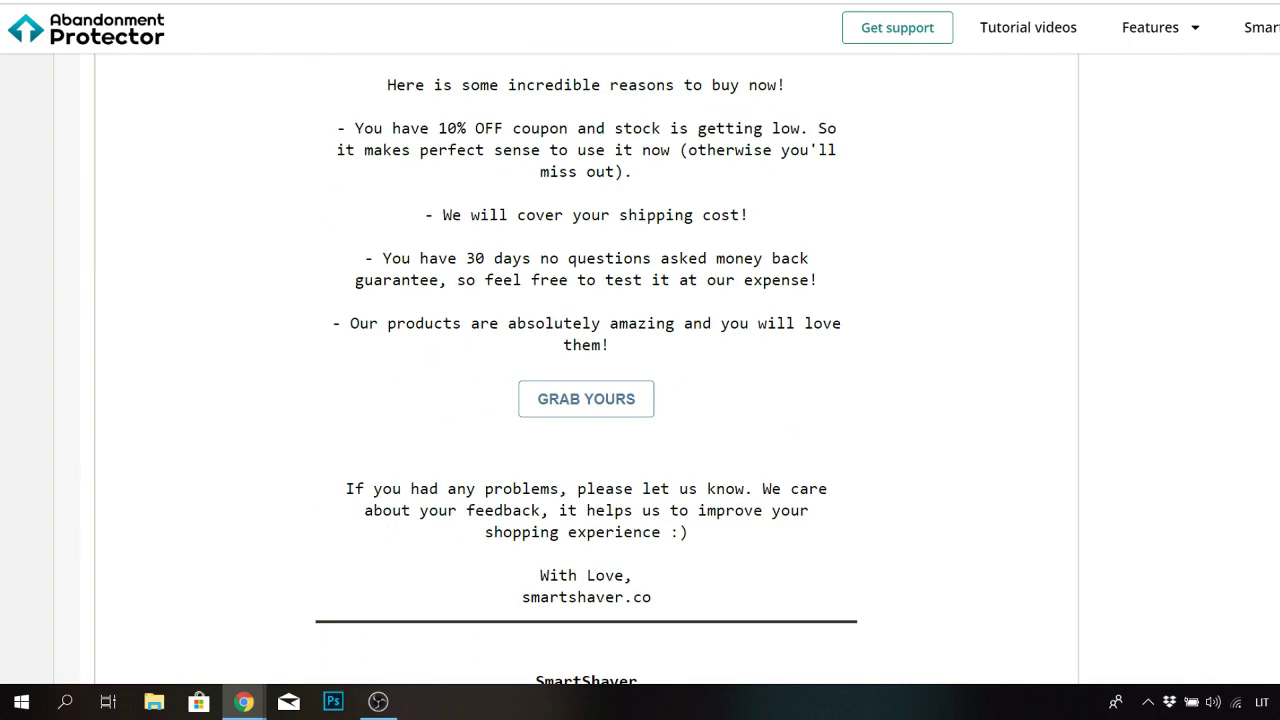
{"action": "scroll", "coordinate": [1200, 400], "scroll_direction": "up", "scroll_amount": 15}
{"action": "scroll", "coordinate": [1213, 337], "scroll_direction": "up", "scroll_amount": 4}
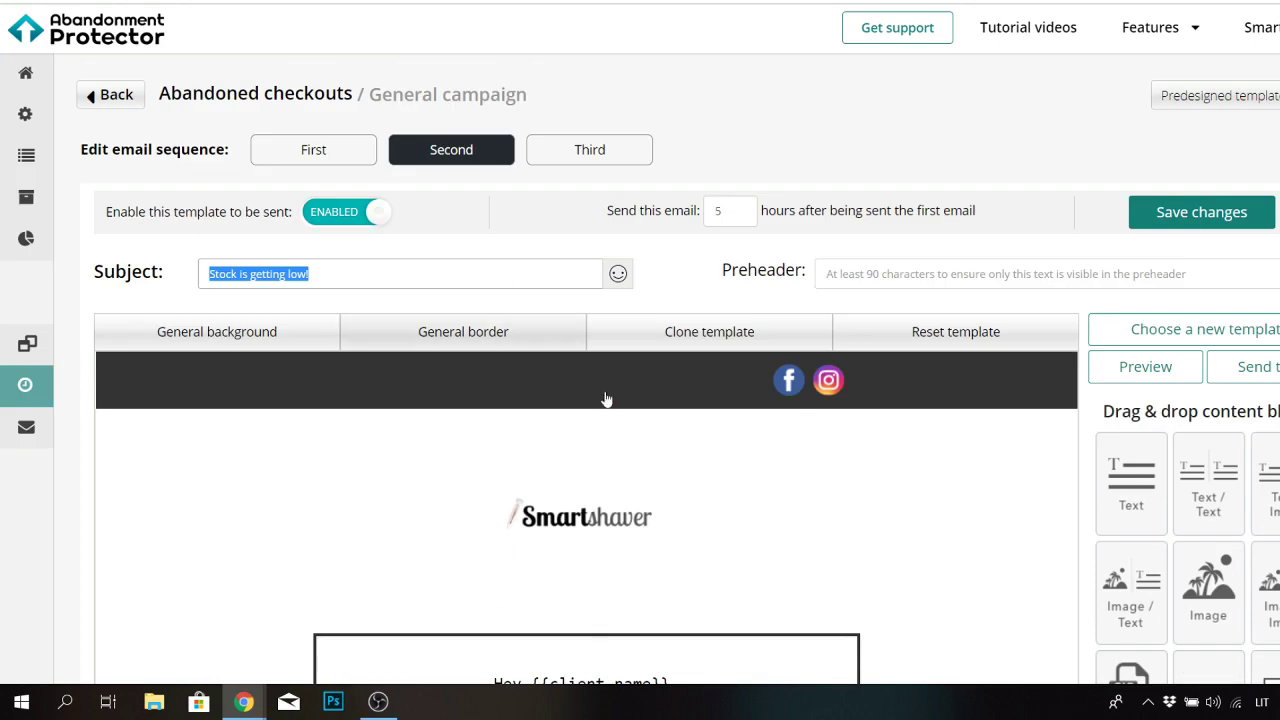
Open the third email in the abandoned checkouts sequence and examine its subject, discount message, reasons to buy, closing message and footer
{"action": "left_click", "coordinate": [590, 152]}
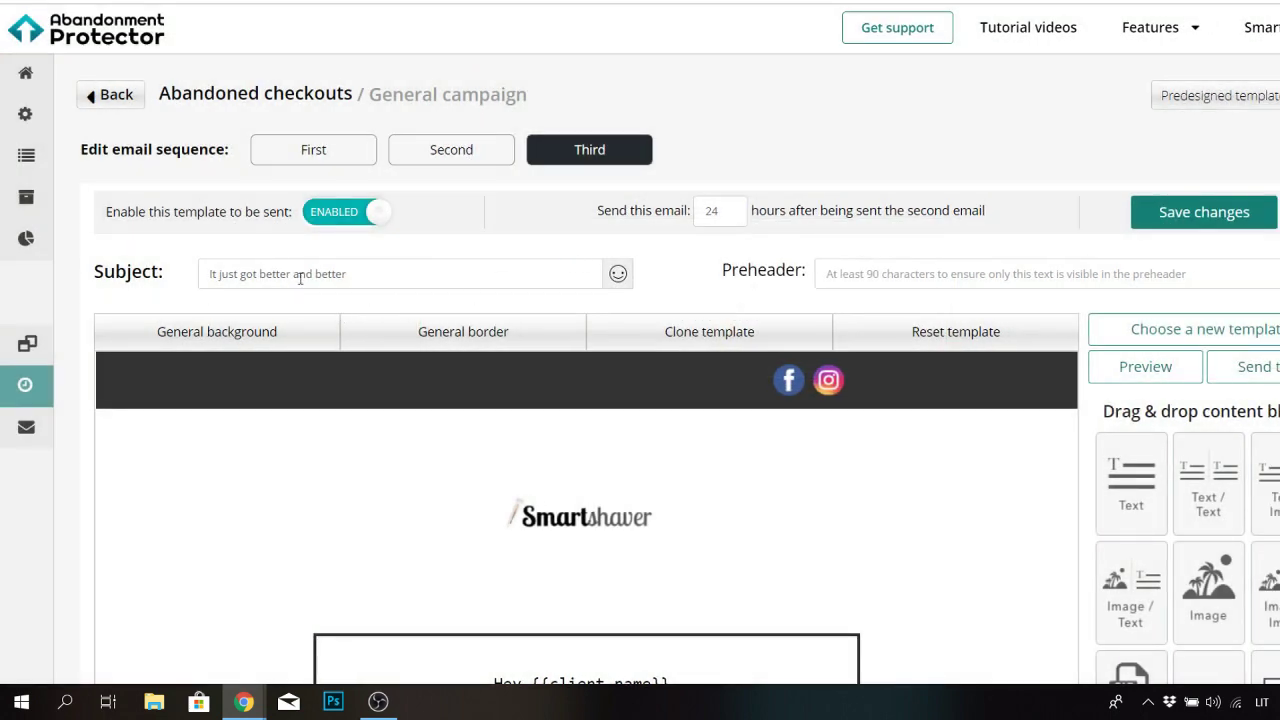
{"action": "scroll", "coordinate": [716, 286], "scroll_direction": "down", "scroll_amount": 6}
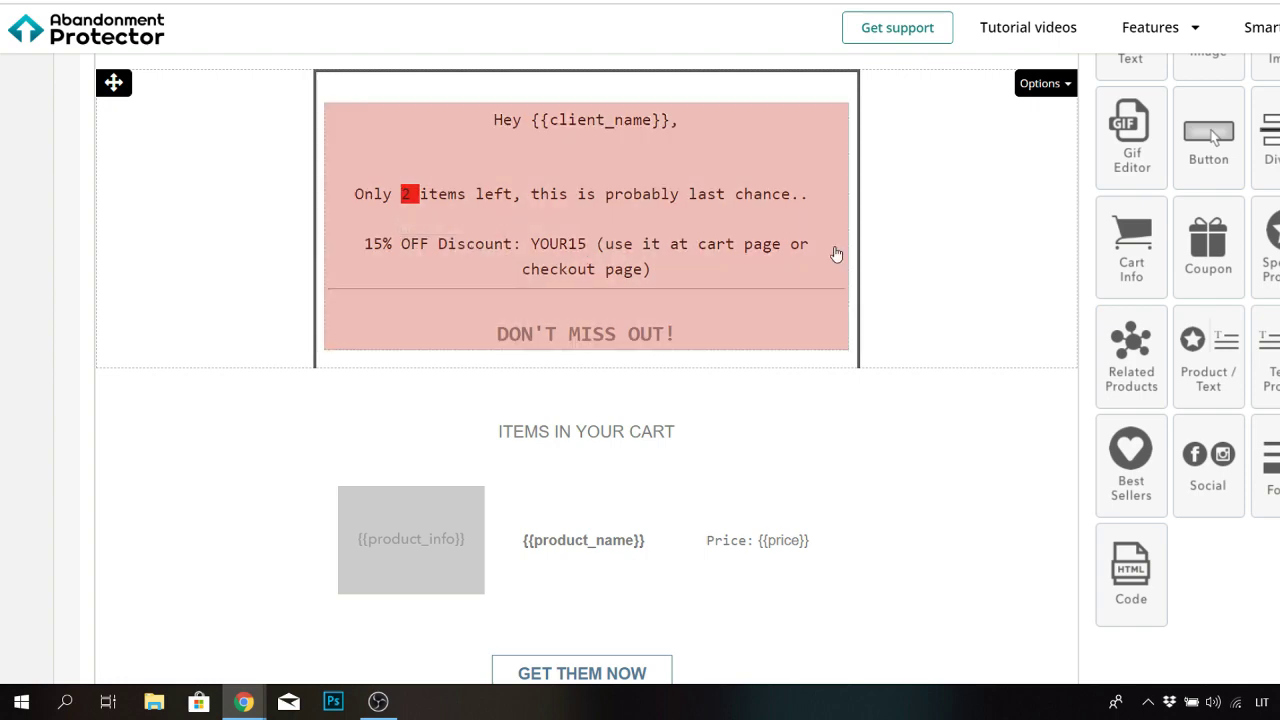
{"action": "scroll", "coordinate": [1213, 137], "scroll_direction": "down", "scroll_amount": 9}
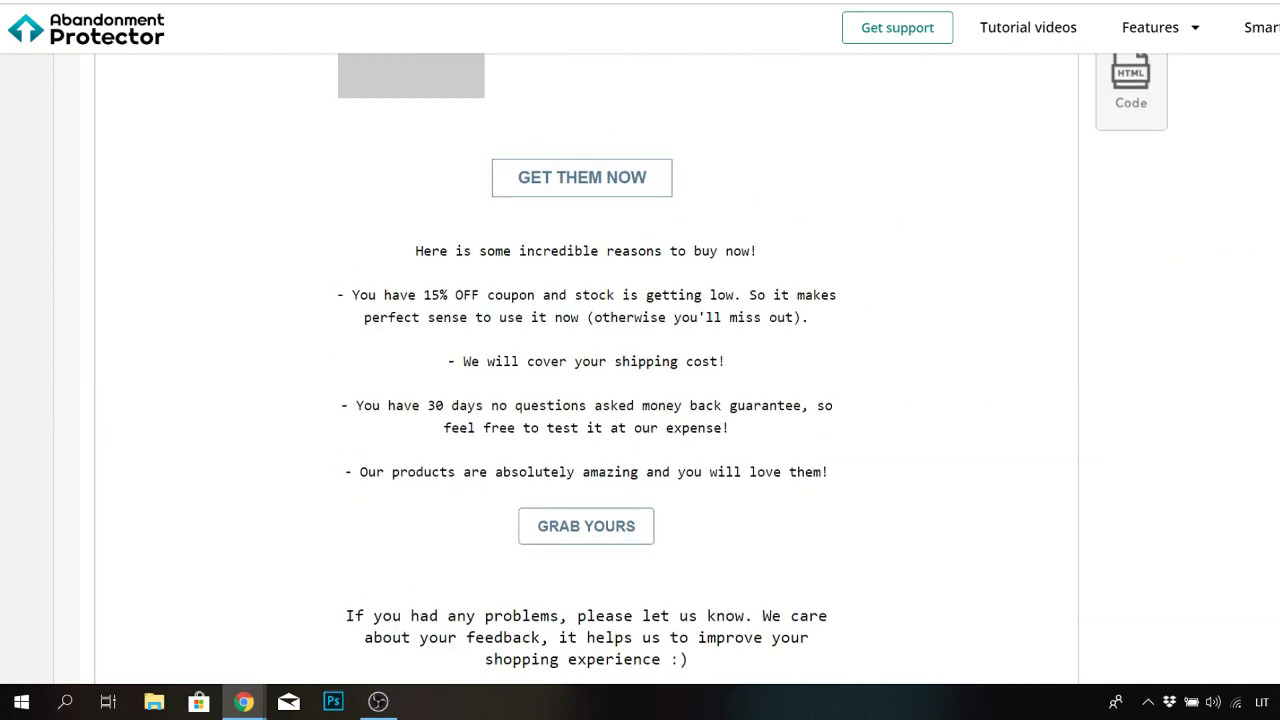
{"action": "scroll", "coordinate": [1213, 137], "scroll_direction": "up", "scroll_amount": 3}
{"action": "scroll", "coordinate": [1224, 470], "scroll_direction": "up", "scroll_amount": 8}
{"action": "scroll", "coordinate": [1224, 470], "scroll_direction": "down", "scroll_amount": 10}
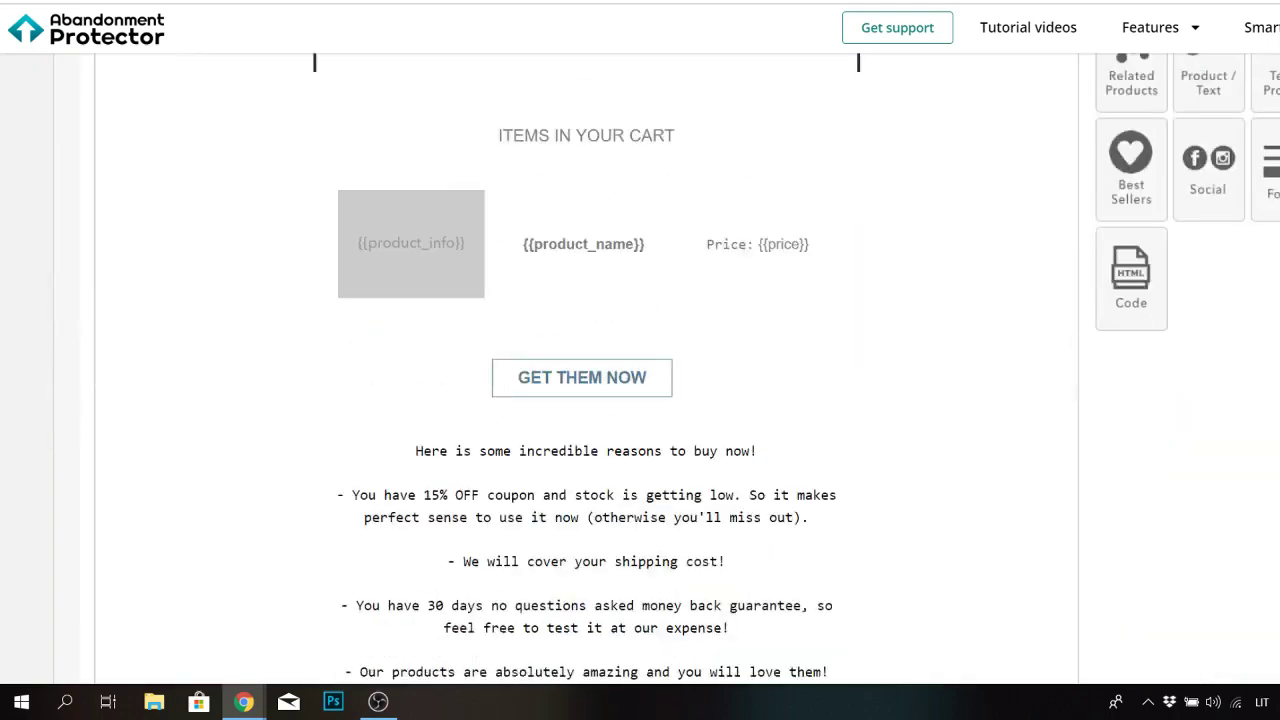
{"action": "scroll", "coordinate": [1224, 470], "scroll_direction": "down", "scroll_amount": 2}
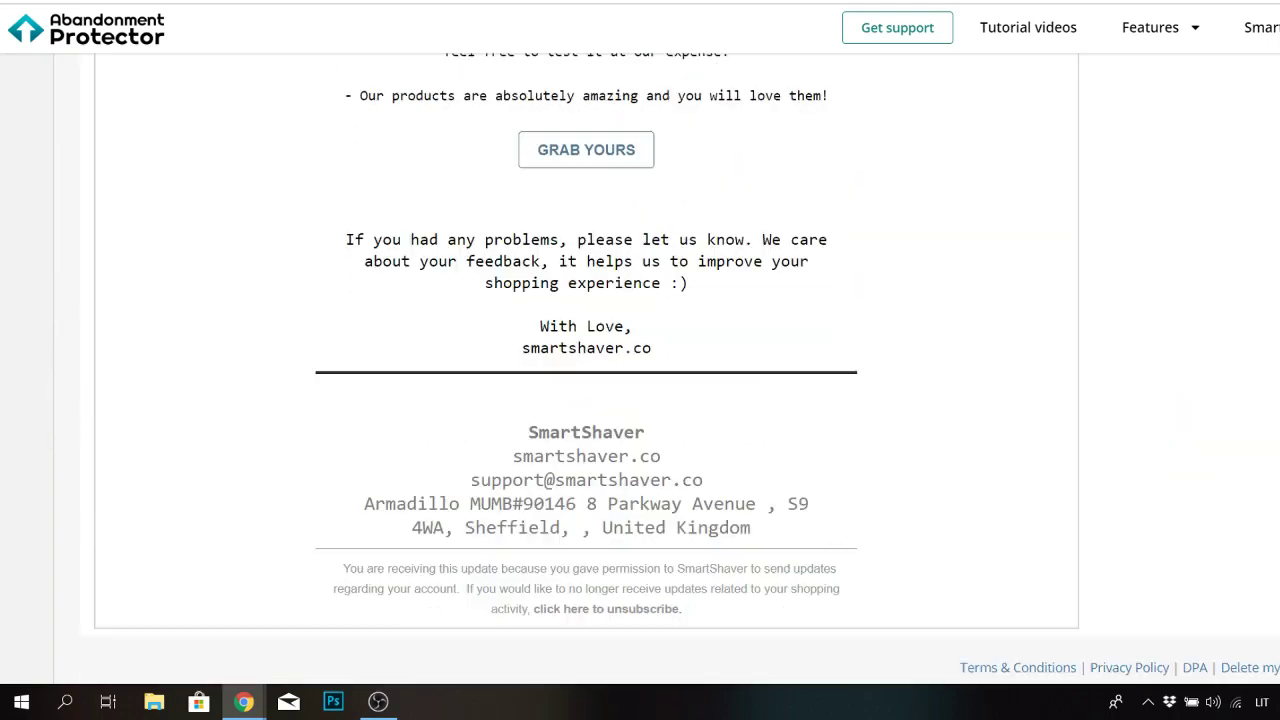
Restyle the third email's footer contact details in black, sans-serif, 14 pt text and save the template
{"action": "left_click", "coordinate": [688, 478]}
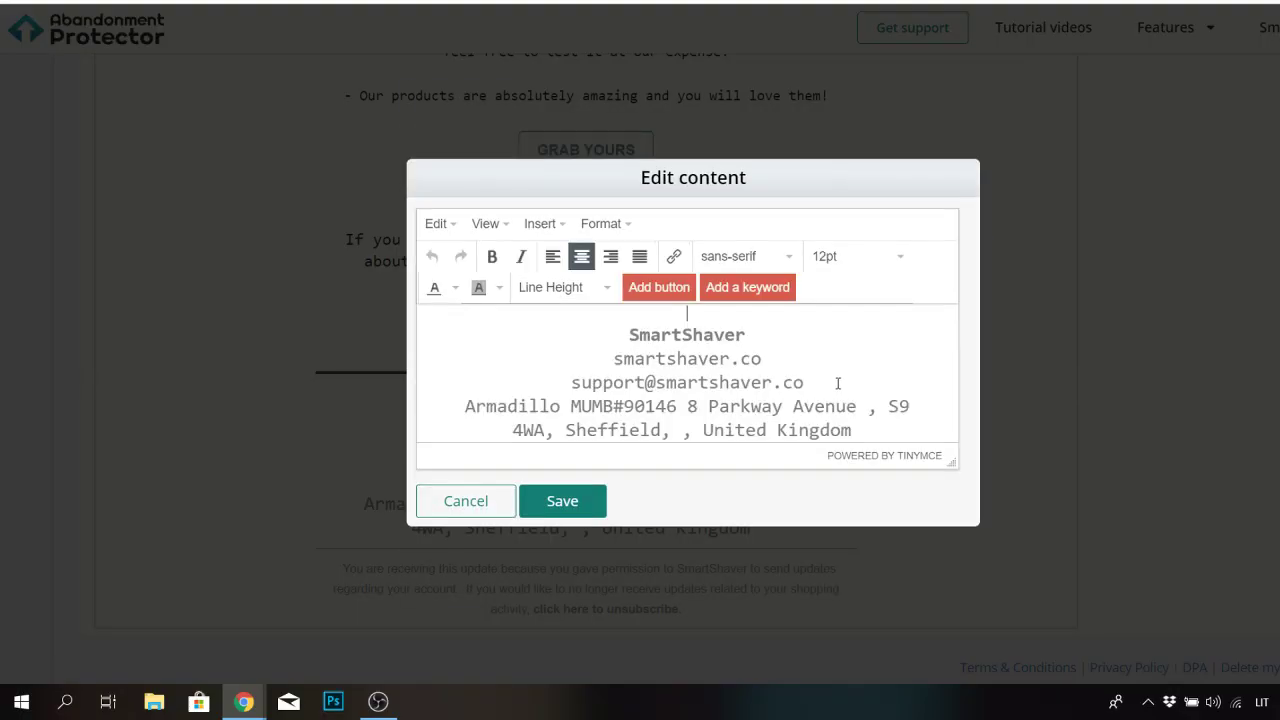
{"action": "left_click_drag", "start_coordinate": [870, 432], "coordinate": [569, 318]}
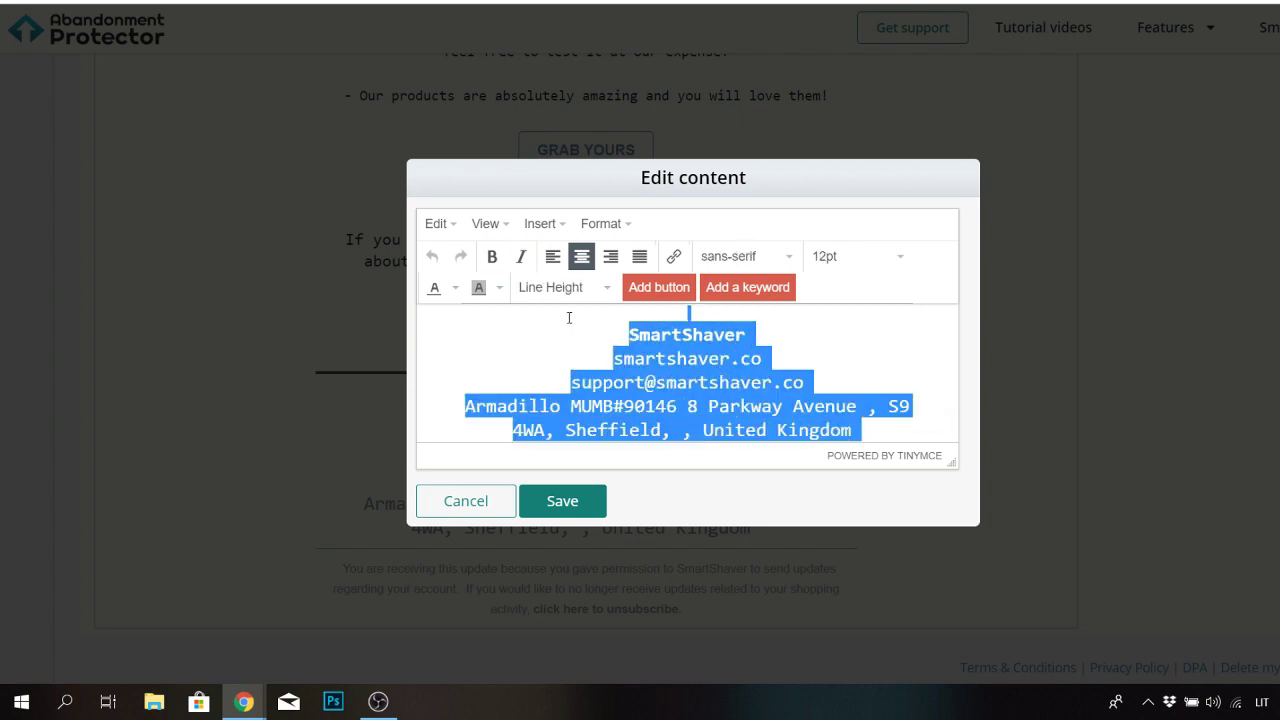
{"action": "left_click", "coordinate": [455, 288]}
{"action": "left_click", "coordinate": [385, 329]}
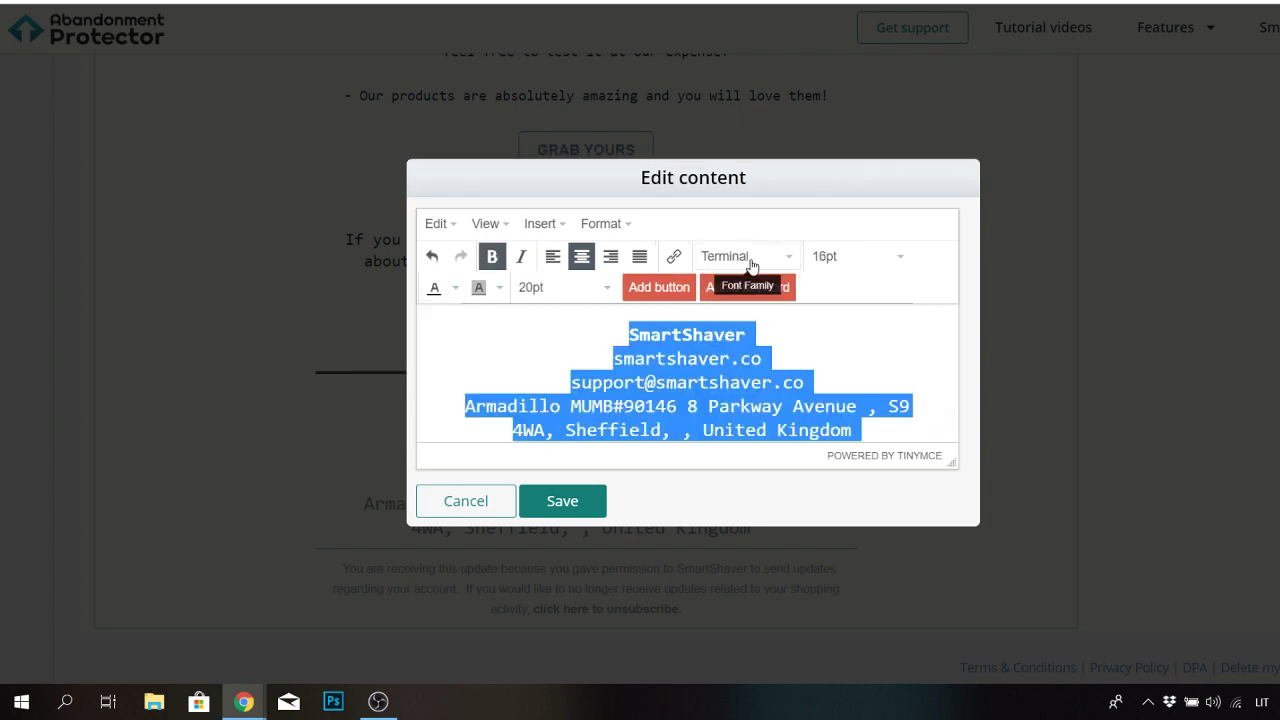
{"action": "left_click", "coordinate": [748, 258]}
{"action": "left_click", "coordinate": [772, 543]}
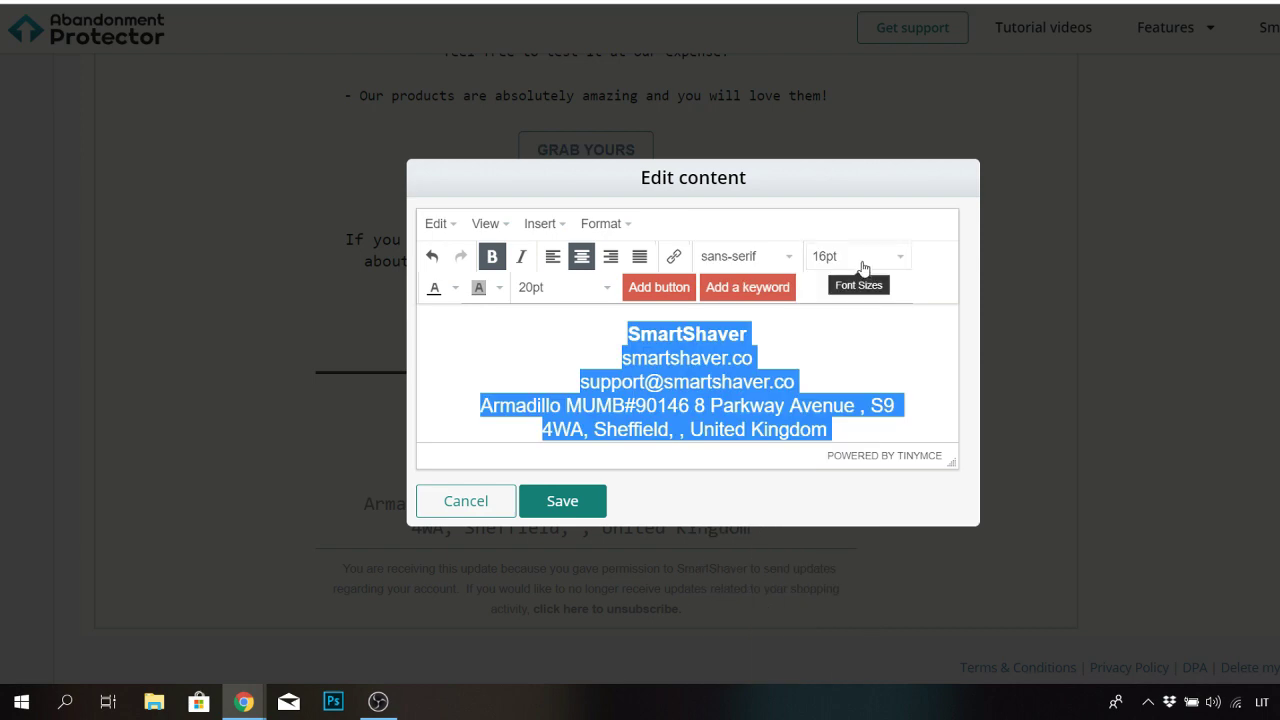
{"action": "left_click", "coordinate": [862, 262]}
{"action": "left_click", "coordinate": [856, 416]}
{"action": "left_click", "coordinate": [529, 506]}
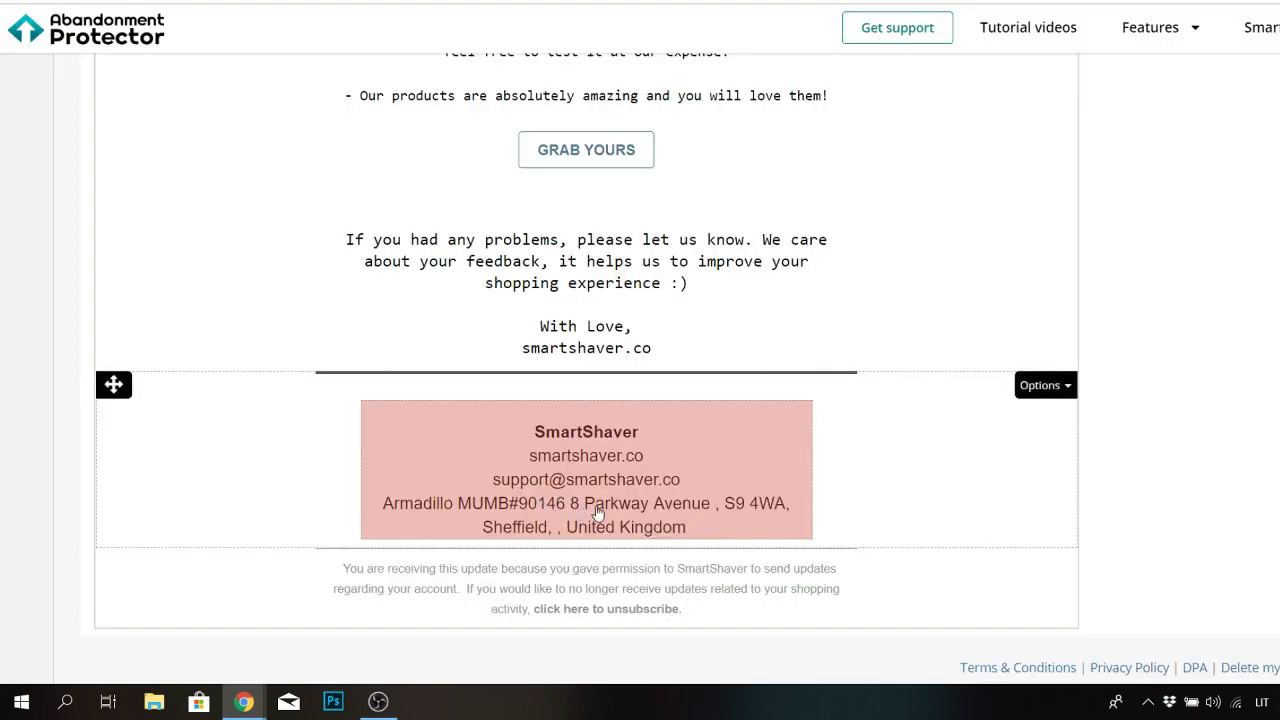
{"action": "scroll", "coordinate": [586, 368], "scroll_direction": "up", "scroll_amount": 1}
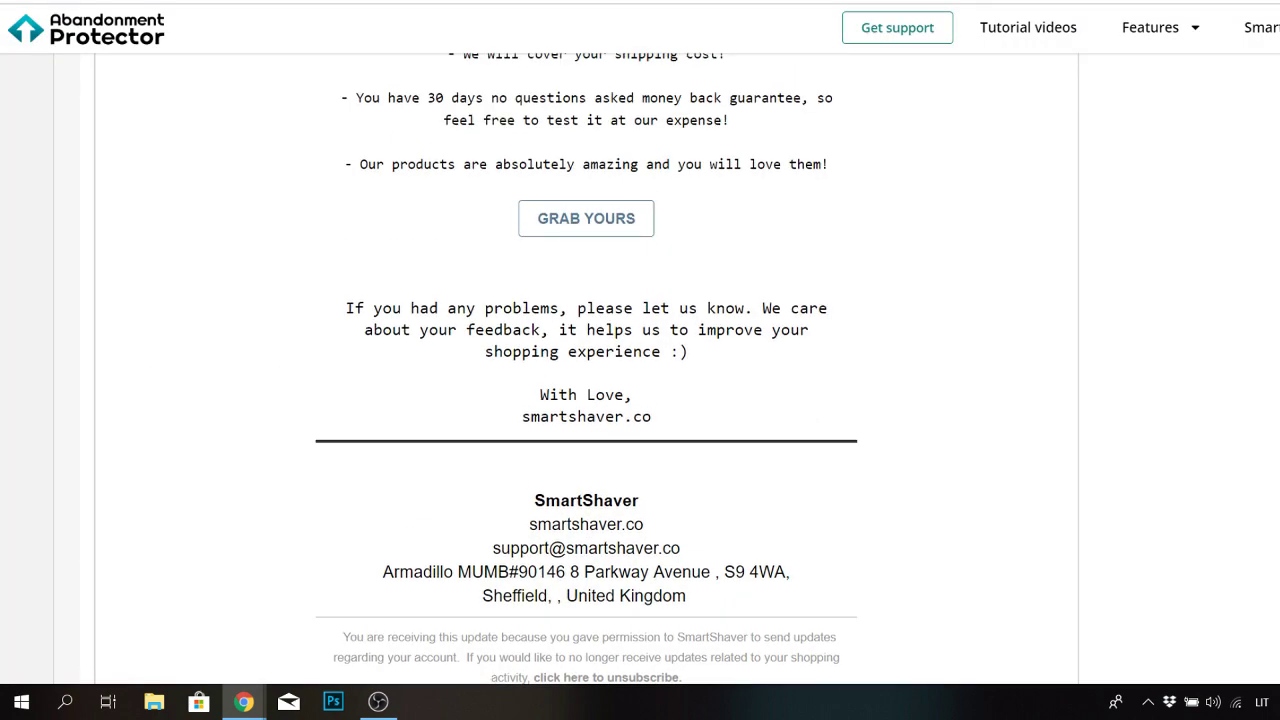
{"action": "scroll", "coordinate": [586, 368], "scroll_direction": "up", "scroll_amount": 10}
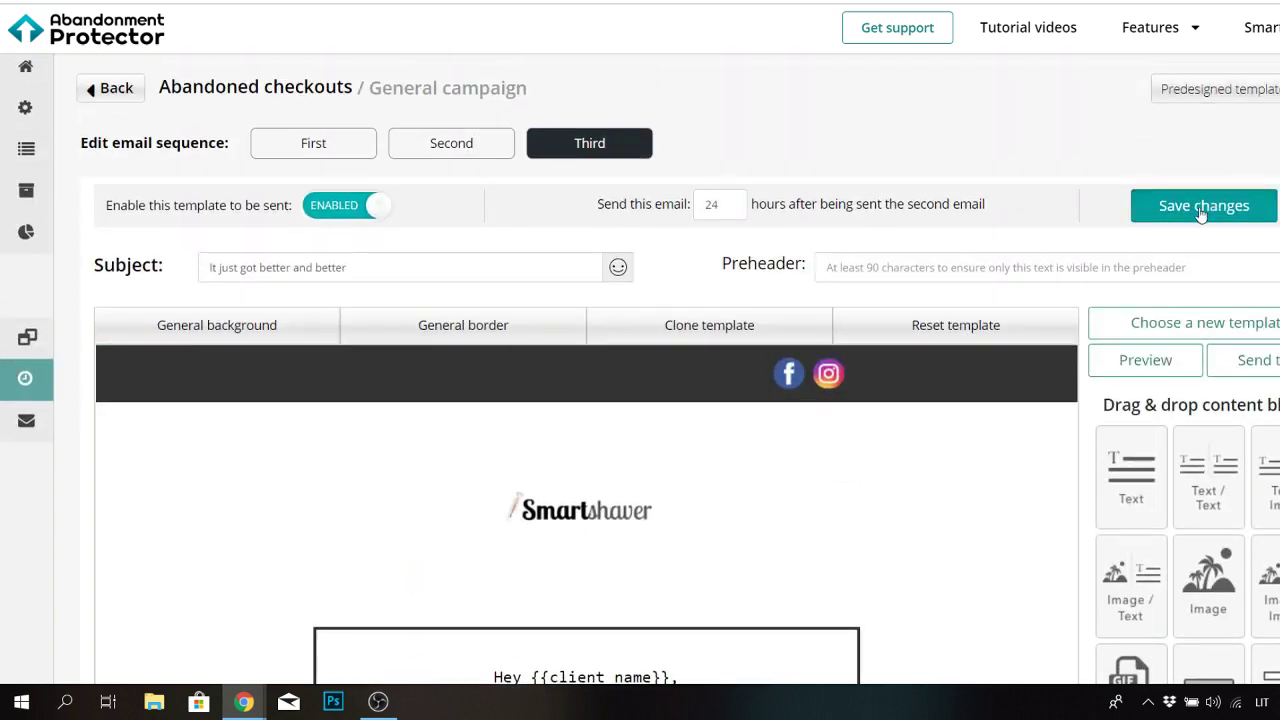
{"action": "left_click", "coordinate": [1200, 205]}
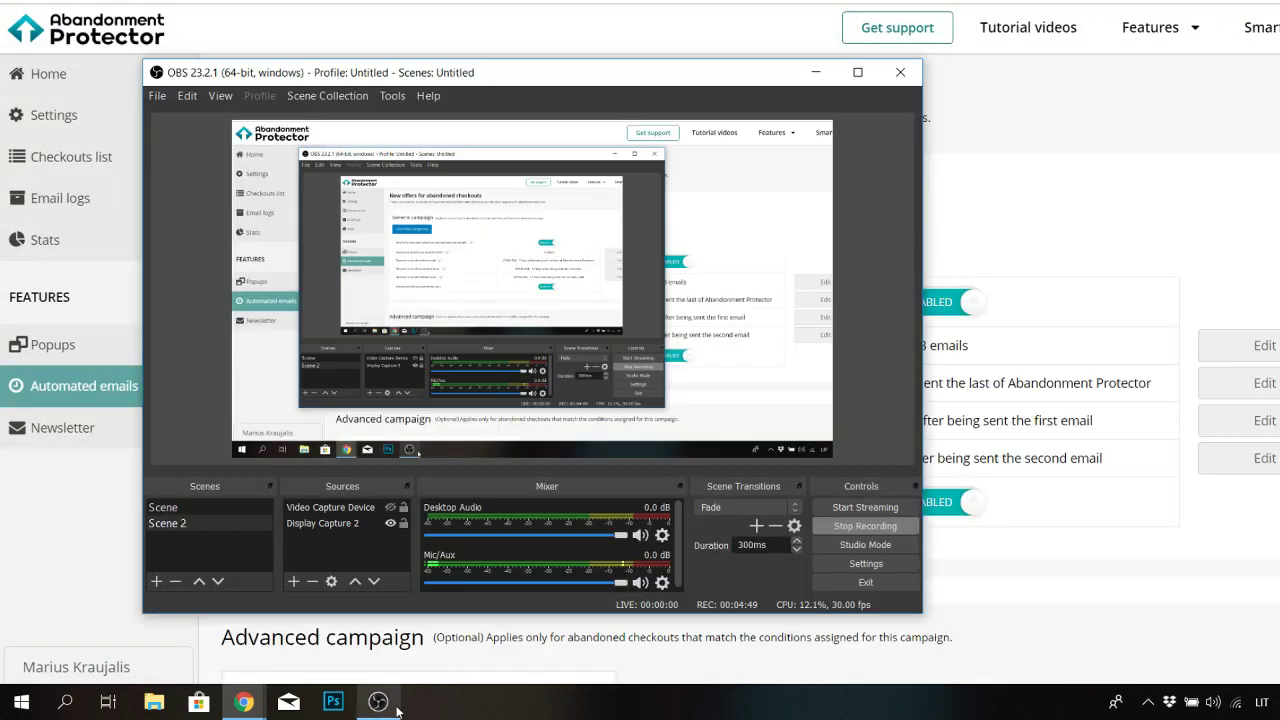
Put the OBS window away and edit the general campaign's email templates in the new offers for abandoned checkouts flow
{"action": "left_click", "coordinate": [378, 701]}
{"action": "left_click", "coordinate": [1103, 624]}
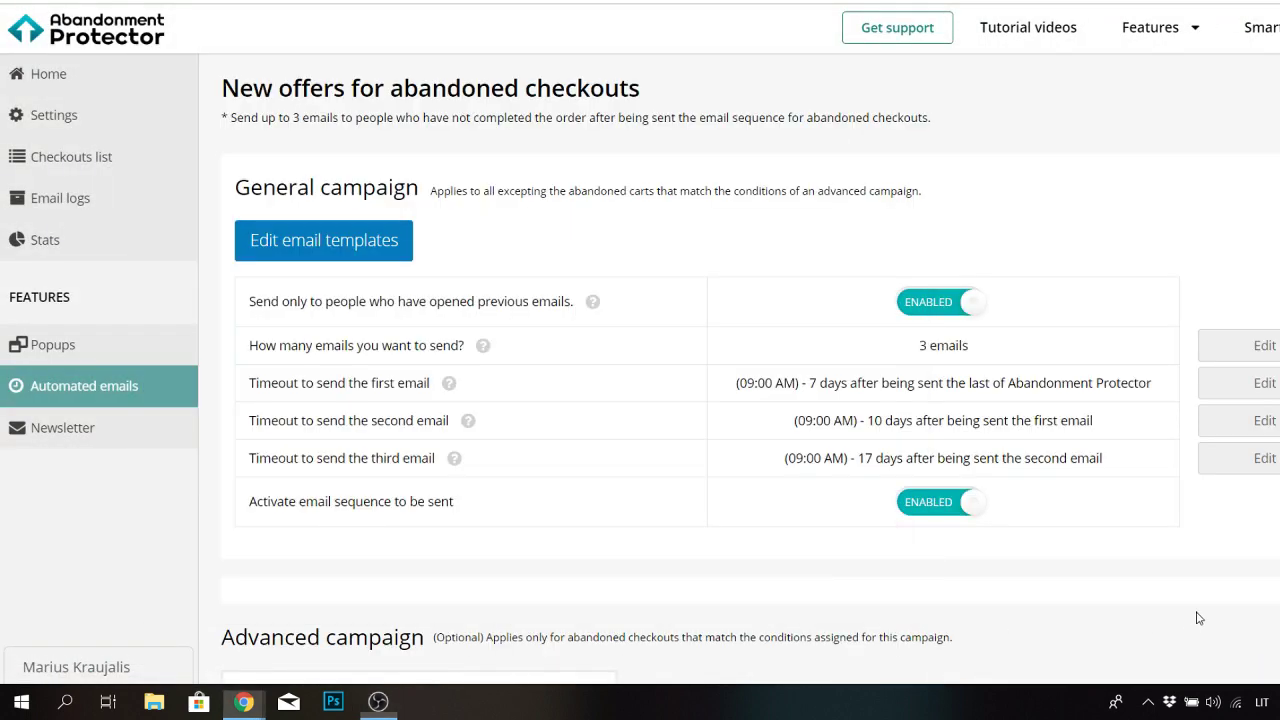
{"action": "left_click", "coordinate": [352, 236]}
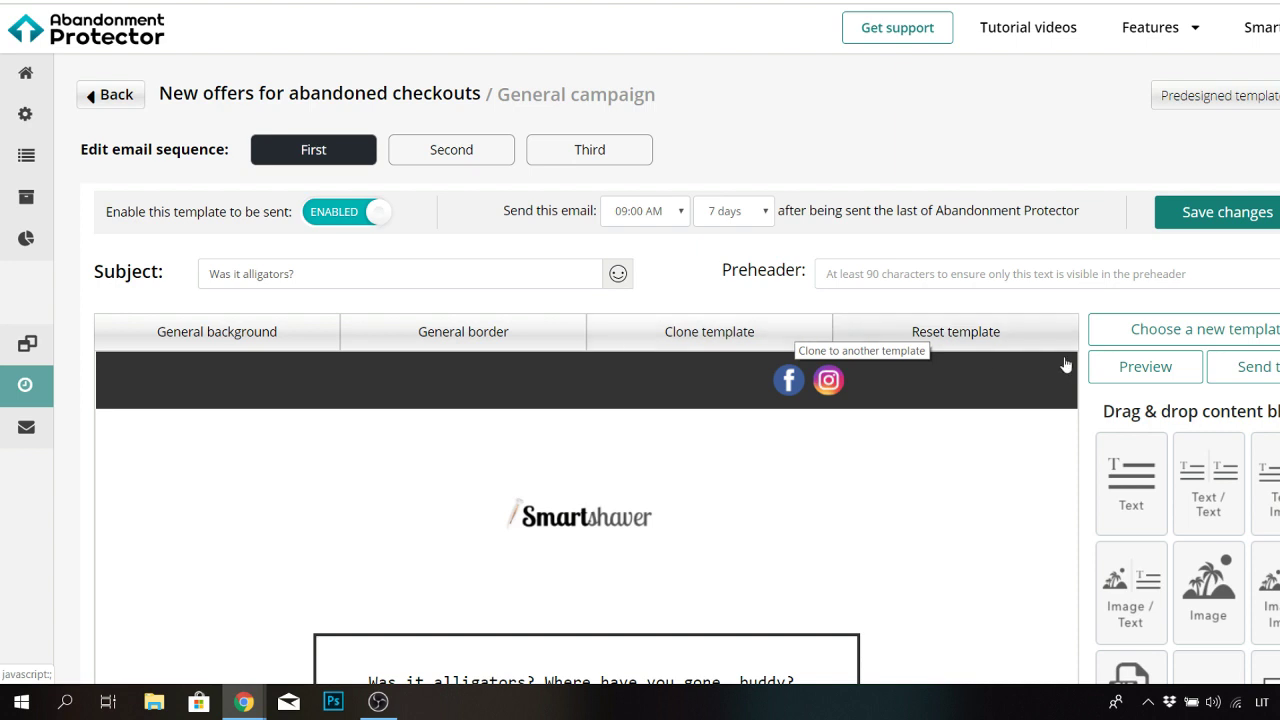
Examine the first new-offers email from its subject and send timing through the gift card message, coupon and products to the footer
{"action": "scroll", "coordinate": [1150, 400], "scroll_direction": "down", "scroll_amount": 3}
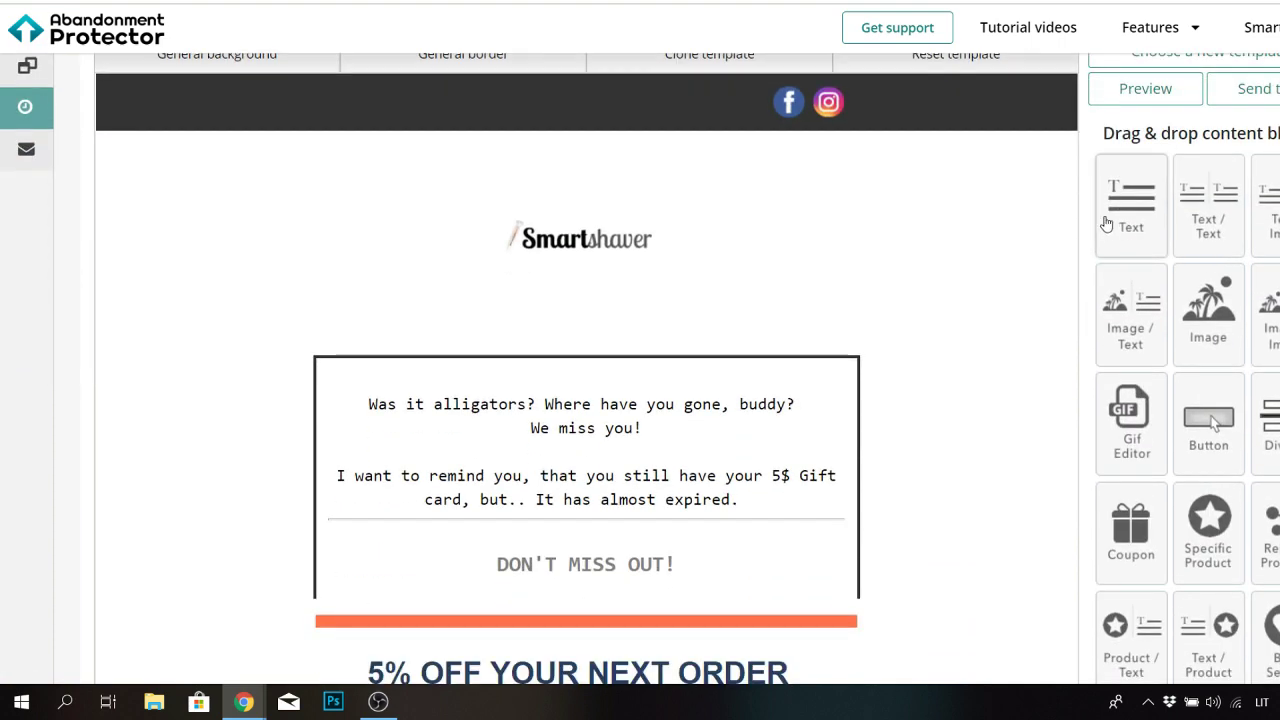
{"action": "scroll", "coordinate": [1107, 224], "scroll_direction": "up", "scroll_amount": 3}
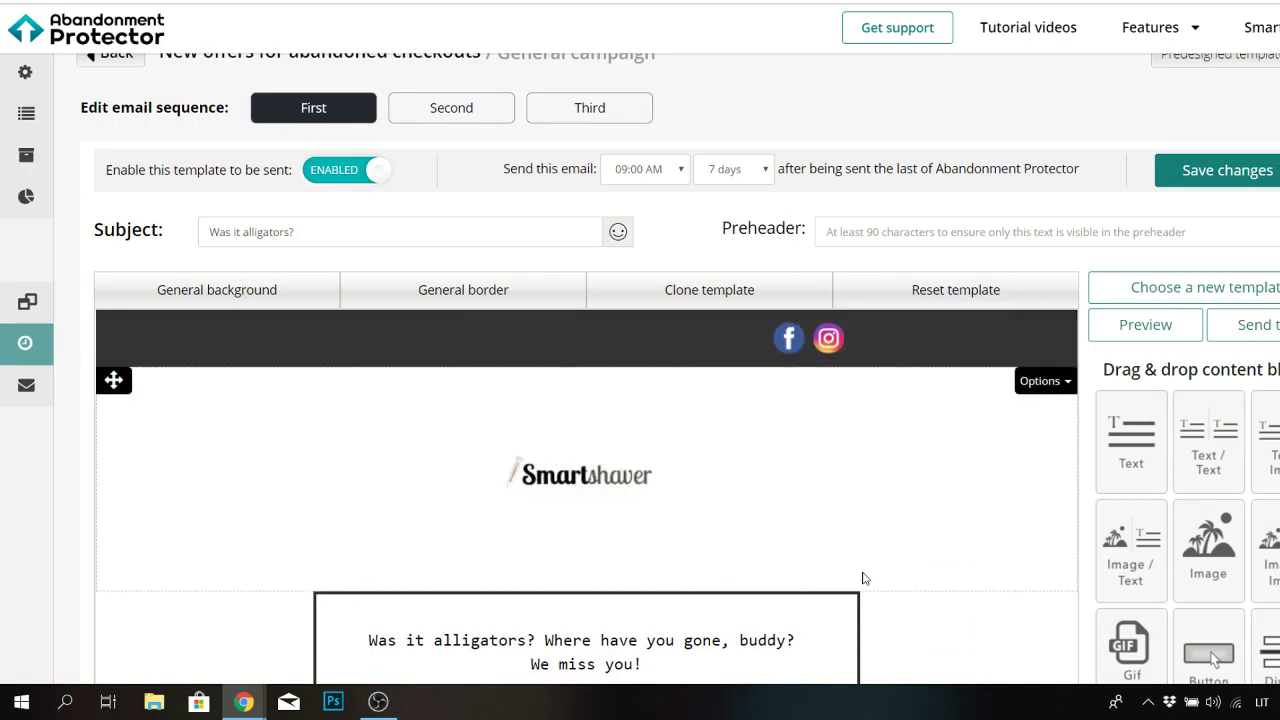
{"action": "scroll", "coordinate": [864, 578], "scroll_direction": "down", "scroll_amount": 1}
{"action": "scroll", "coordinate": [864, 578], "scroll_direction": "up", "scroll_amount": 2}
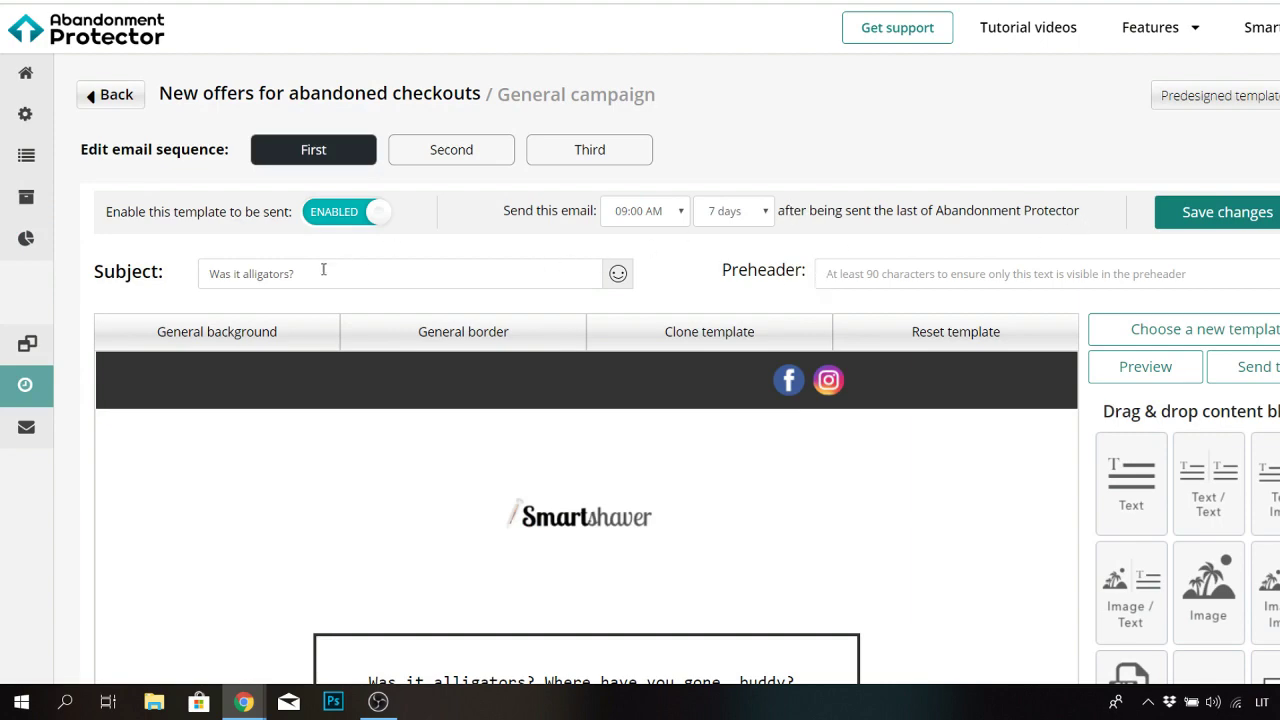
{"action": "scroll", "coordinate": [670, 252], "scroll_direction": "down", "scroll_amount": 4}
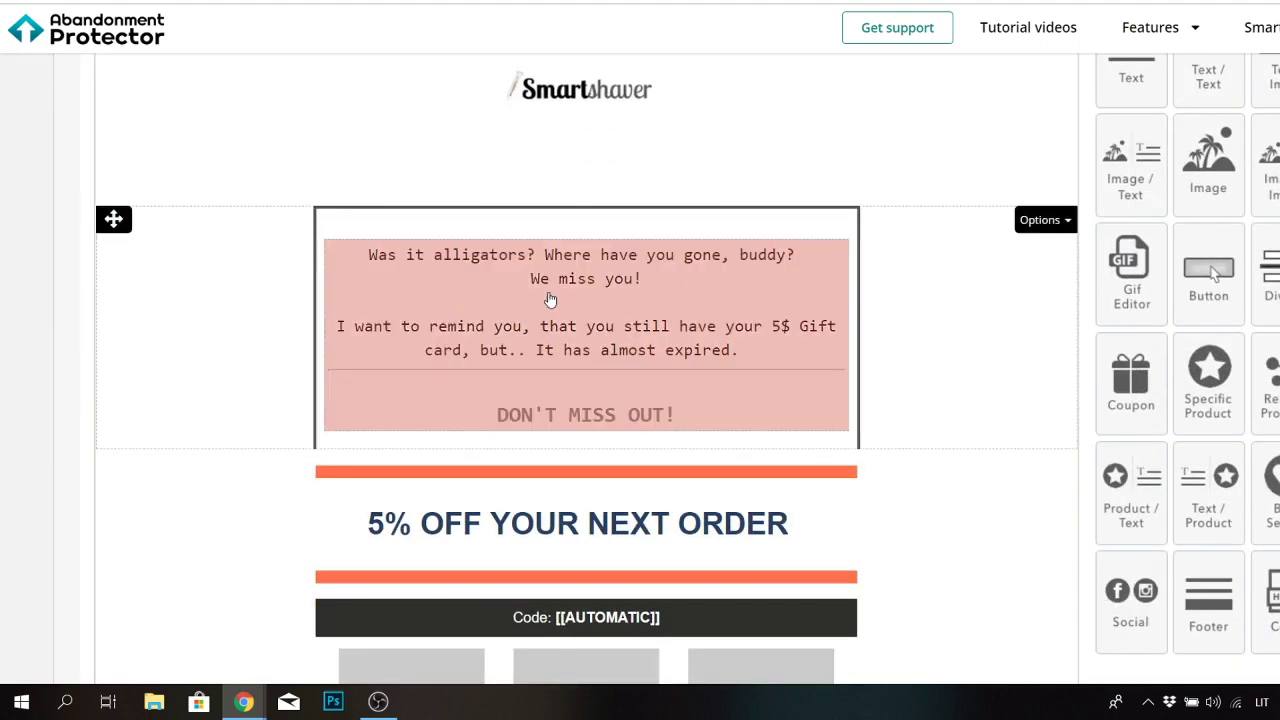
{"action": "scroll", "coordinate": [363, 403], "scroll_direction": "down", "scroll_amount": 2}
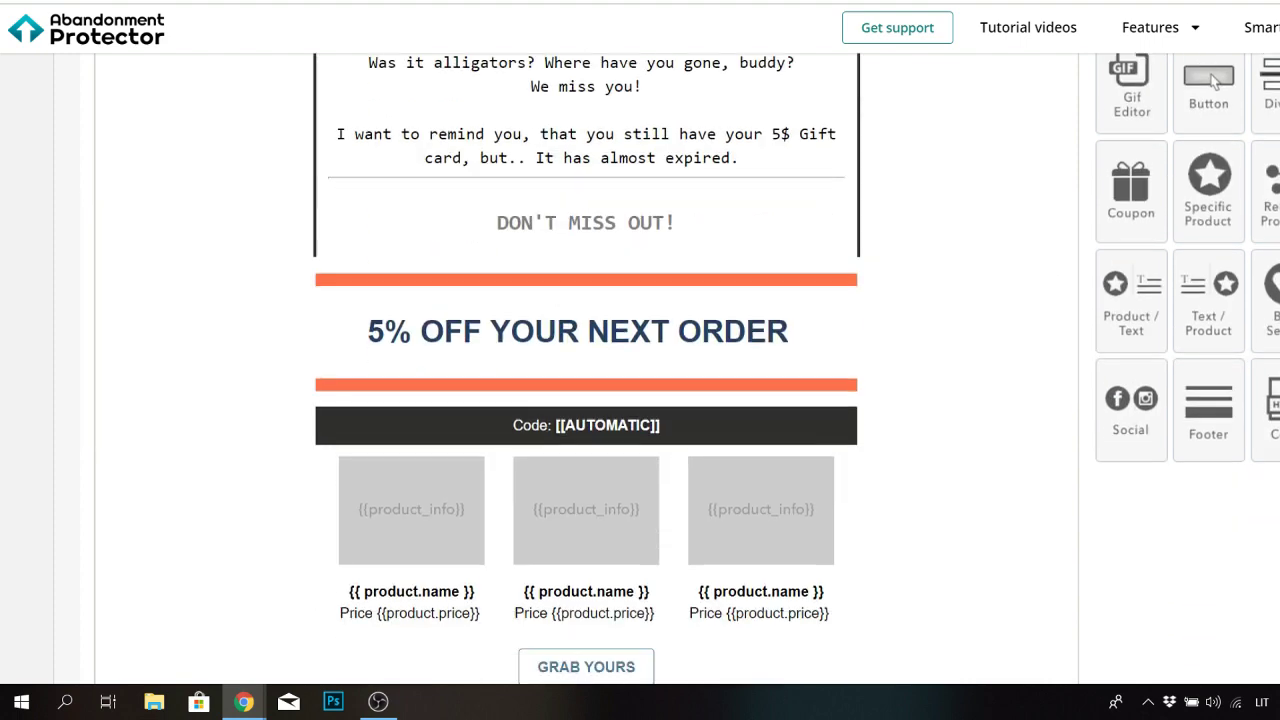
{"action": "scroll", "coordinate": [953, 409], "scroll_direction": "down", "scroll_amount": 5}
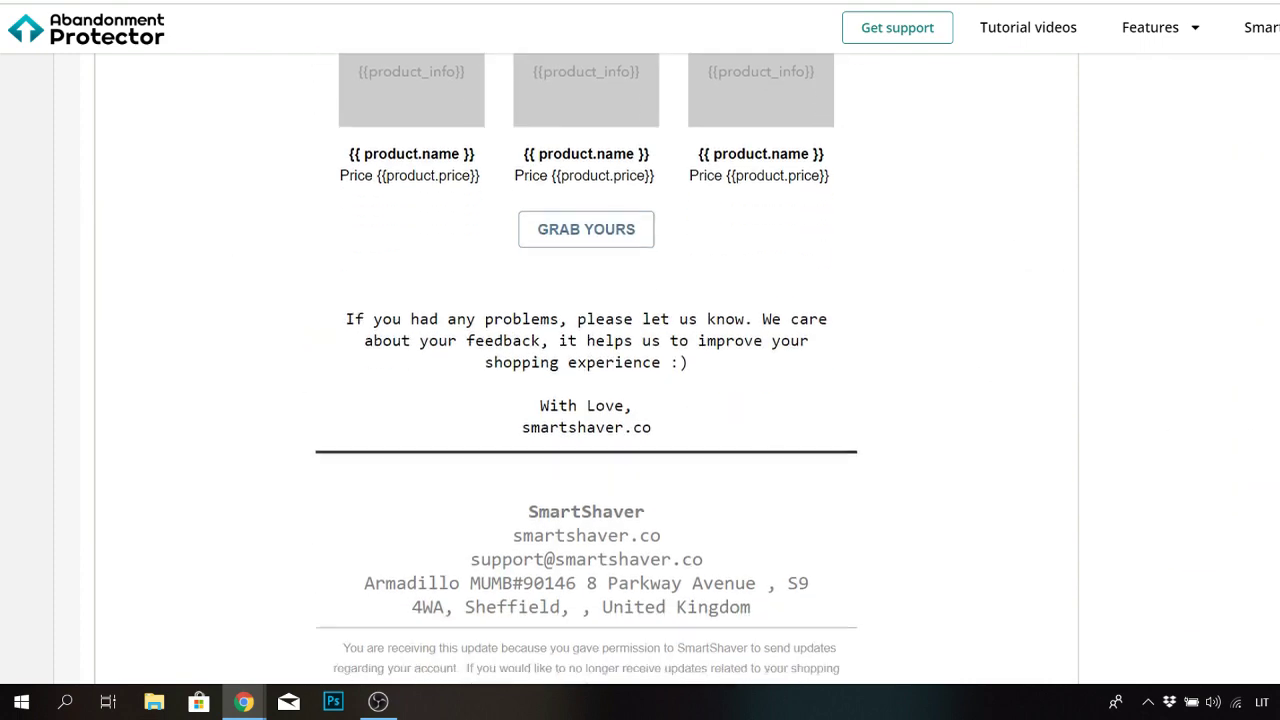
Restyle the first new-offers email's footer contact details in black, 14 pt text and save the template
{"action": "left_click", "coordinate": [668, 508]}
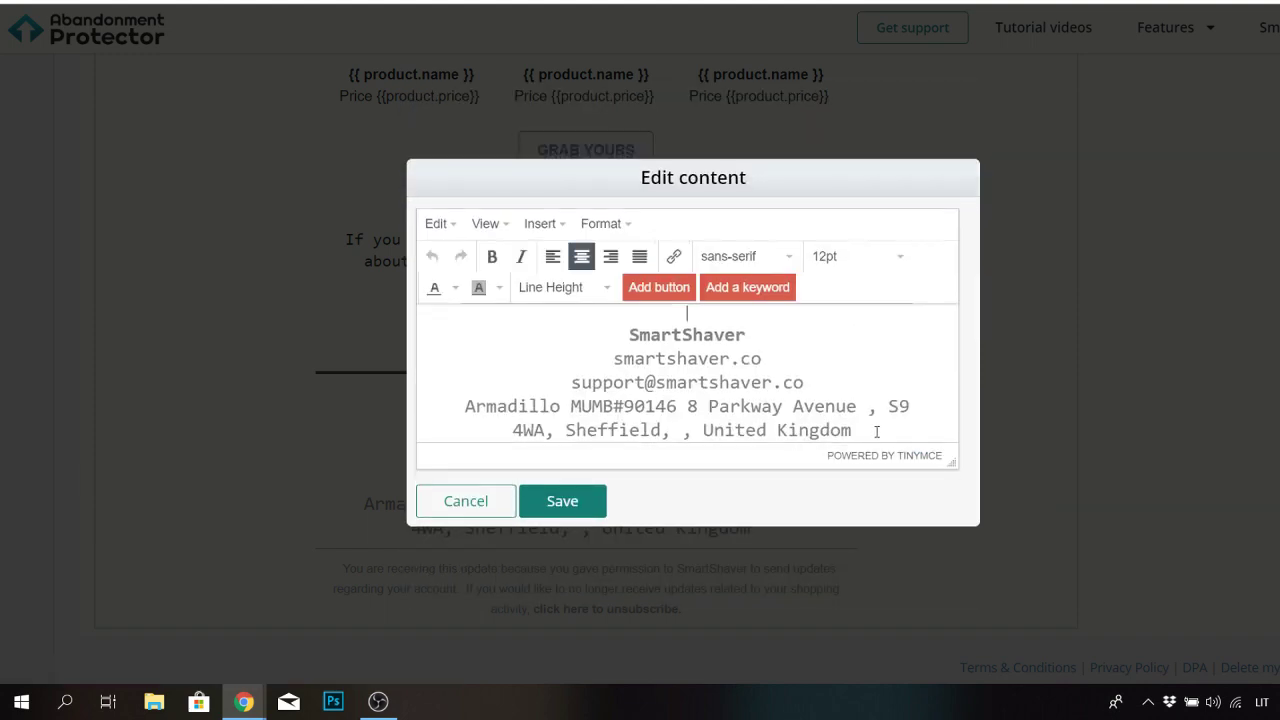
{"action": "left_click_drag", "start_coordinate": [852, 431], "coordinate": [528, 315]}
{"action": "left_click", "coordinate": [455, 287]}
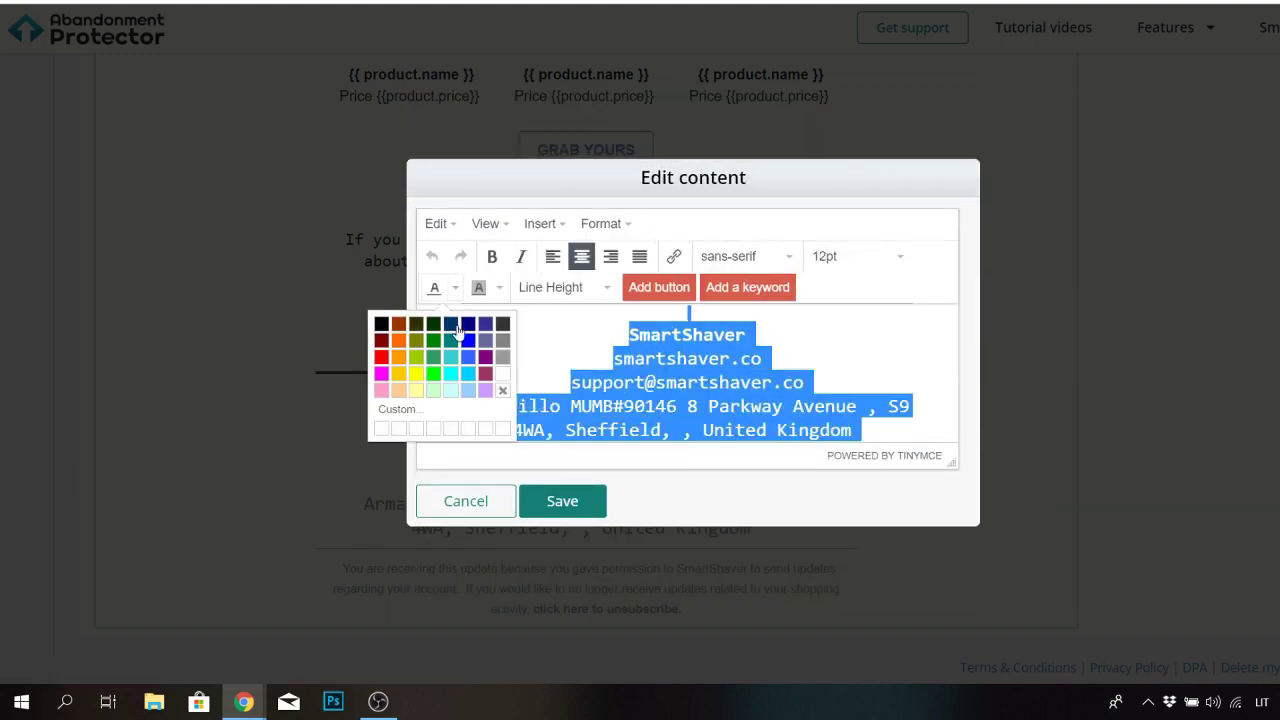
{"action": "left_click", "coordinate": [380, 324]}
{"action": "left_click", "coordinate": [848, 257]}
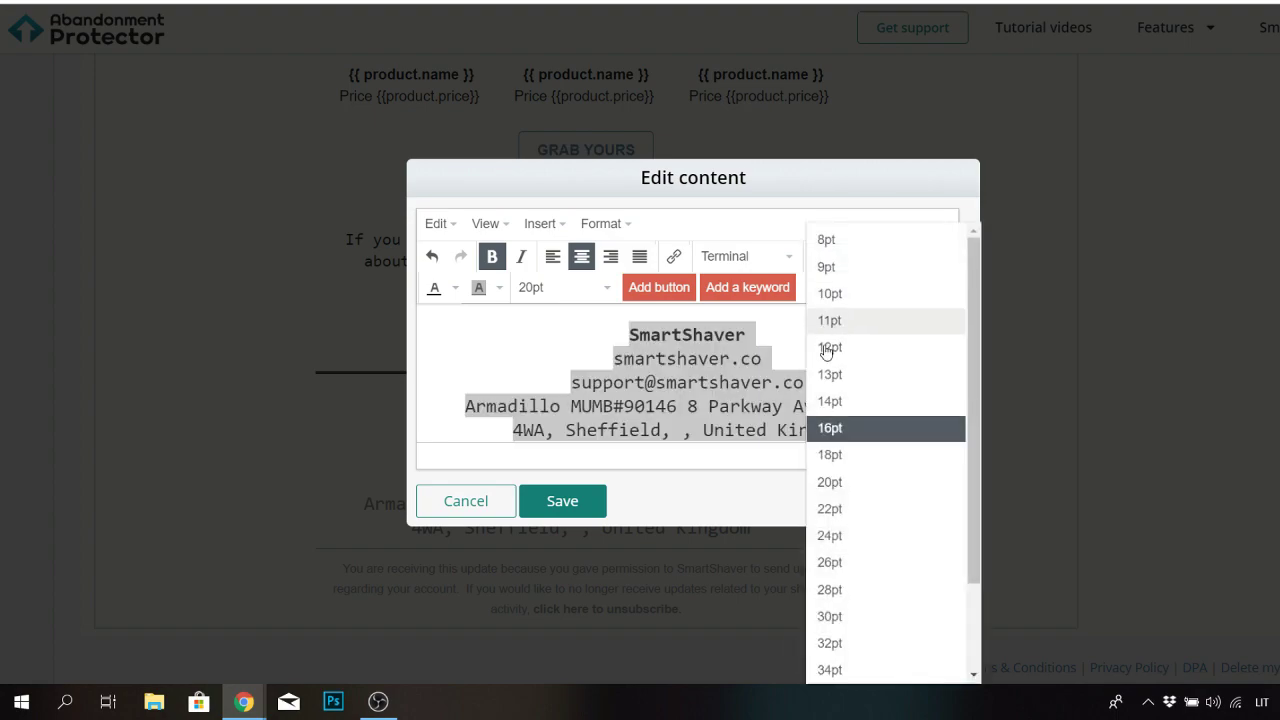
{"action": "left_click", "coordinate": [840, 401]}
{"action": "left_click", "coordinate": [563, 502]}
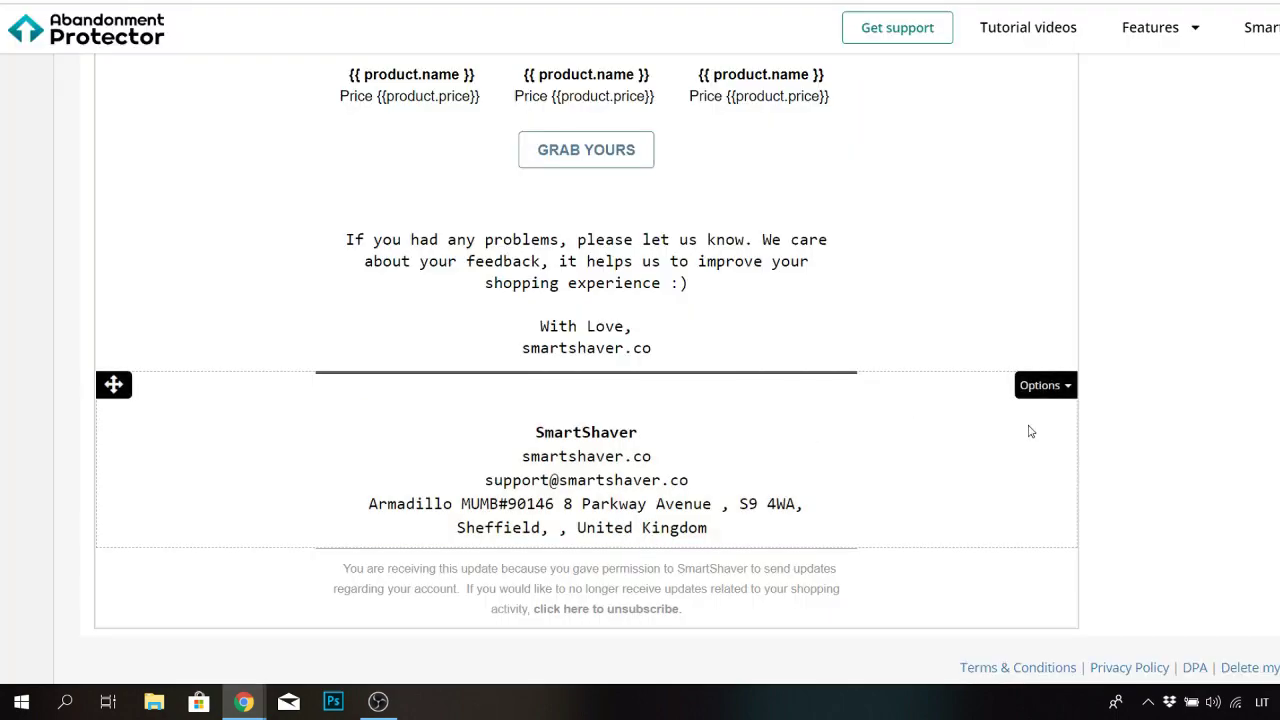
{"action": "scroll", "coordinate": [1110, 457], "scroll_direction": "up", "scroll_amount": 15}
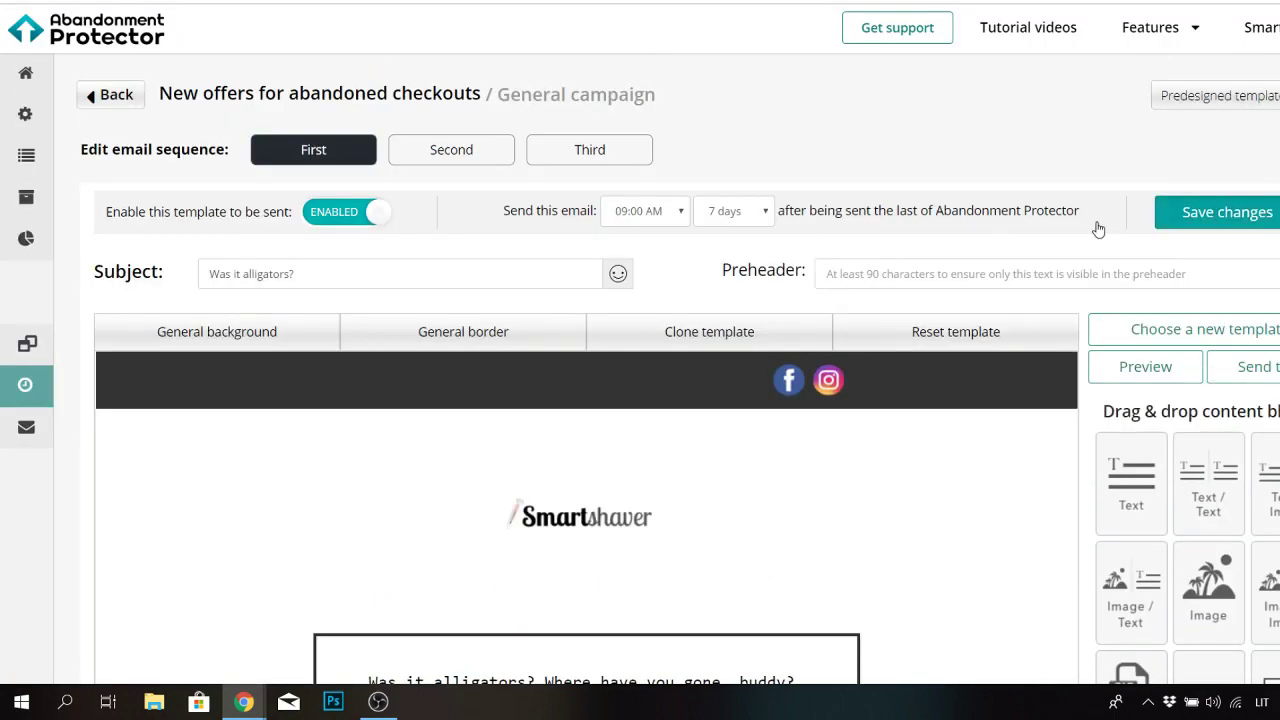
{"action": "left_click", "coordinate": [1205, 212]}
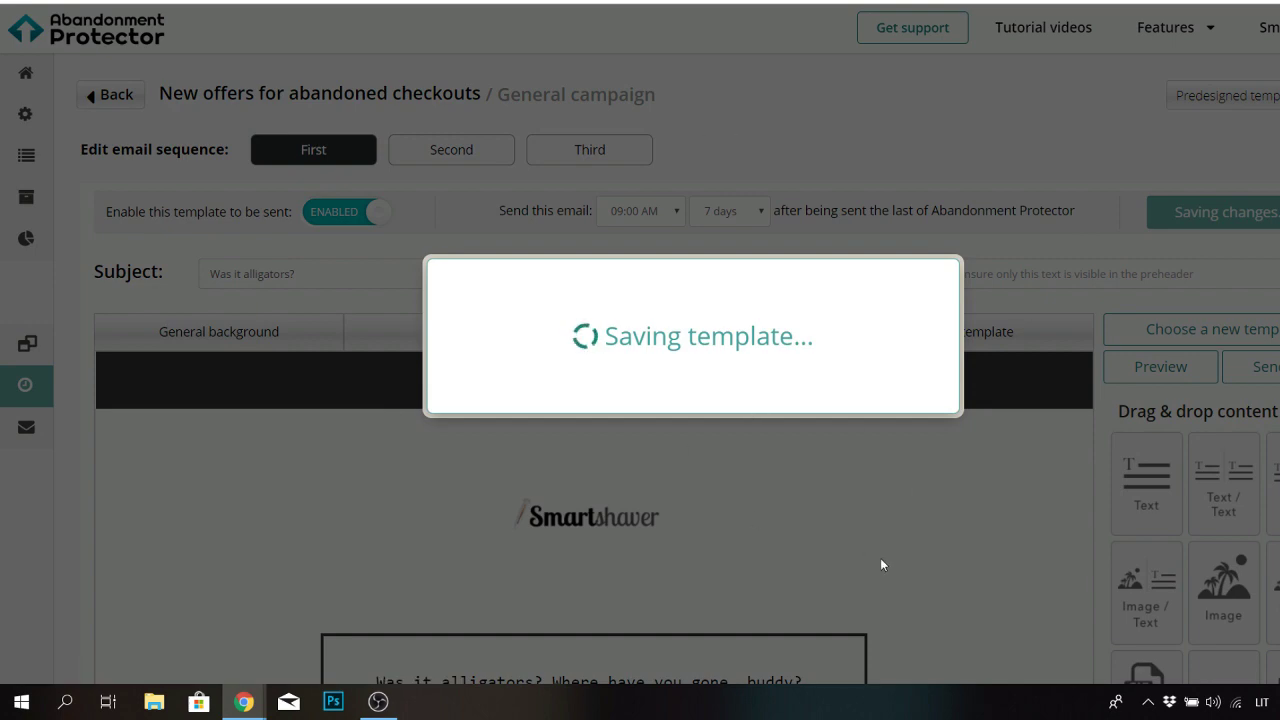
Recheck the first new-offers email's content, and open the second one to examine its subject, gift card offer and reasons to buy
{"action": "scroll", "coordinate": [1212, 339], "scroll_direction": "down", "scroll_amount": 4}
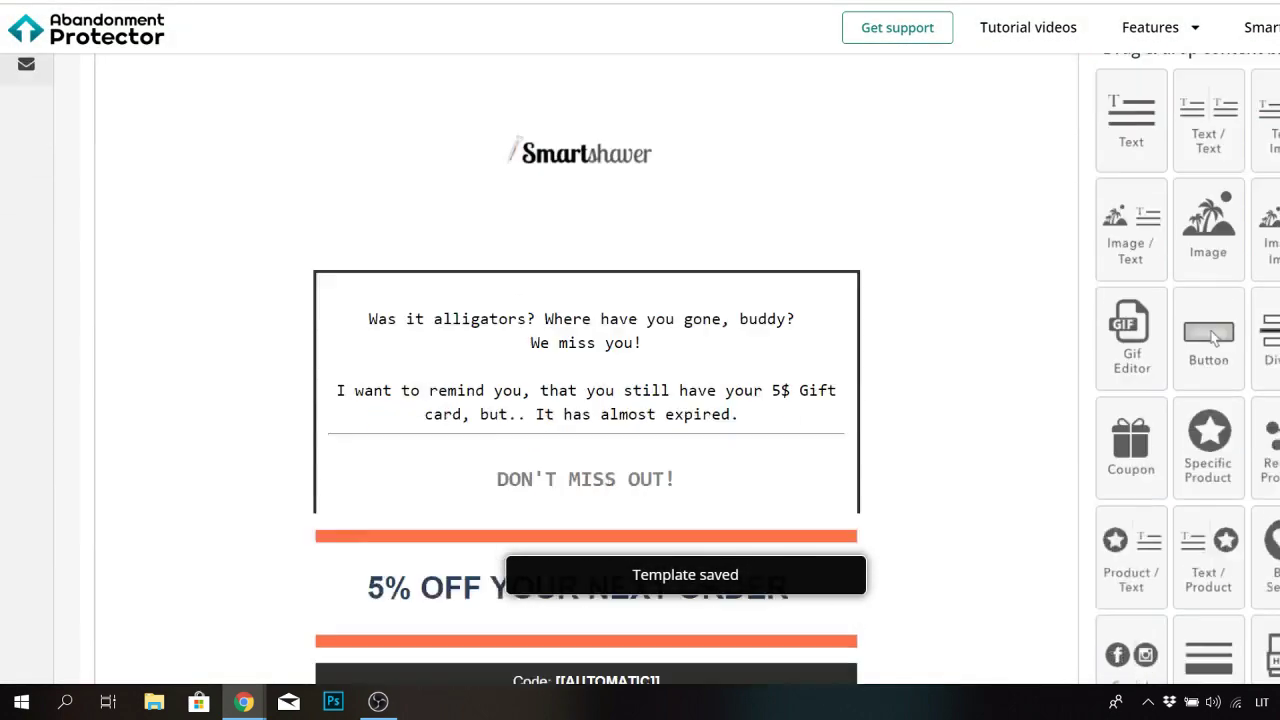
{"action": "scroll", "coordinate": [1212, 339], "scroll_direction": "down", "scroll_amount": 8}
{"action": "scroll", "coordinate": [612, 480], "scroll_direction": "up", "scroll_amount": 3}
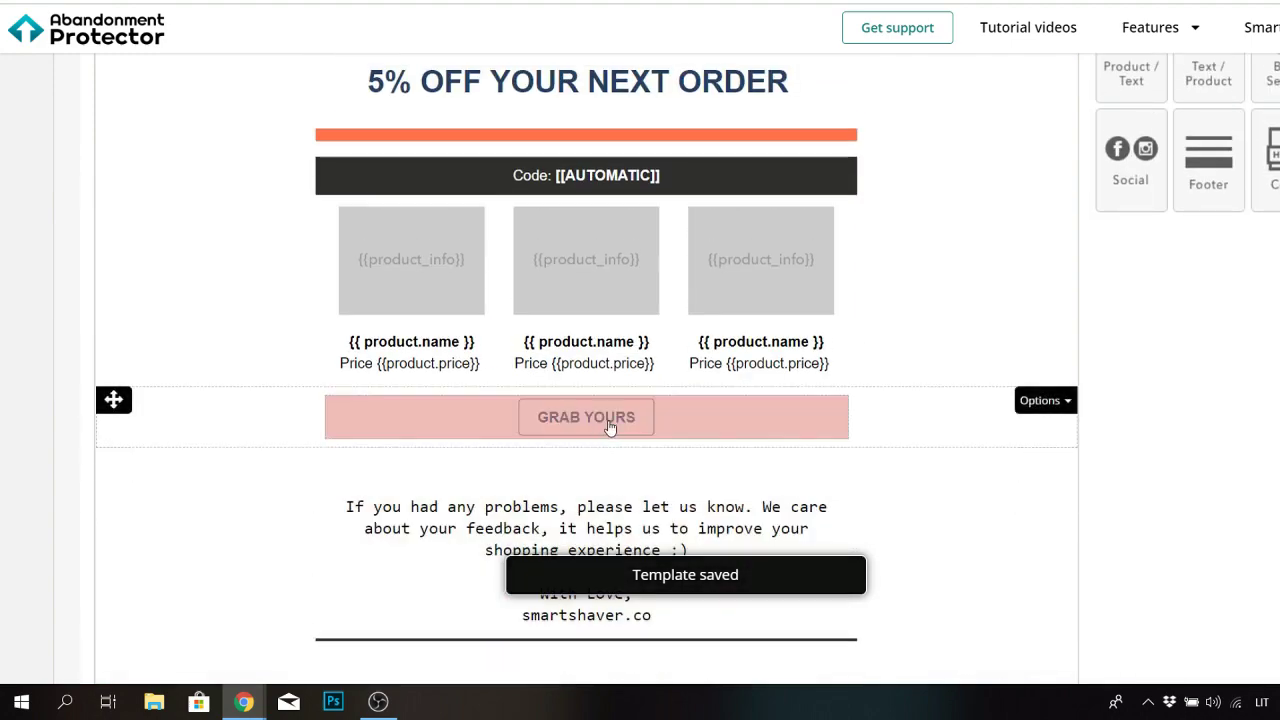
{"action": "scroll", "coordinate": [640, 380], "scroll_direction": "up", "scroll_amount": 6}
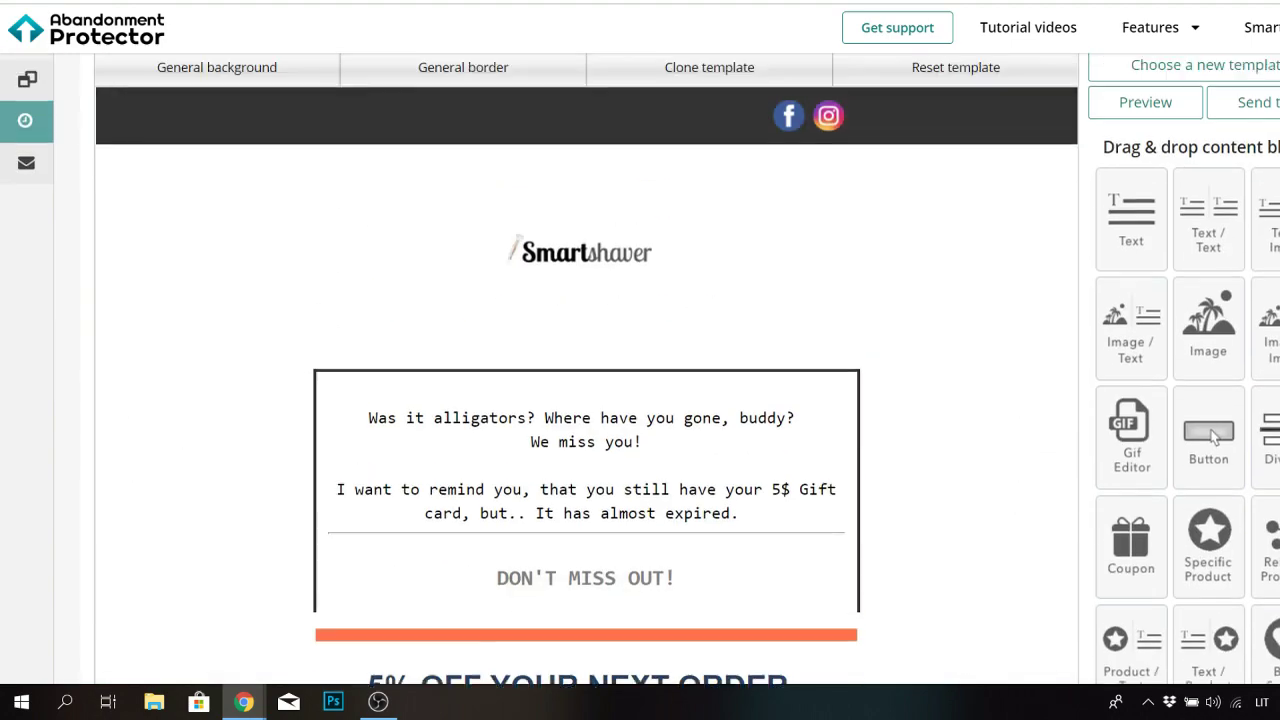
{"action": "scroll", "coordinate": [397, 406], "scroll_direction": "up", "scroll_amount": 3}
{"action": "left_click", "coordinate": [472, 160]}
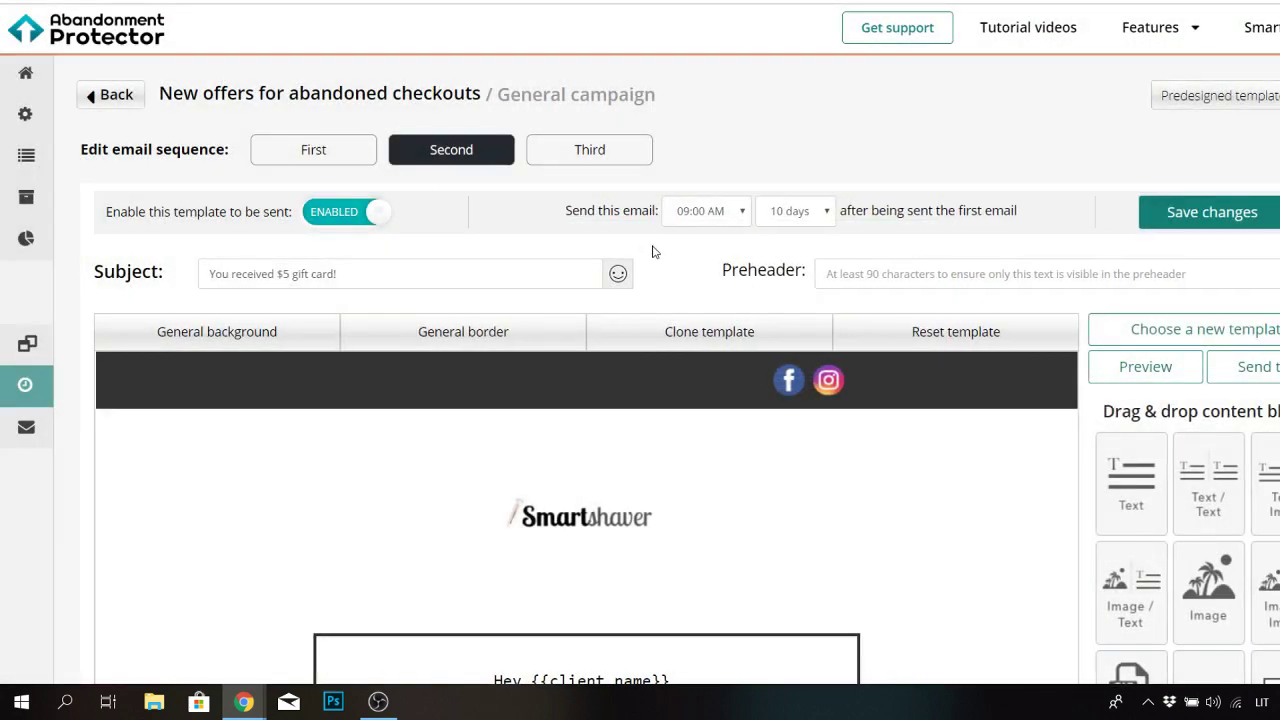
{"action": "scroll", "coordinate": [547, 475], "scroll_direction": "down", "scroll_amount": 3}
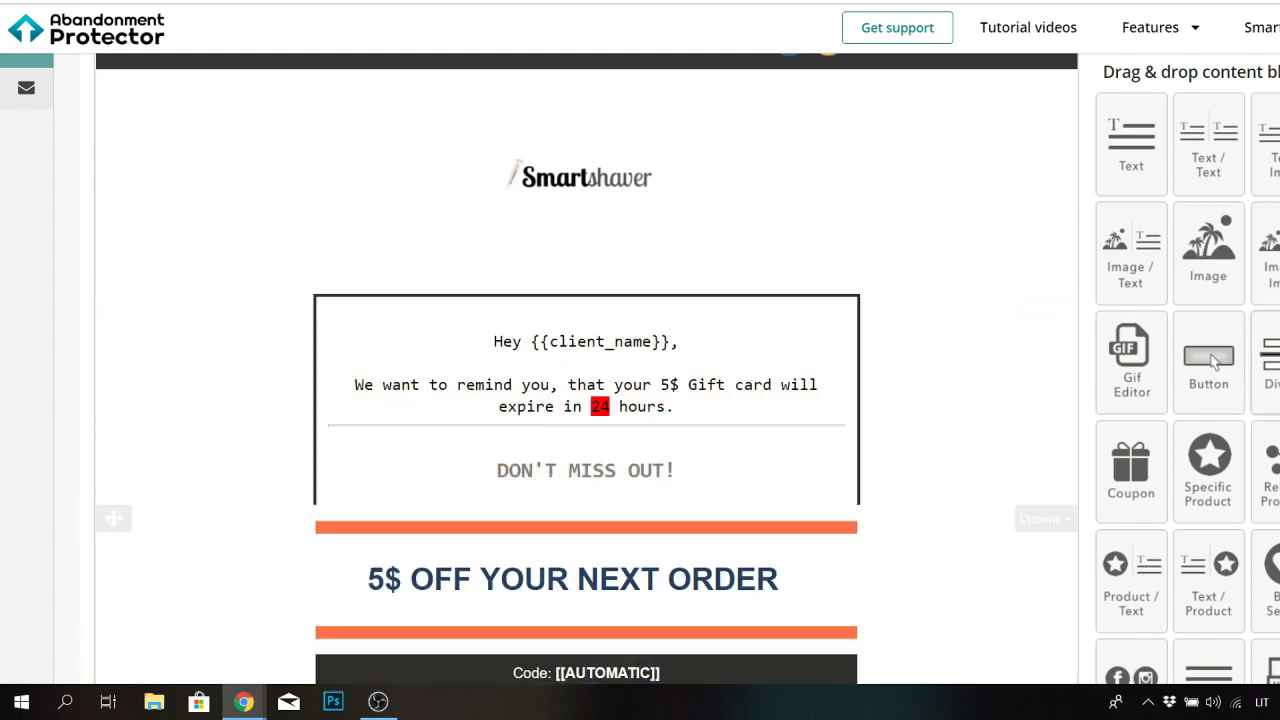
{"action": "scroll", "coordinate": [1213, 362], "scroll_direction": "down", "scroll_amount": 4}
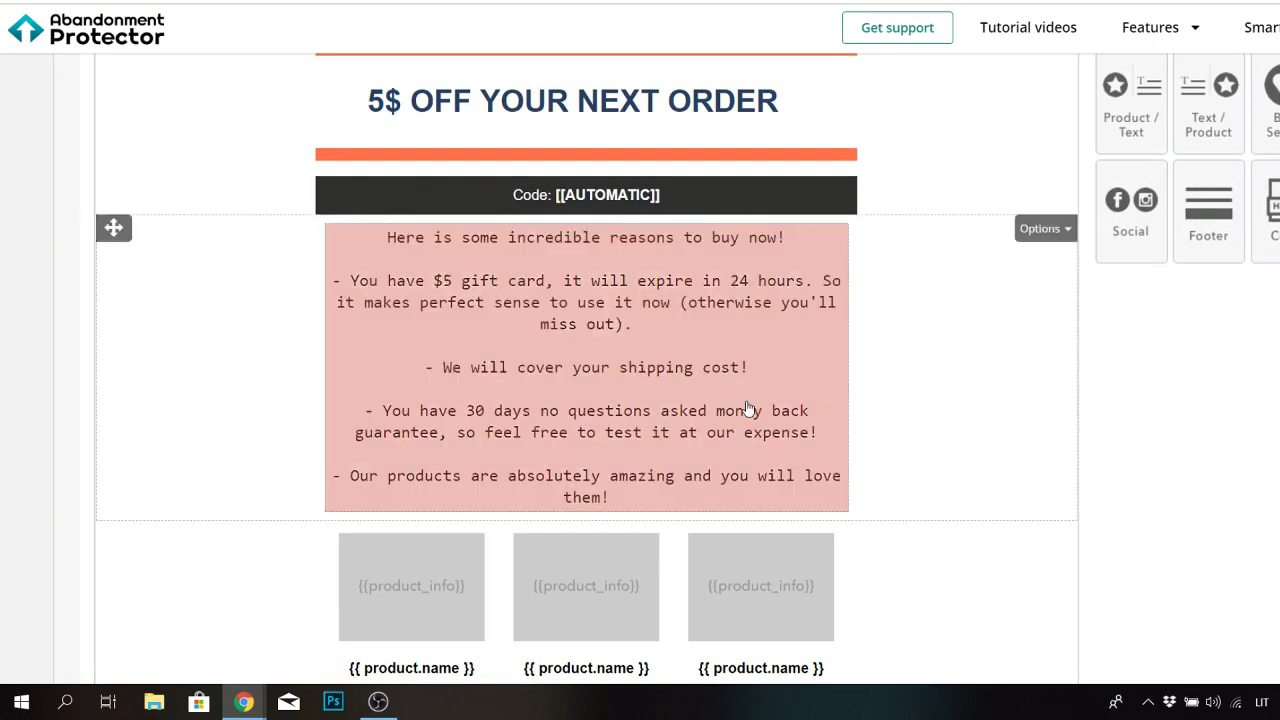
{"action": "scroll", "coordinate": [1211, 478], "scroll_direction": "up", "scroll_amount": 5}
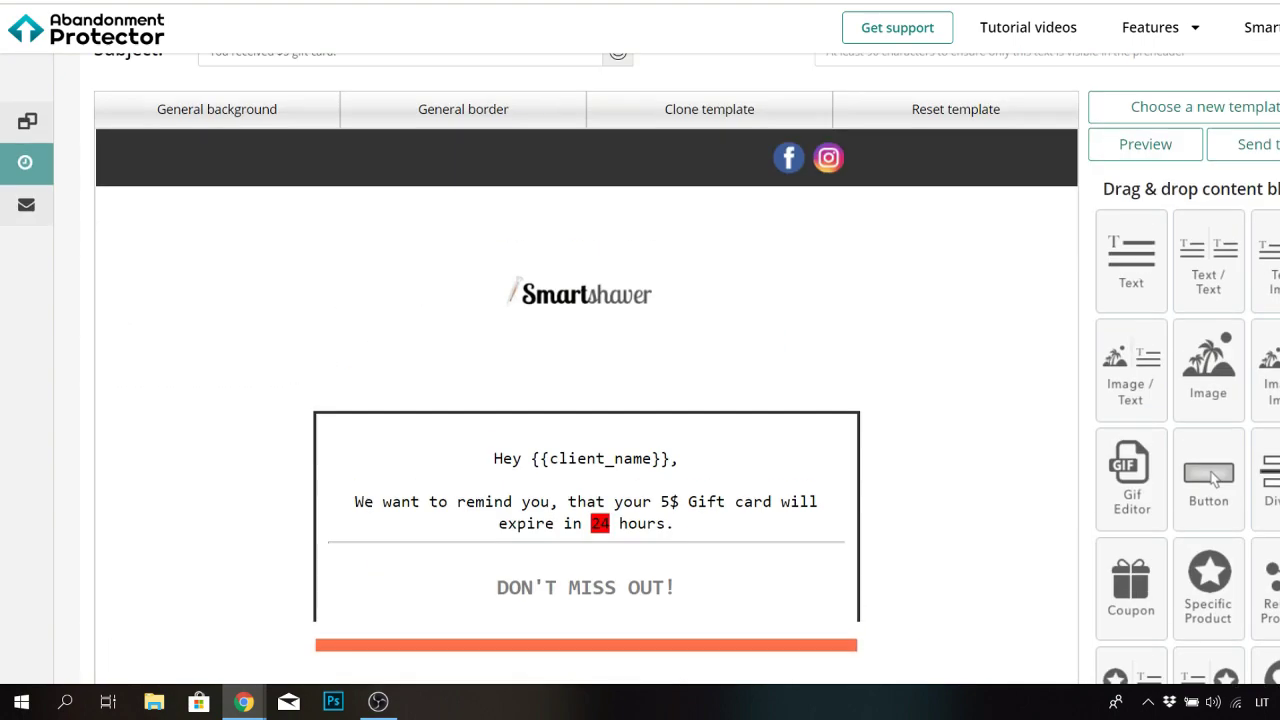
Set the footer contact details of the second new-offers email to black text in the Terminal font
{"action": "scroll", "coordinate": [1213, 479], "scroll_direction": "down", "scroll_amount": 10}
{"action": "left_click", "coordinate": [600, 522]}
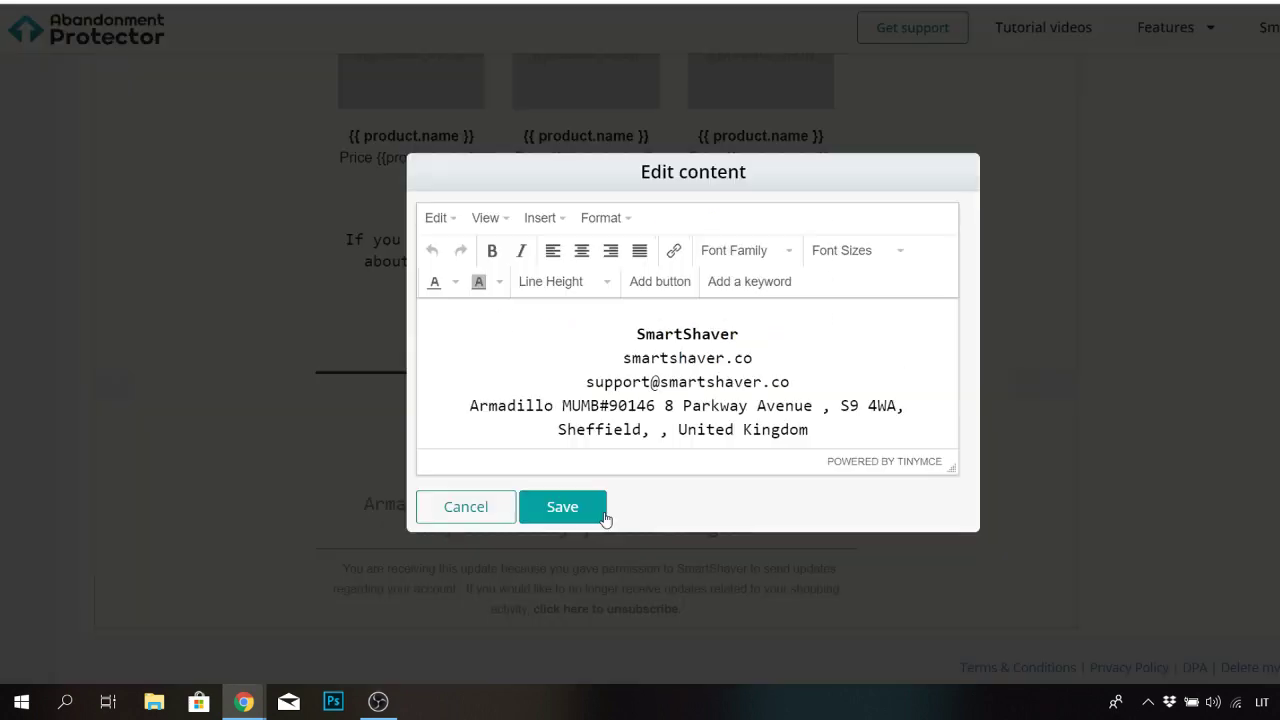
{"action": "left_click", "coordinate": [855, 430]}
{"action": "key", "text": "ctrl+a"}
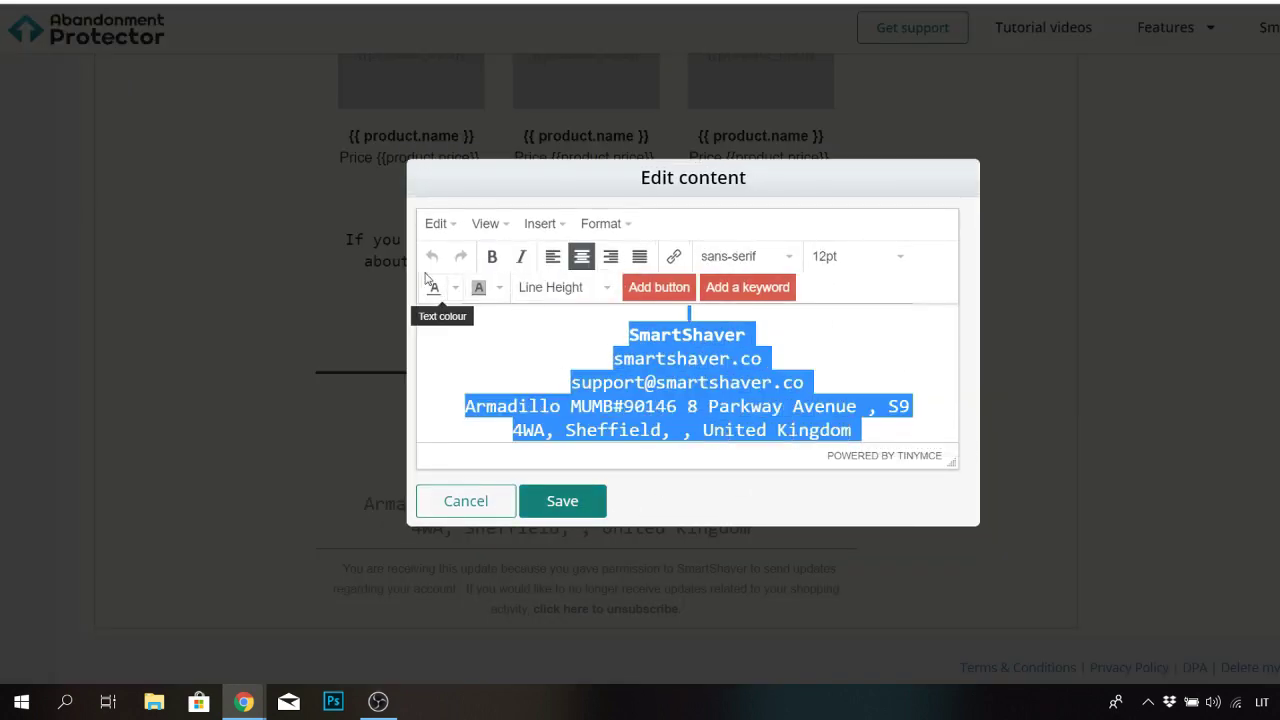
{"action": "left_click", "coordinate": [455, 287]}
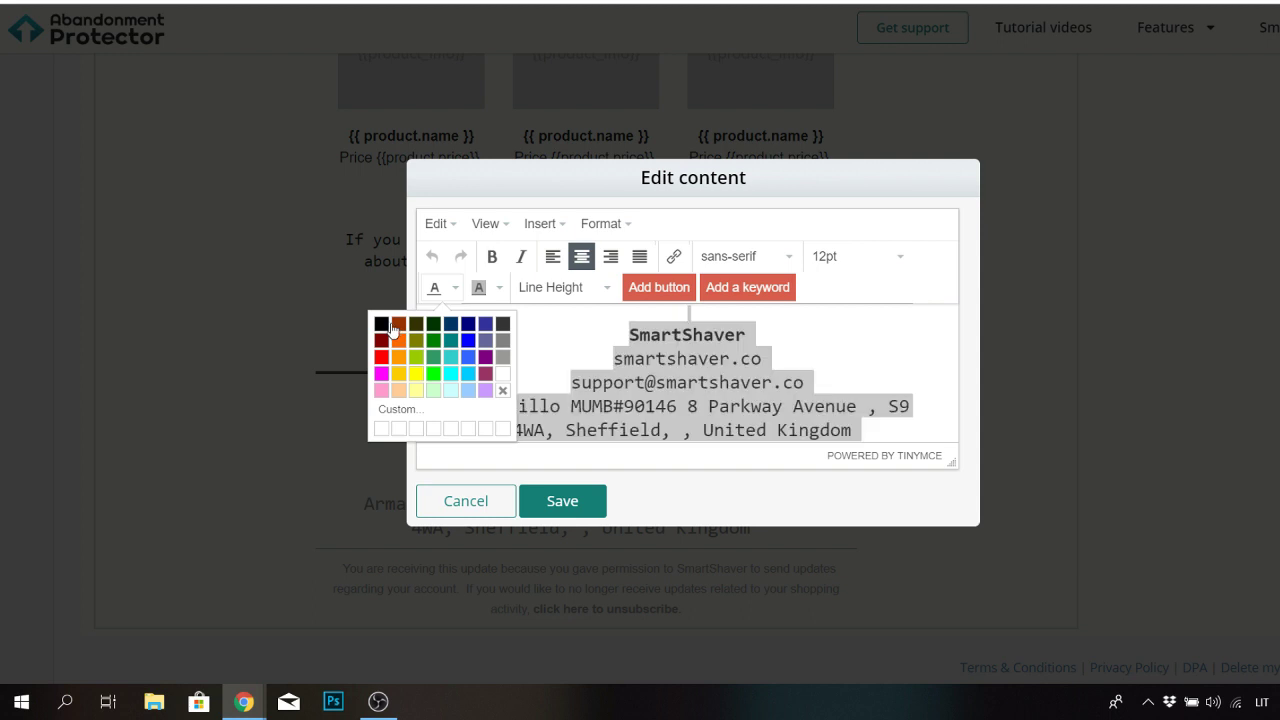
{"action": "left_click", "coordinate": [391, 326]}
{"action": "left_click", "coordinate": [789, 253]}
{"action": "left_click", "coordinate": [789, 245]}
{"action": "left_click", "coordinate": [789, 253]}
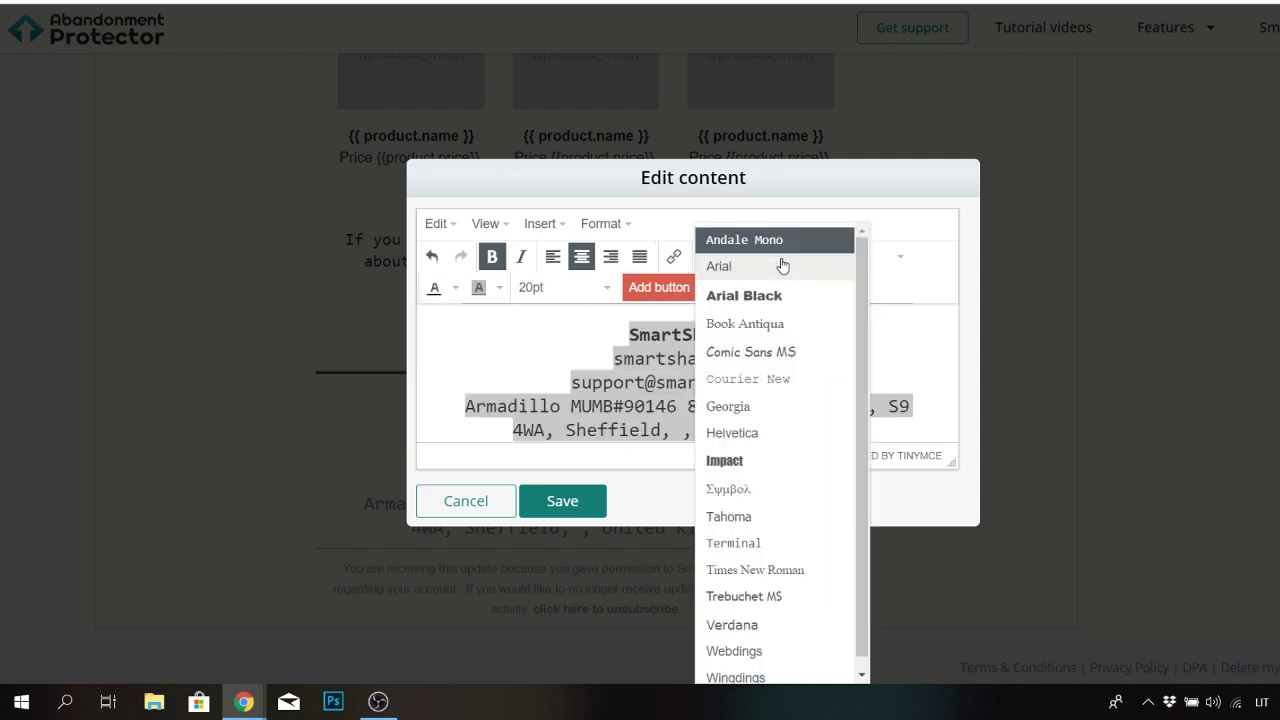
{"action": "left_click", "coordinate": [734, 543]}
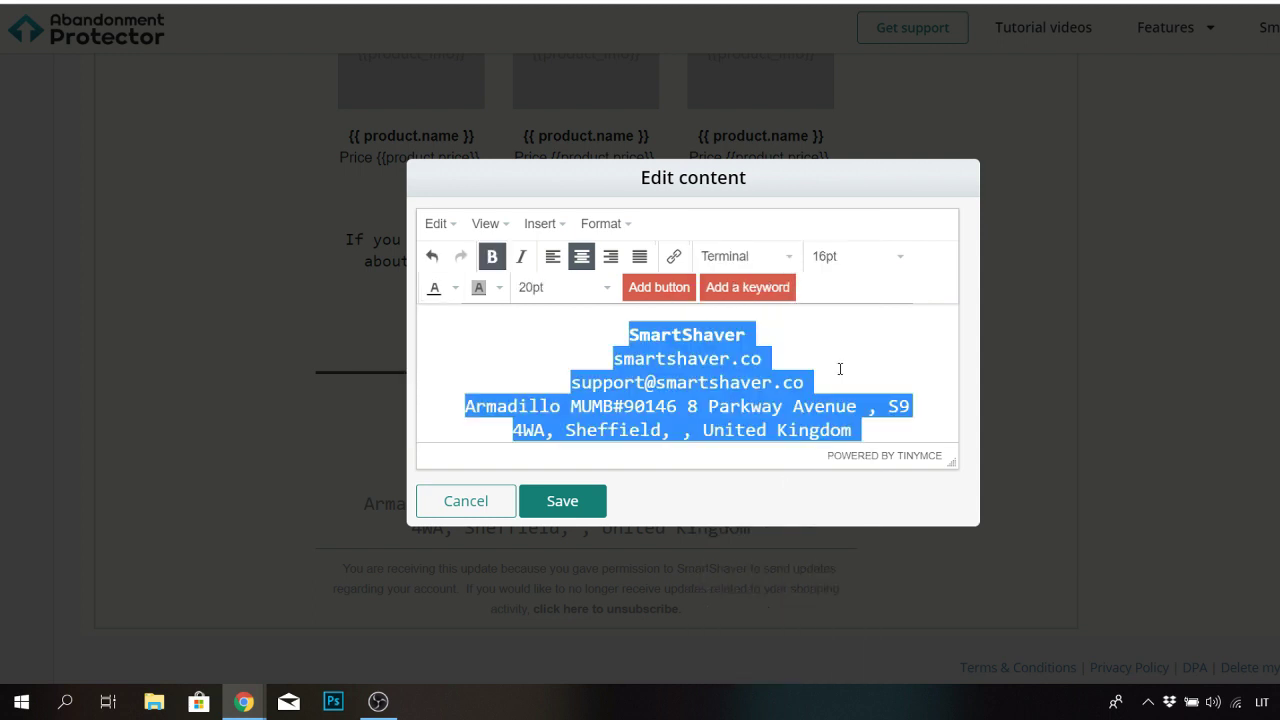
Reduce the font size of the second email's footer contact details, apply the edit and save the template
{"action": "left_click", "coordinate": [849, 268]}
{"action": "left_click", "coordinate": [849, 398]}
{"action": "left_click", "coordinate": [586, 505]}
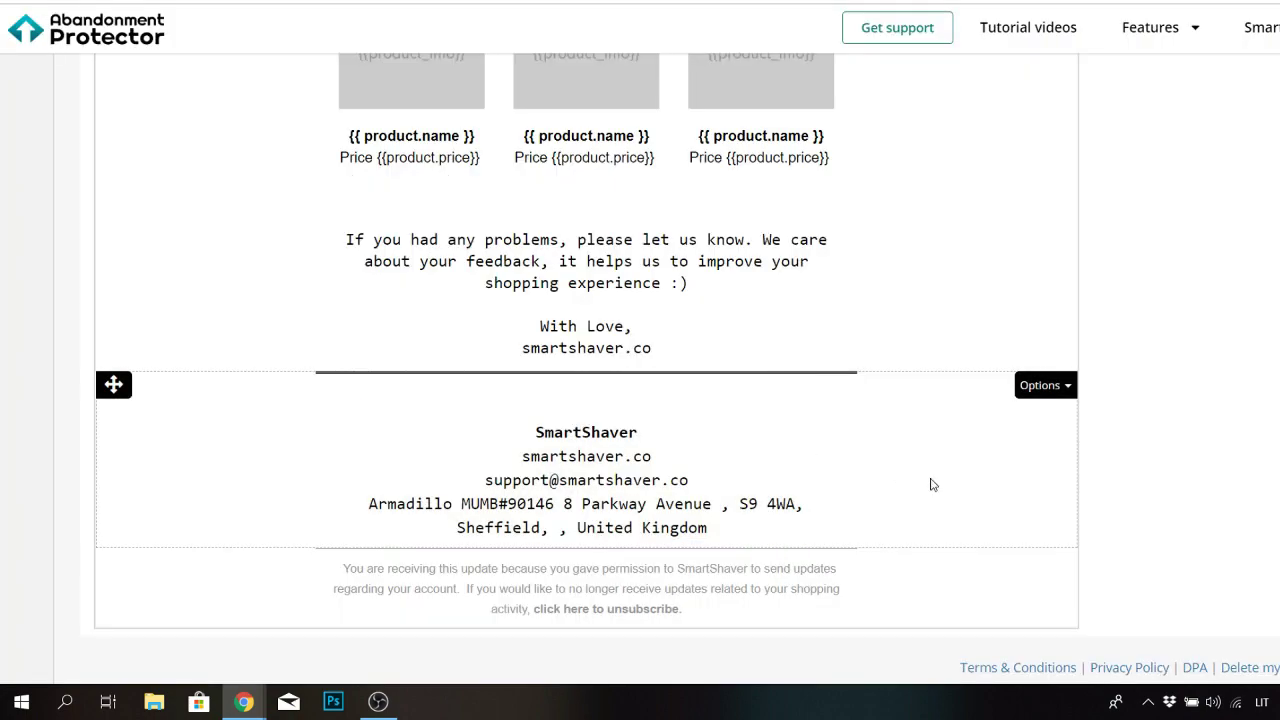
{"action": "scroll", "coordinate": [1212, 590], "scroll_direction": "up", "scroll_amount": 15}
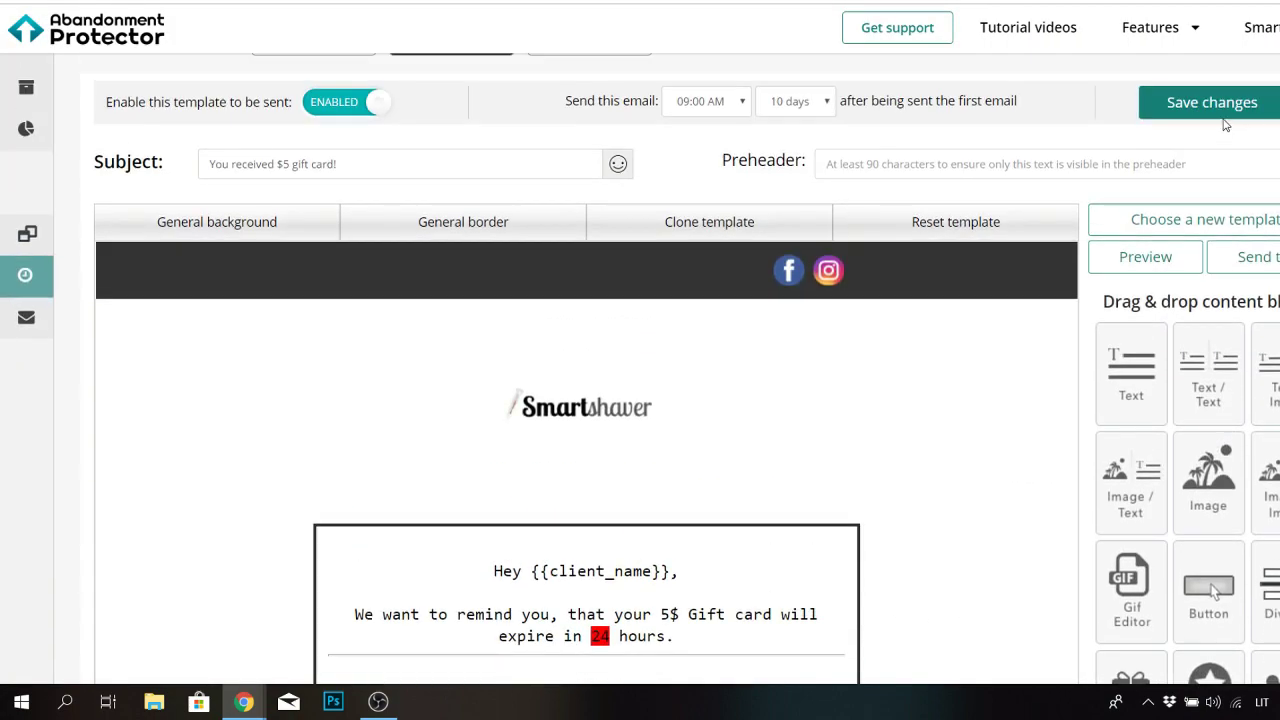
{"action": "left_click", "coordinate": [1222, 110]}
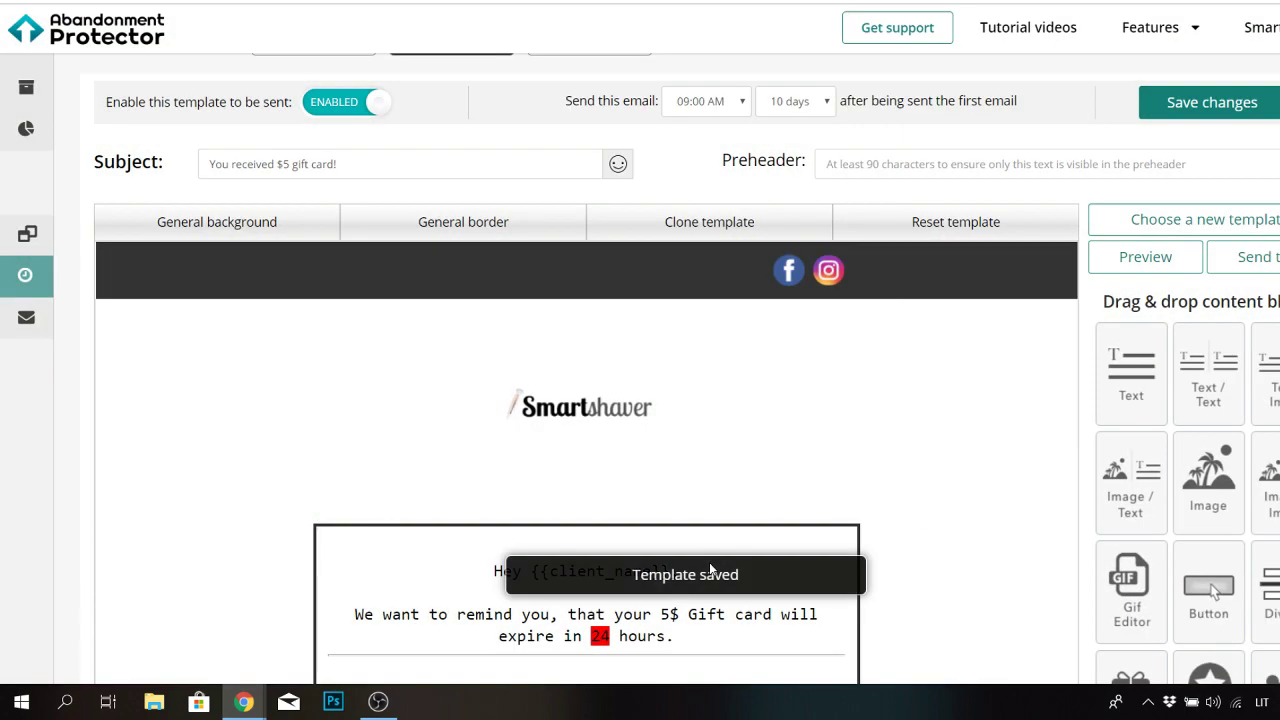
Open the third new-offers email and examine its expiry reminder, send timing, coupon, reasons to buy, products and footer
{"action": "scroll", "coordinate": [709, 562], "scroll_direction": "down", "scroll_amount": 1}
{"action": "scroll", "coordinate": [709, 562], "scroll_direction": "down", "scroll_amount": 1}
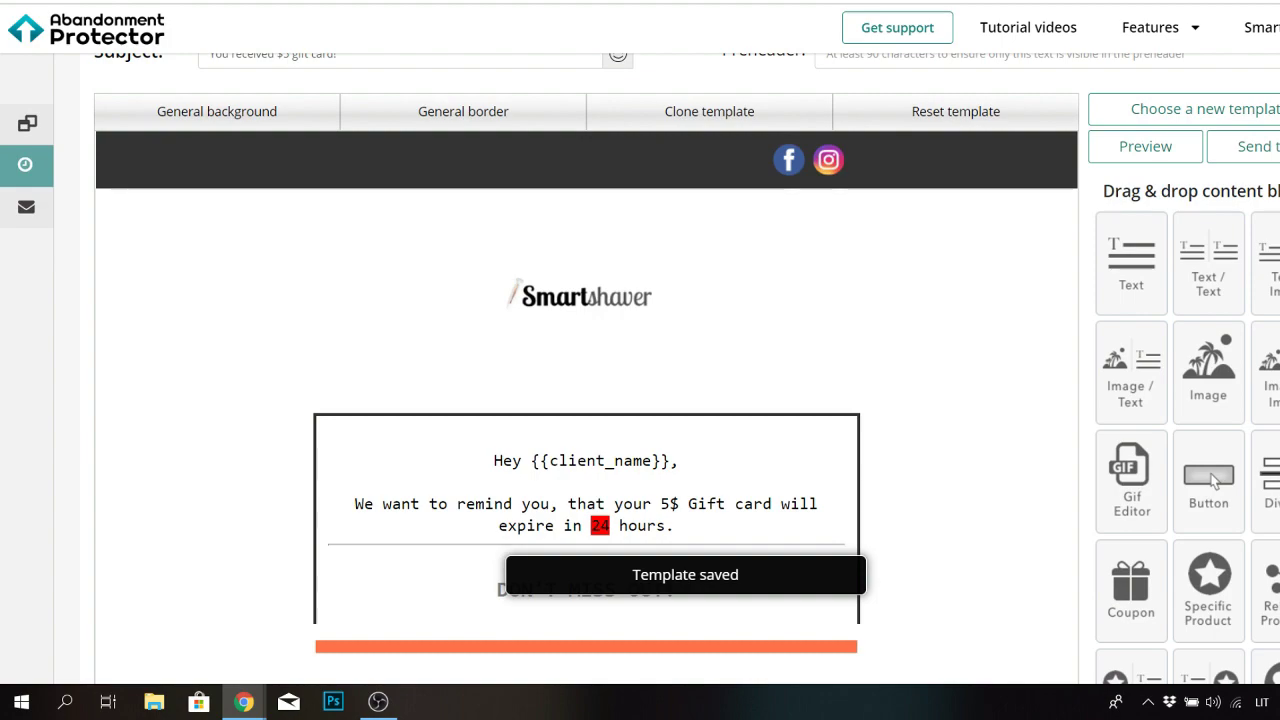
{"action": "scroll", "coordinate": [1212, 481], "scroll_direction": "up", "scroll_amount": 3}
{"action": "left_click", "coordinate": [590, 149]}
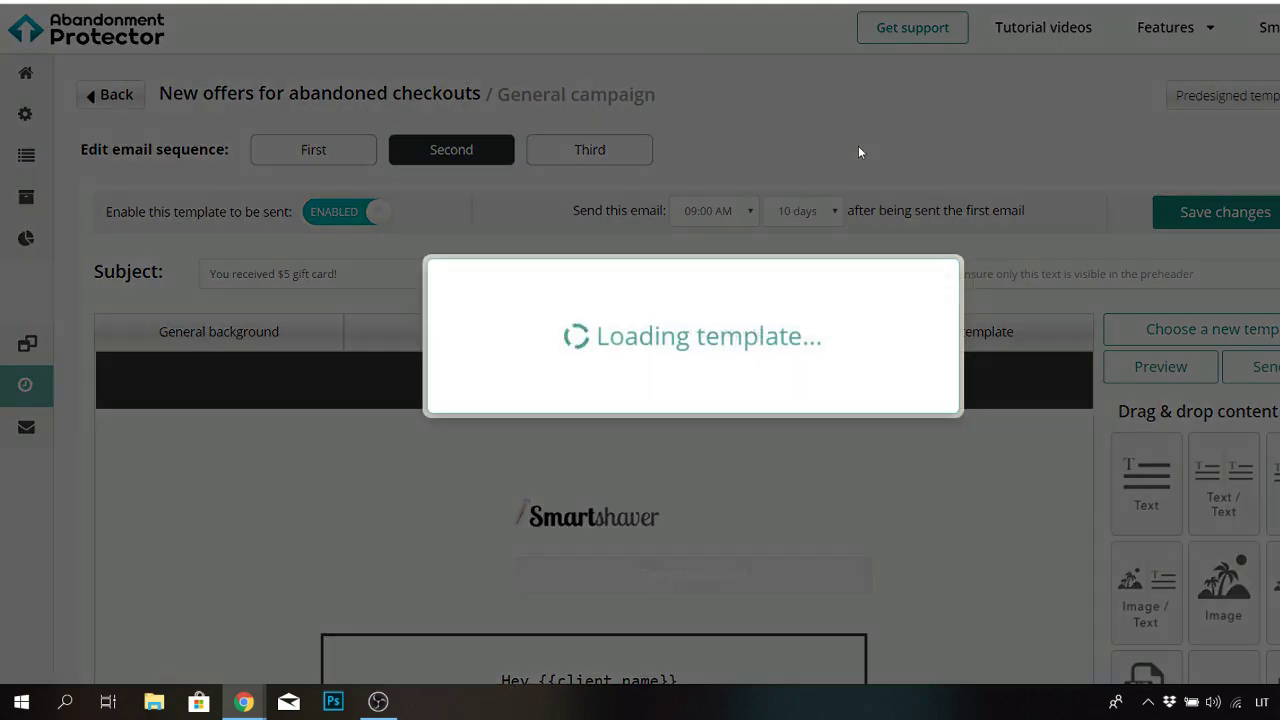
{"action": "scroll", "coordinate": [1213, 347], "scroll_direction": "down", "scroll_amount": 3}
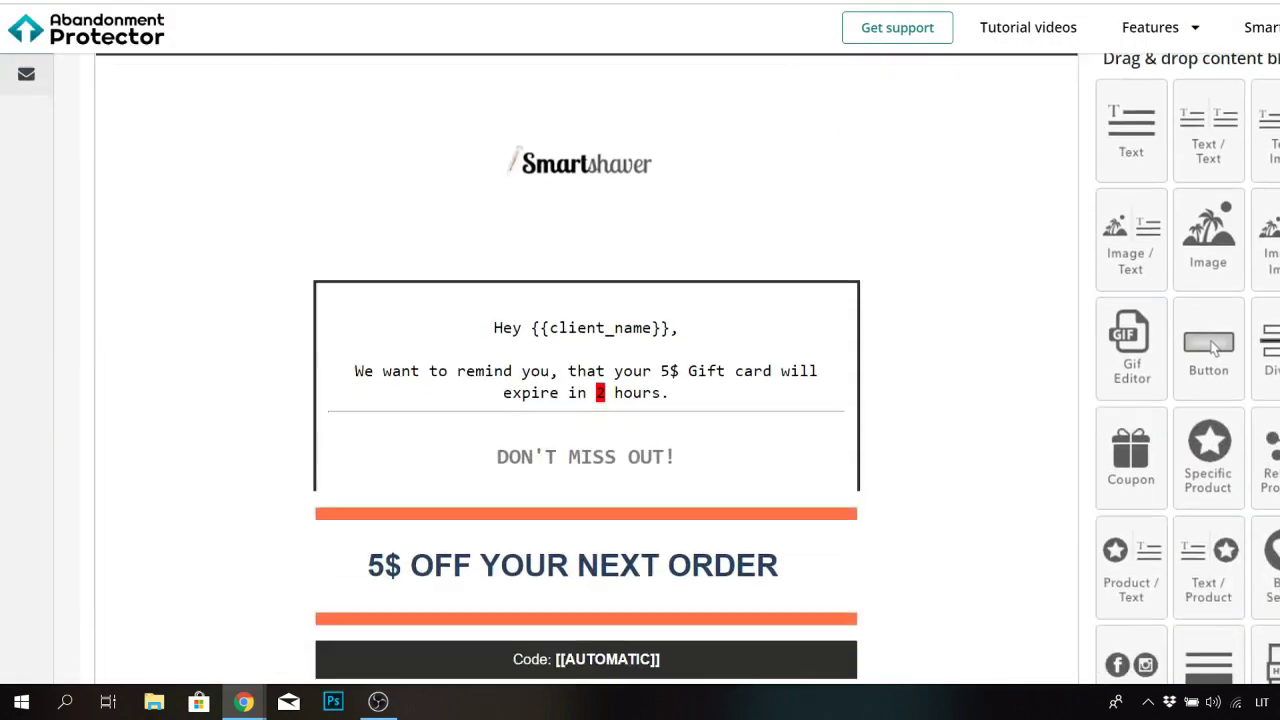
{"action": "scroll", "coordinate": [1213, 347], "scroll_direction": "down", "scroll_amount": 1}
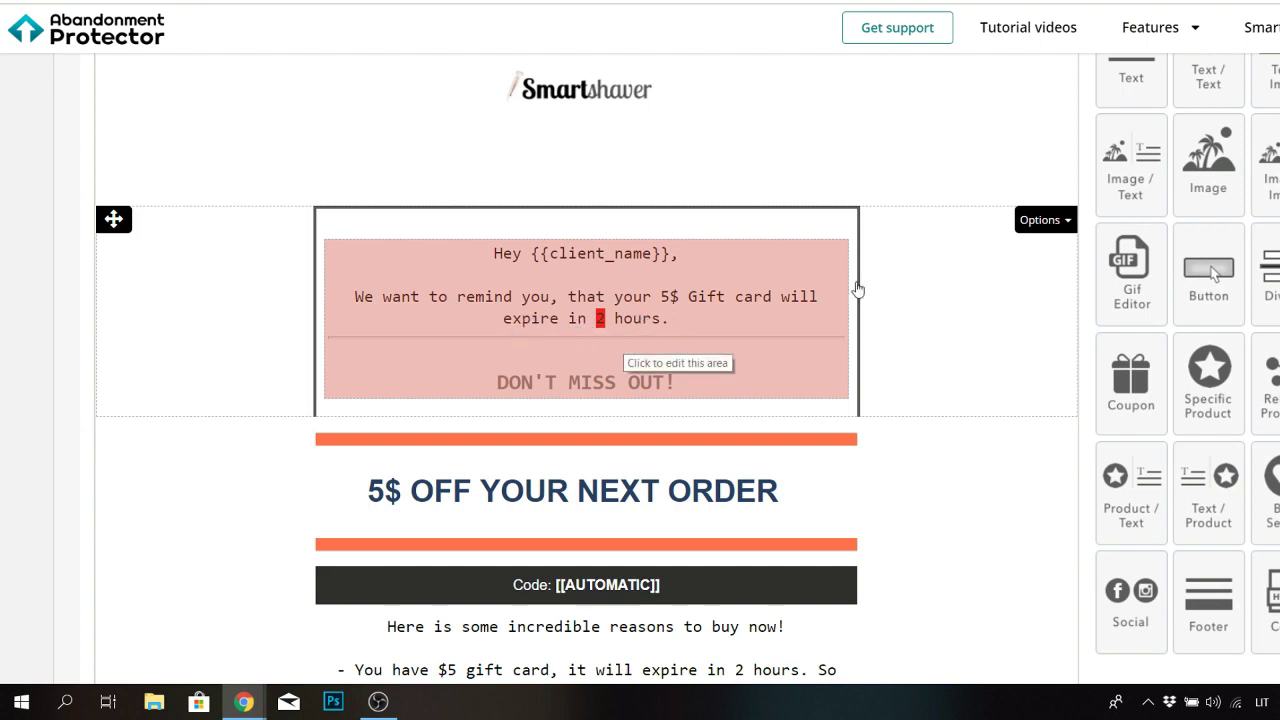
{"action": "scroll", "coordinate": [857, 289], "scroll_direction": "up", "scroll_amount": 3}
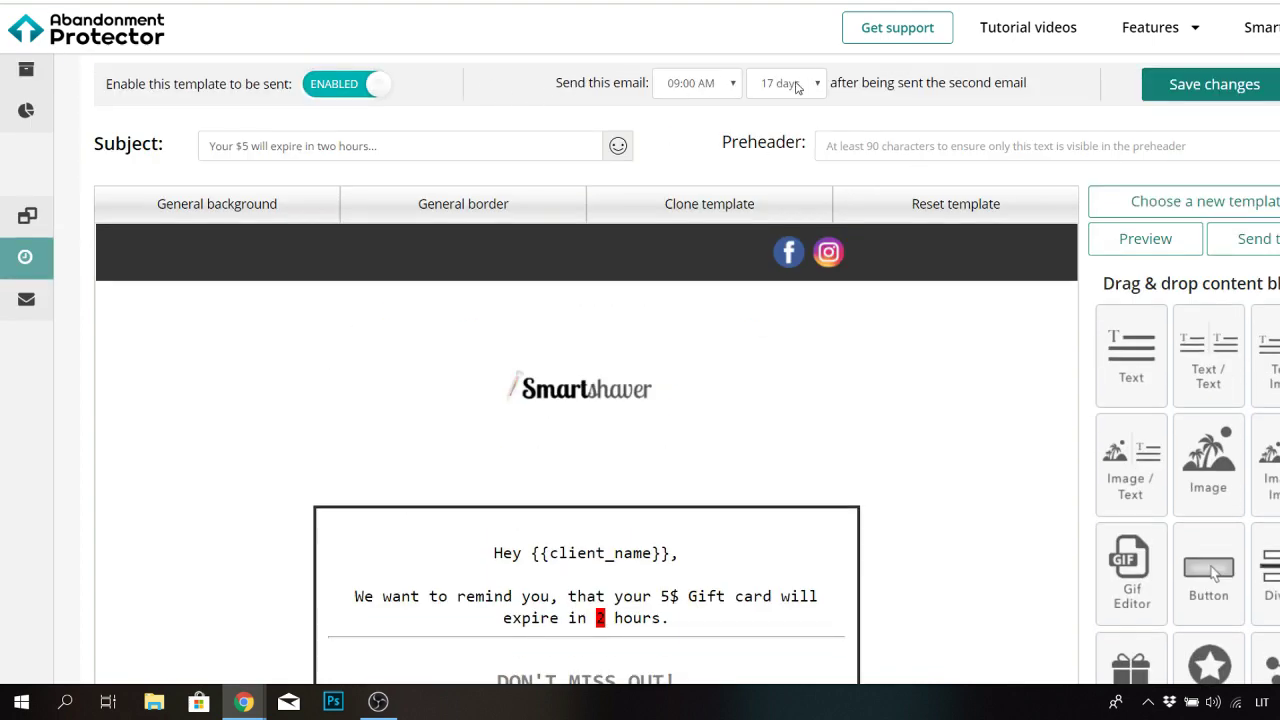
{"action": "scroll", "coordinate": [705, 266], "scroll_direction": "down", "scroll_amount": 4}
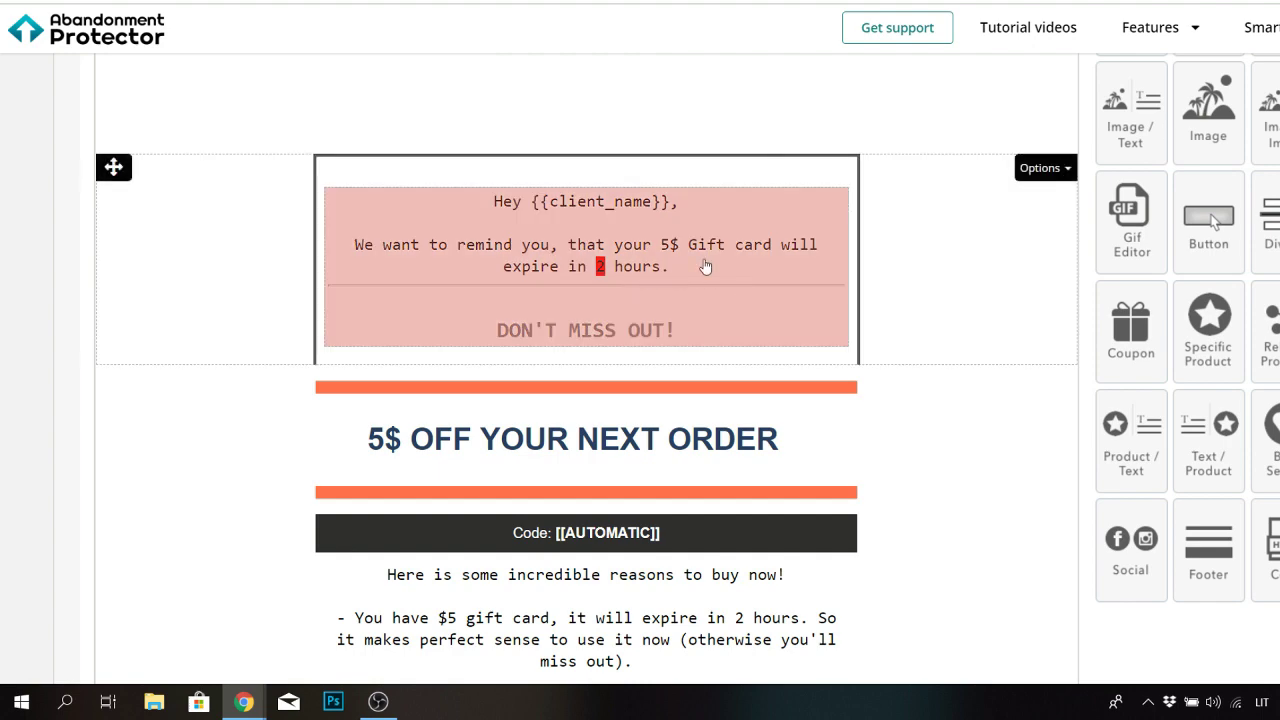
{"action": "scroll", "coordinate": [643, 535], "scroll_direction": "down", "scroll_amount": 6}
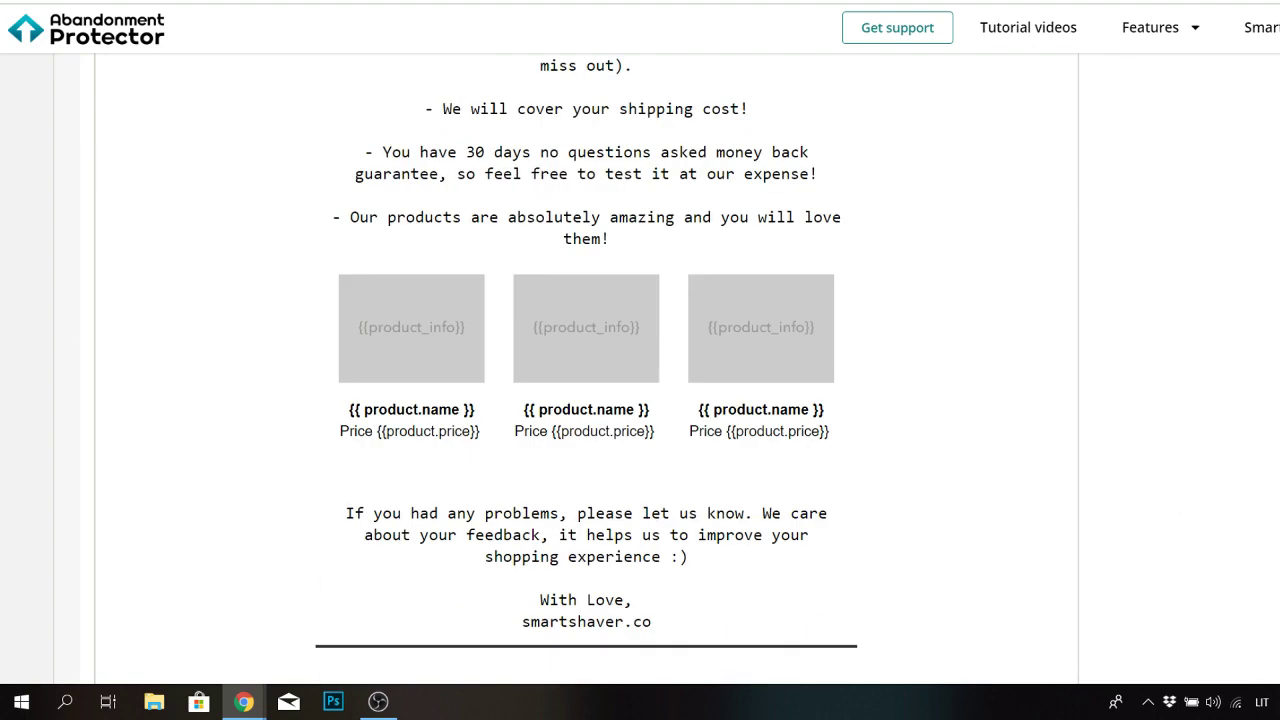
{"action": "scroll", "coordinate": [652, 497], "scroll_direction": "up", "scroll_amount": 1}
{"action": "scroll", "coordinate": [652, 497], "scroll_direction": "down", "scroll_amount": 3}
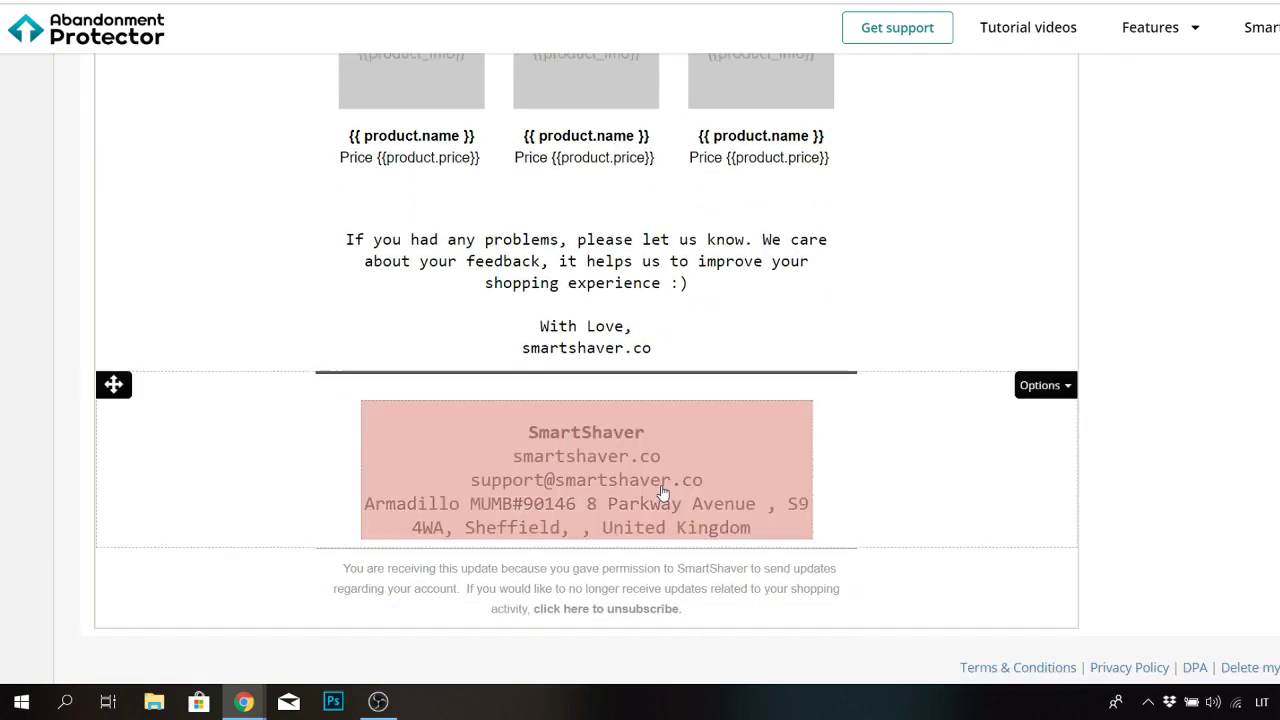
Restyle the third email's footer contact details in smaller black text and save the template
{"action": "left_click", "coordinate": [652, 497]}
{"action": "left_click_drag", "start_coordinate": [886, 412], "coordinate": [621, 336]}
{"action": "left_click", "coordinate": [455, 290]}
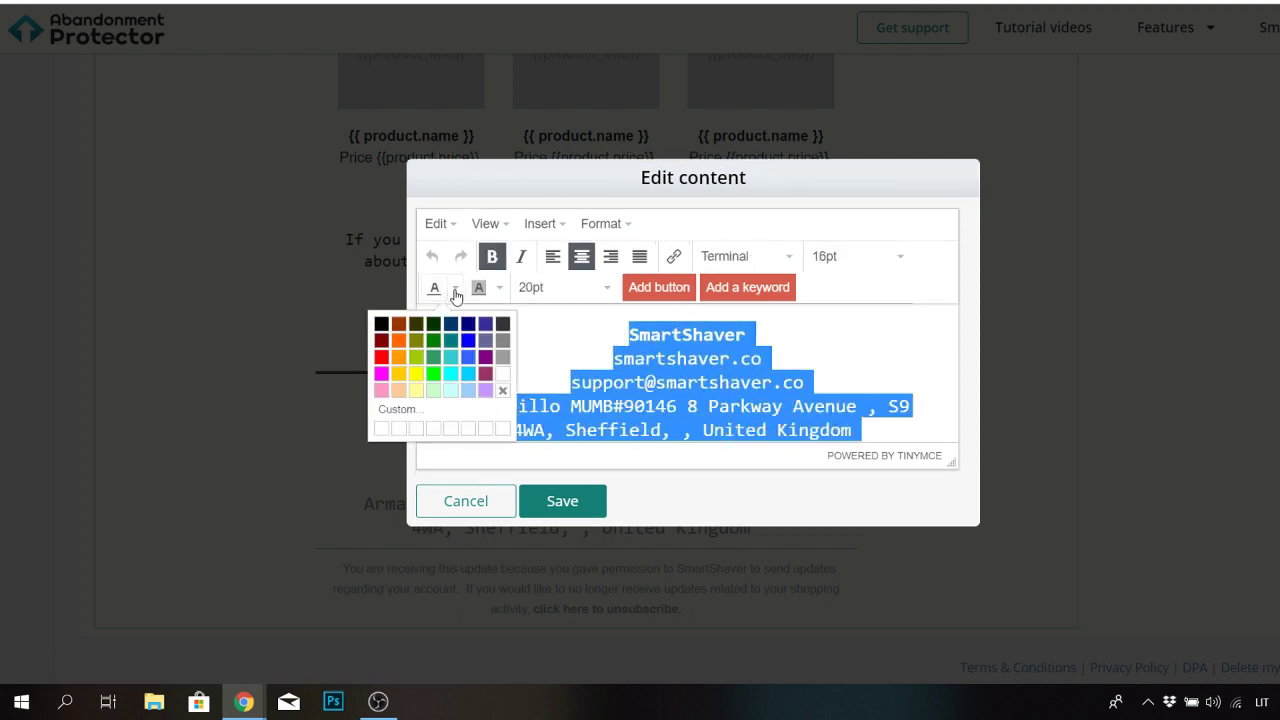
{"action": "left_click", "coordinate": [383, 326]}
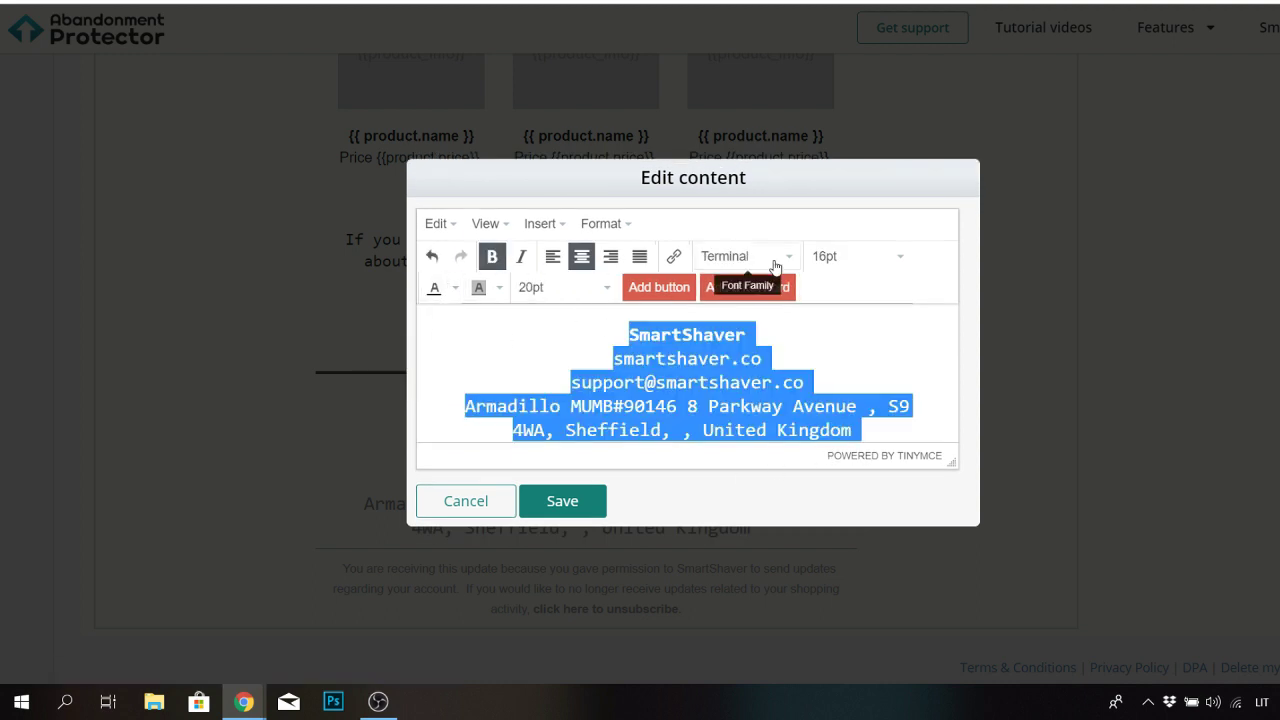
{"action": "left_click", "coordinate": [870, 262]}
{"action": "left_click", "coordinate": [855, 401]}
{"action": "left_click", "coordinate": [590, 500]}
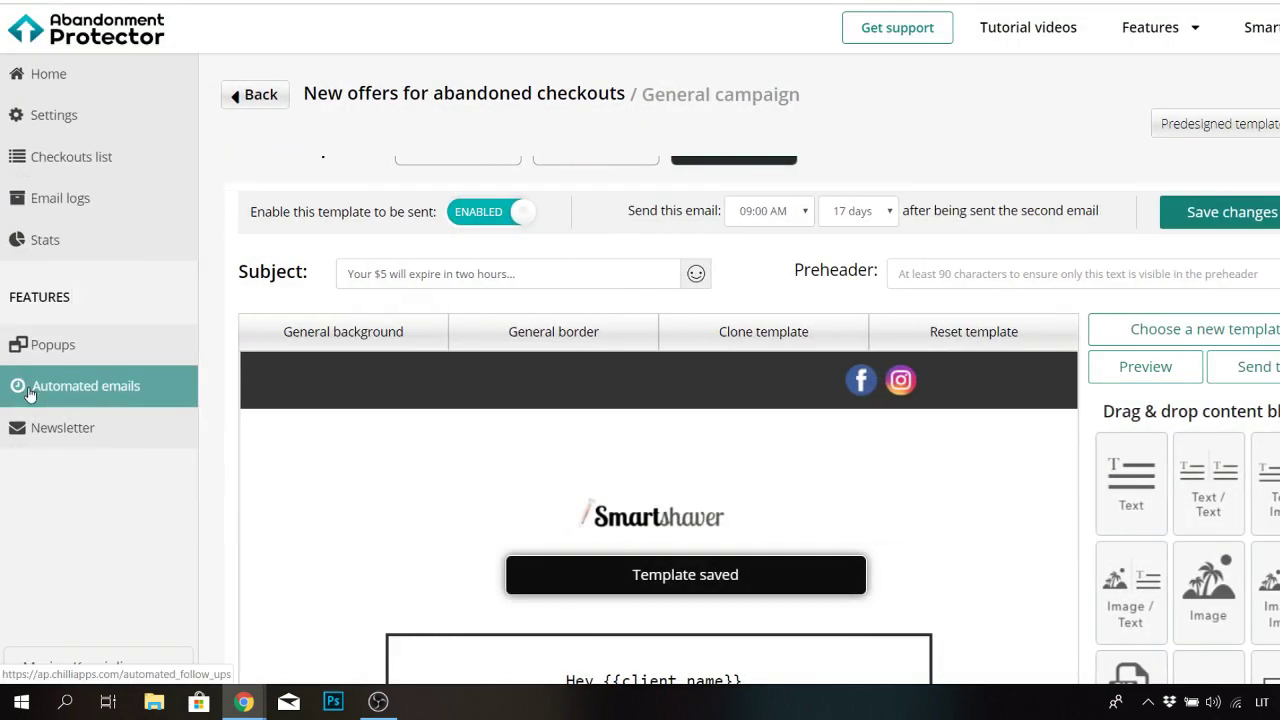
Open the Thank you email flow from the automated emails and edit its general campaign's email template
{"action": "left_click", "coordinate": [90, 388]}
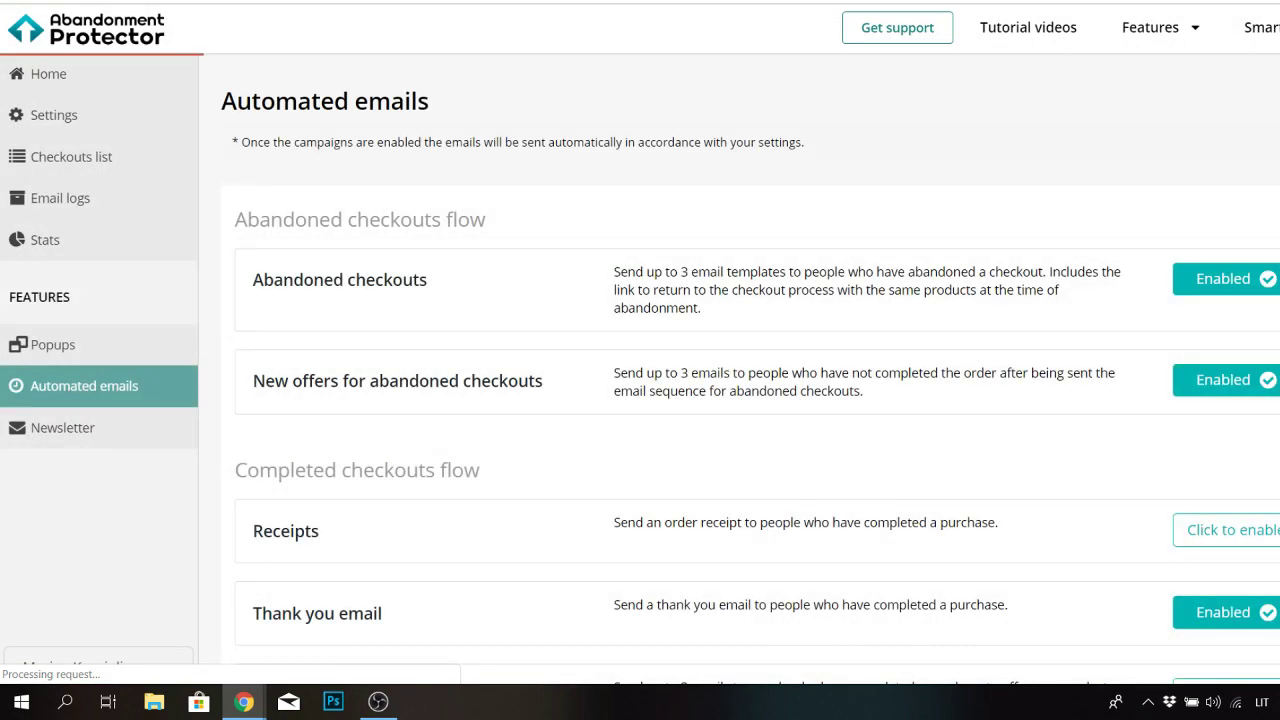
{"action": "scroll", "coordinate": [752, 428], "scroll_direction": "down", "scroll_amount": 1}
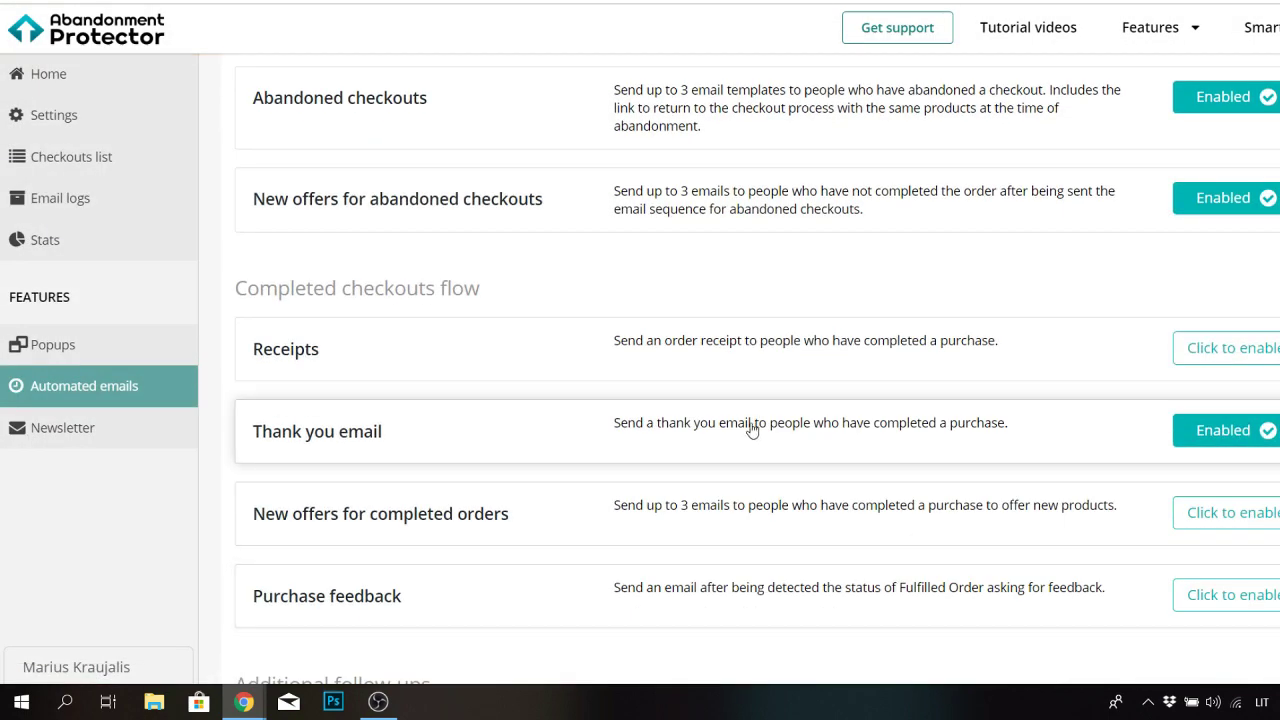
{"action": "left_click", "coordinate": [799, 443]}
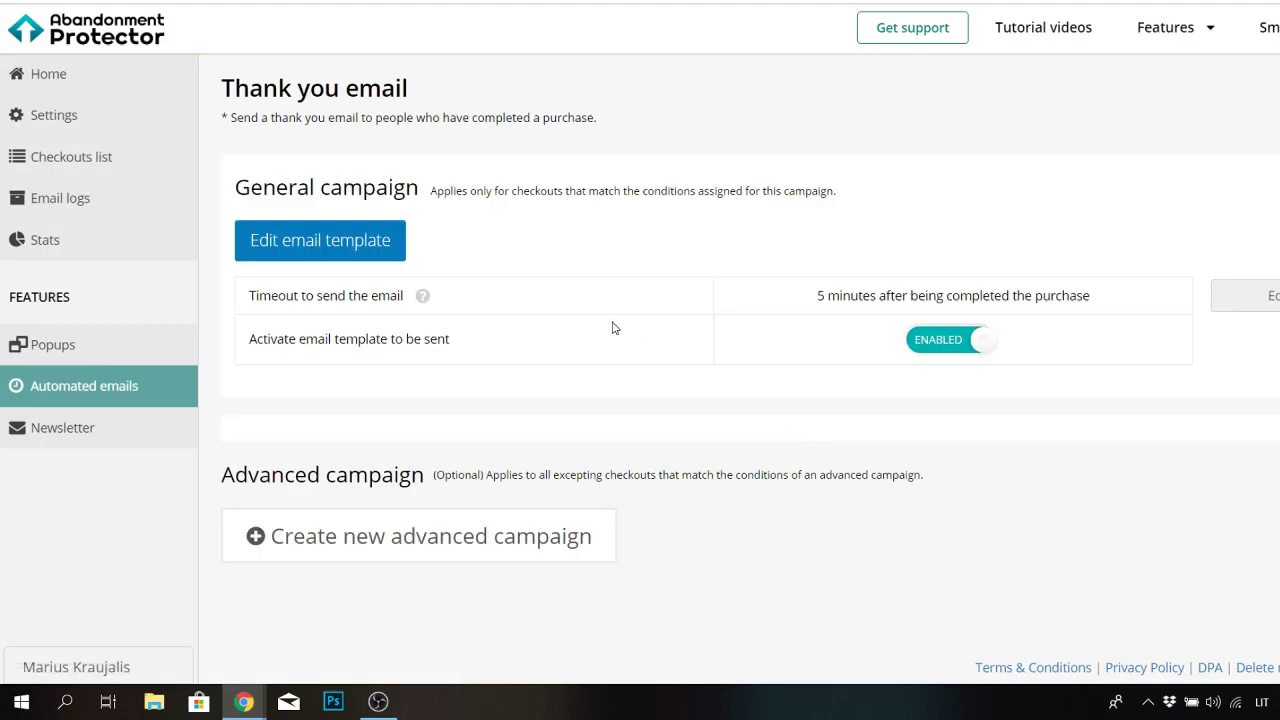
{"action": "left_click", "coordinate": [370, 242]}
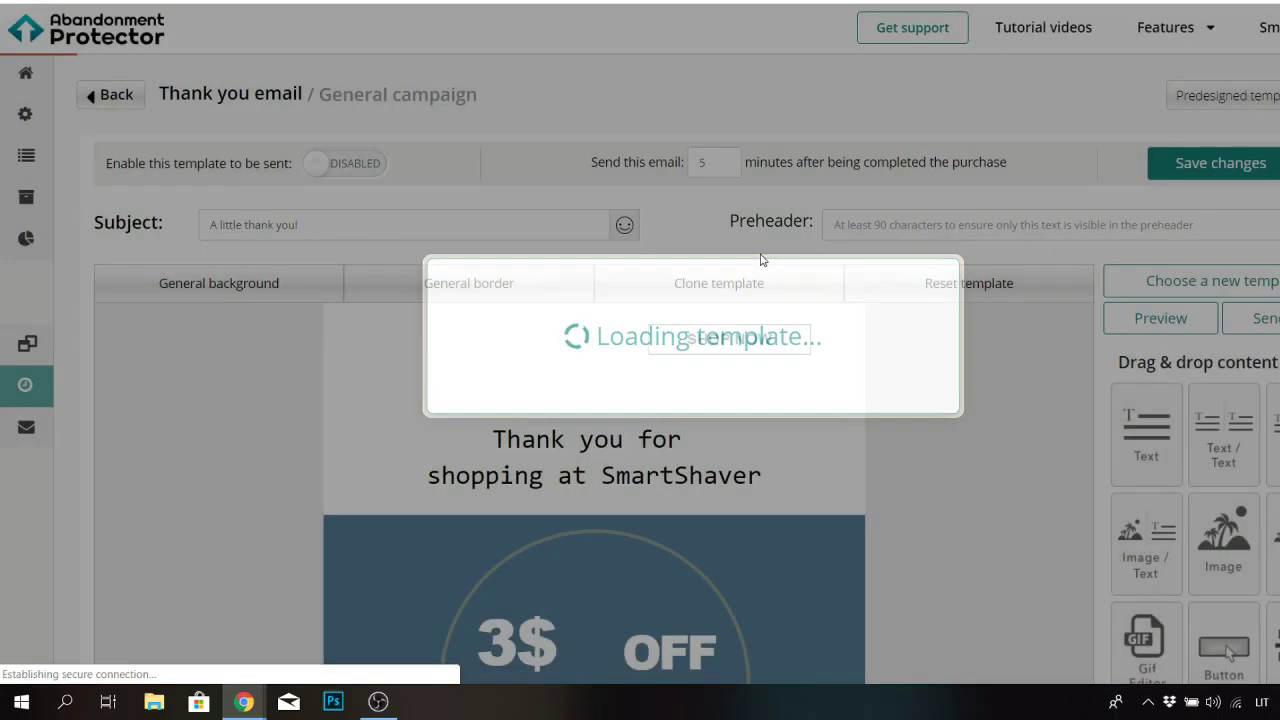
Examine the thank-you email from its heading and next-order coupon through the ordered products and help contact to the footer
{"action": "scroll", "coordinate": [1026, 302], "scroll_direction": "down", "scroll_amount": 3}
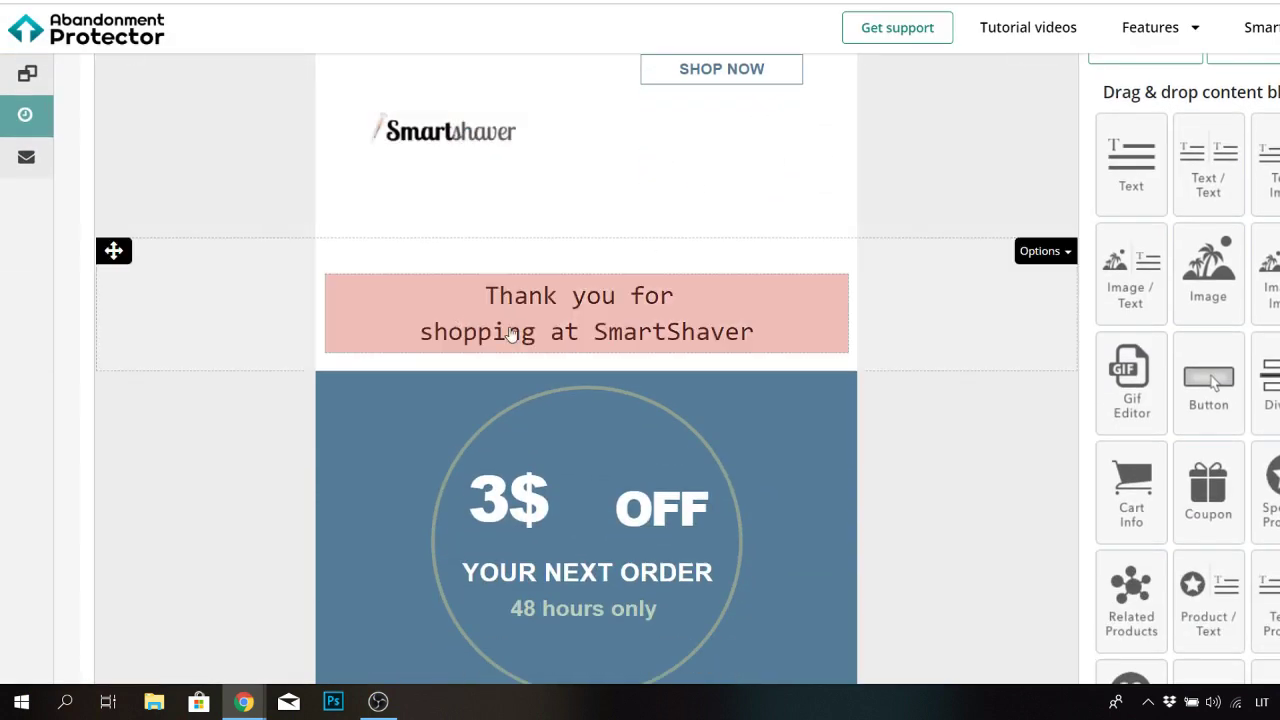
{"action": "scroll", "coordinate": [1213, 383], "scroll_direction": "down", "scroll_amount": 4}
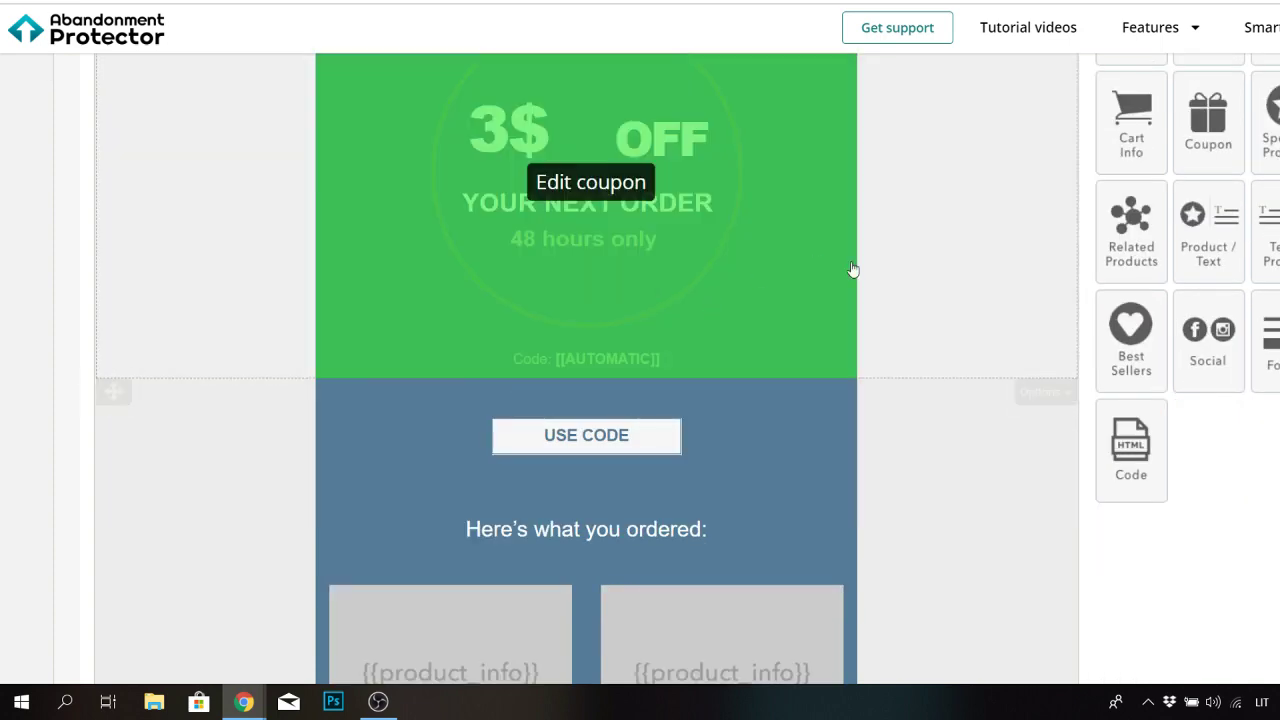
{"action": "scroll", "coordinate": [1200, 300], "scroll_direction": "up", "scroll_amount": 3}
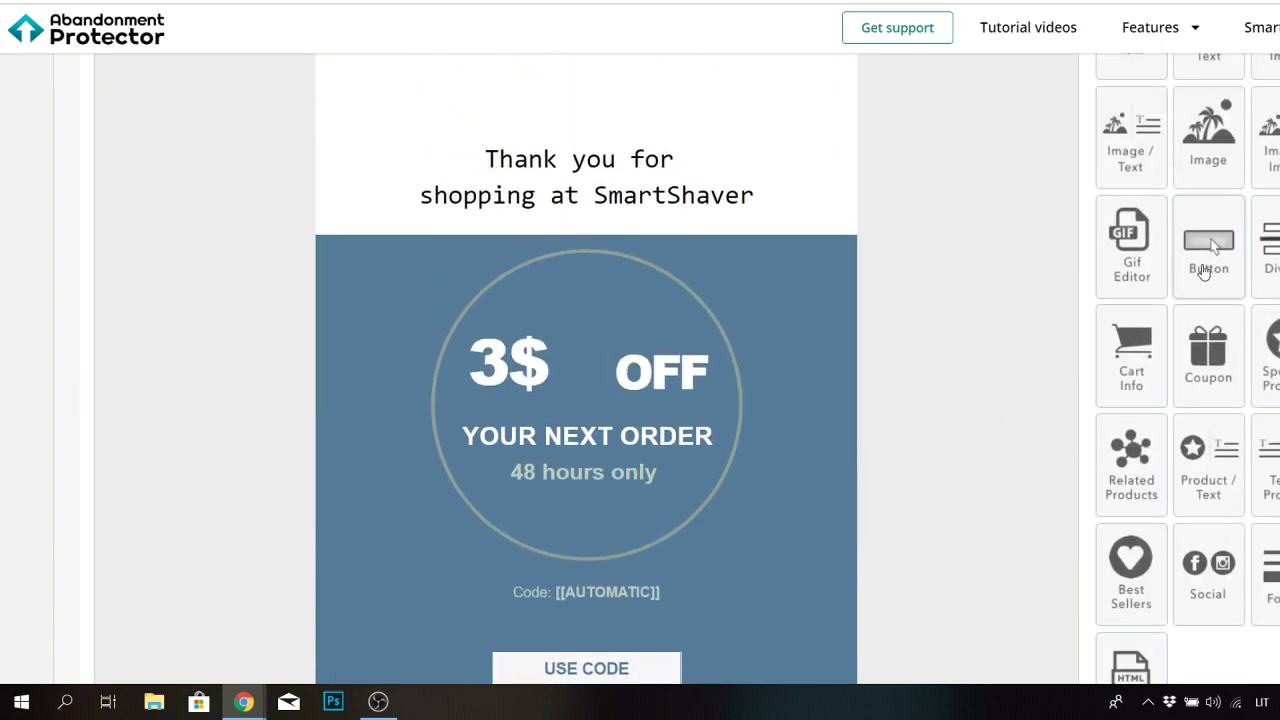
{"action": "left_click_drag", "start_coordinate": [1203, 260], "coordinate": [746, 179]}
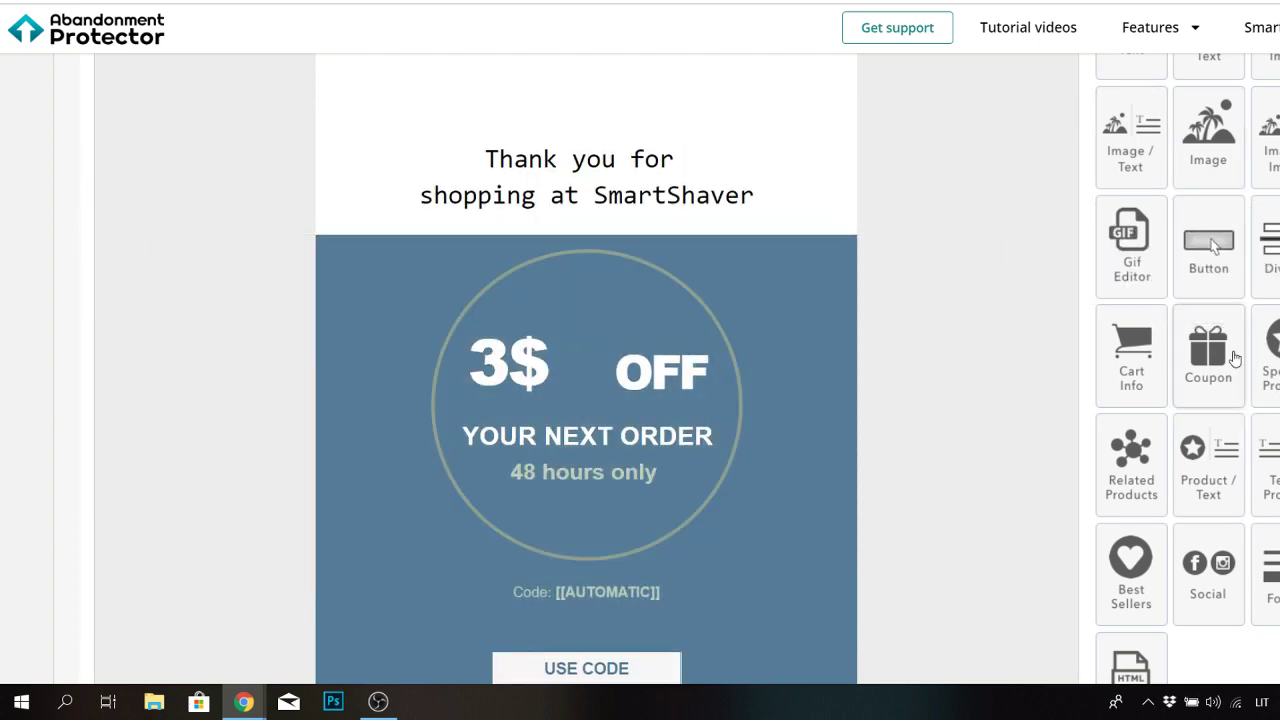
{"action": "left_click_drag", "start_coordinate": [1235, 358], "coordinate": [1171, 323]}
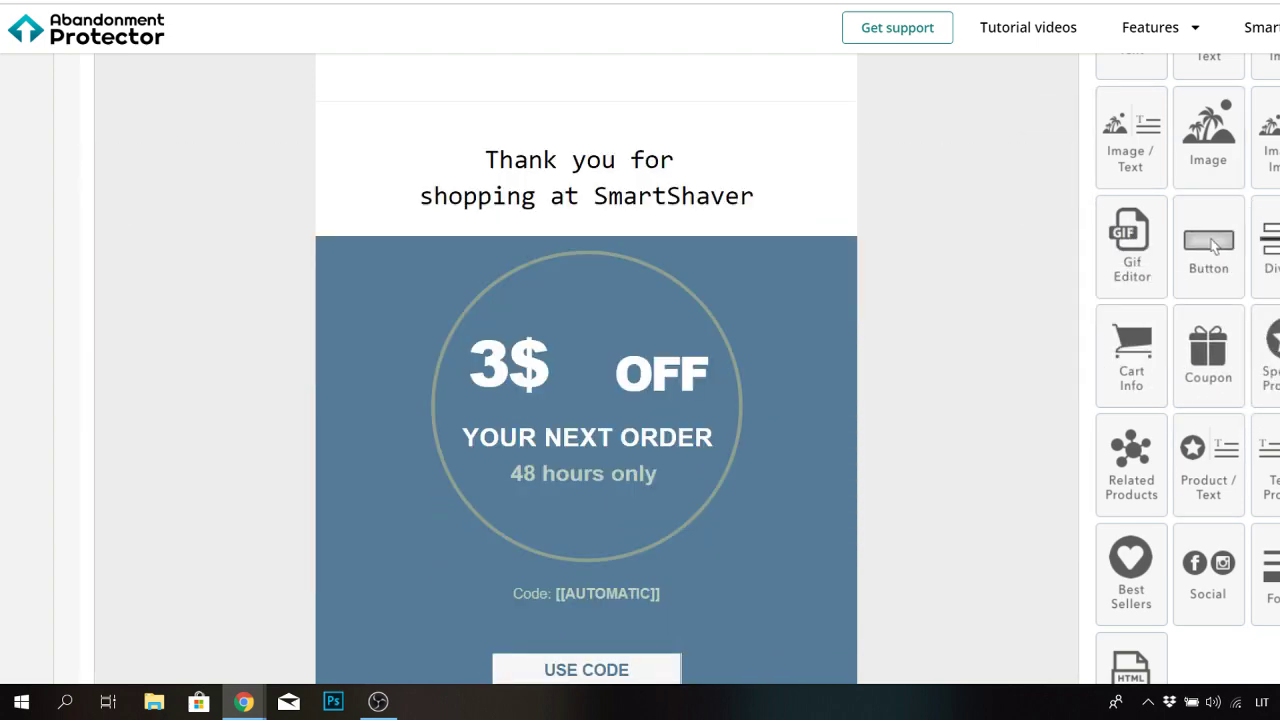
{"action": "scroll", "coordinate": [586, 400], "scroll_direction": "down", "scroll_amount": 9}
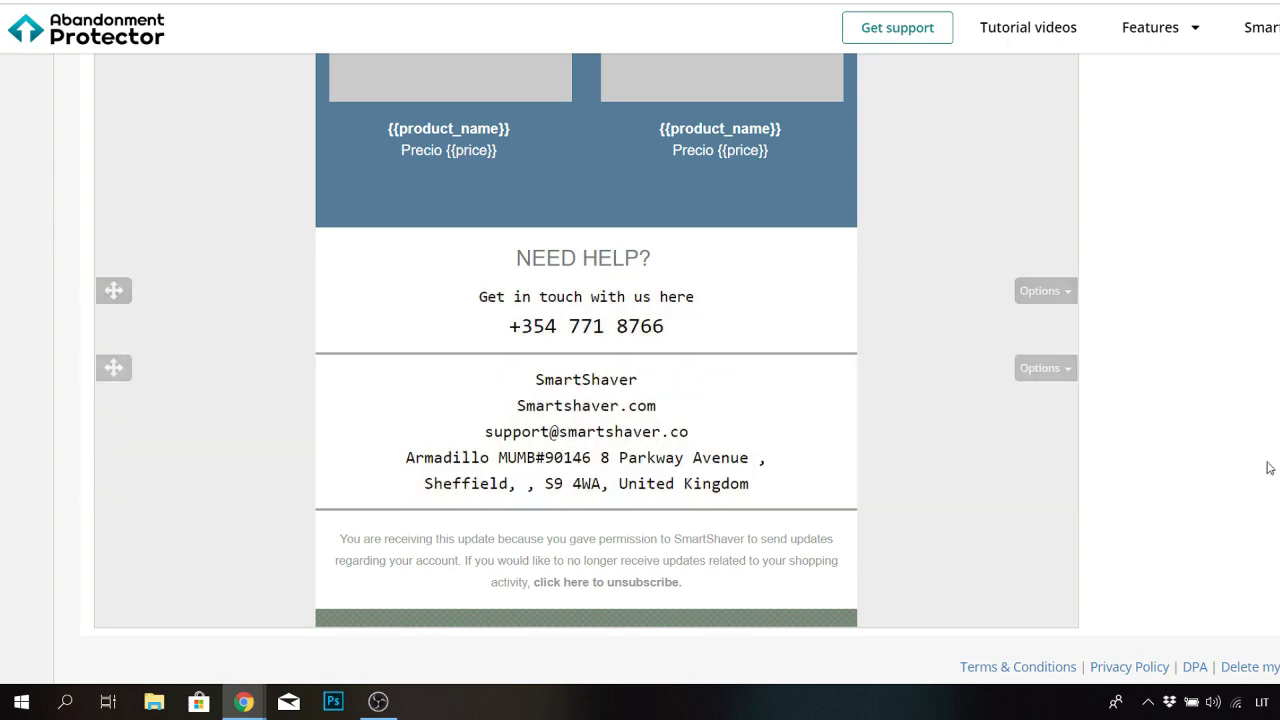
{"action": "scroll", "coordinate": [1270, 468], "scroll_direction": "up", "scroll_amount": 10}
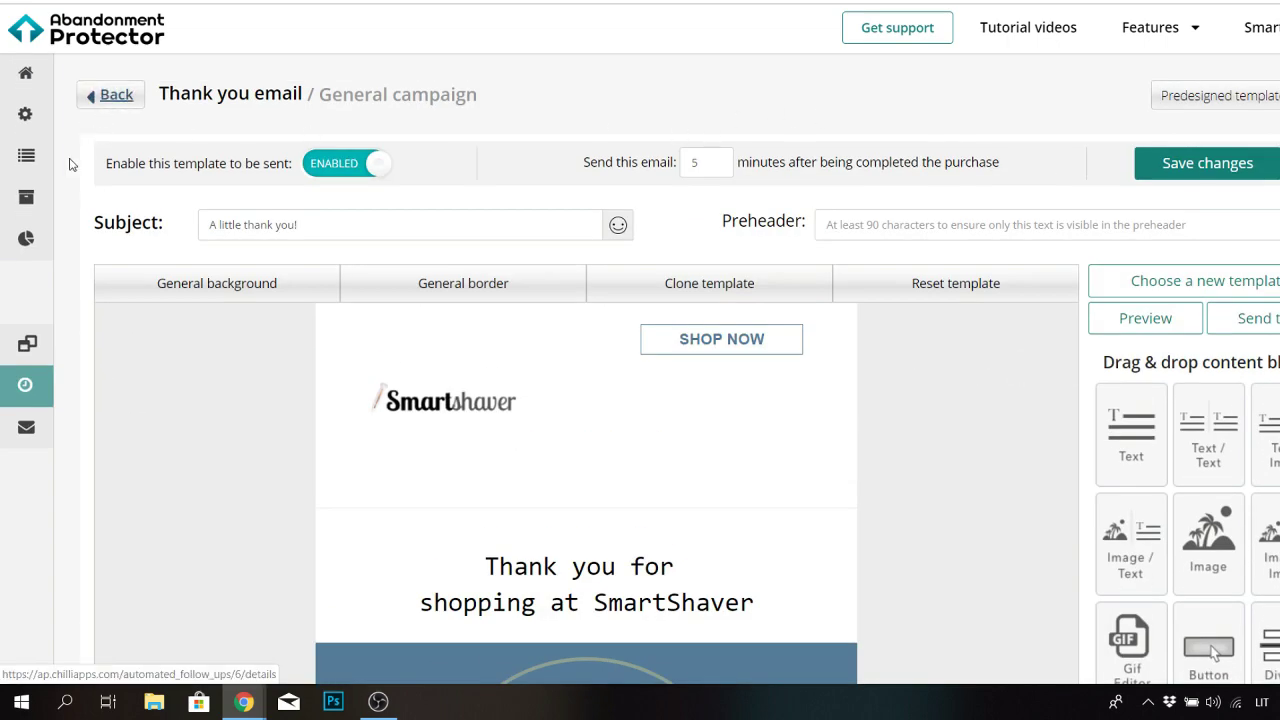
Open the general settings and review the store's dashboard details and email sender details
{"action": "mouse_move", "coordinate": [46, 123]}
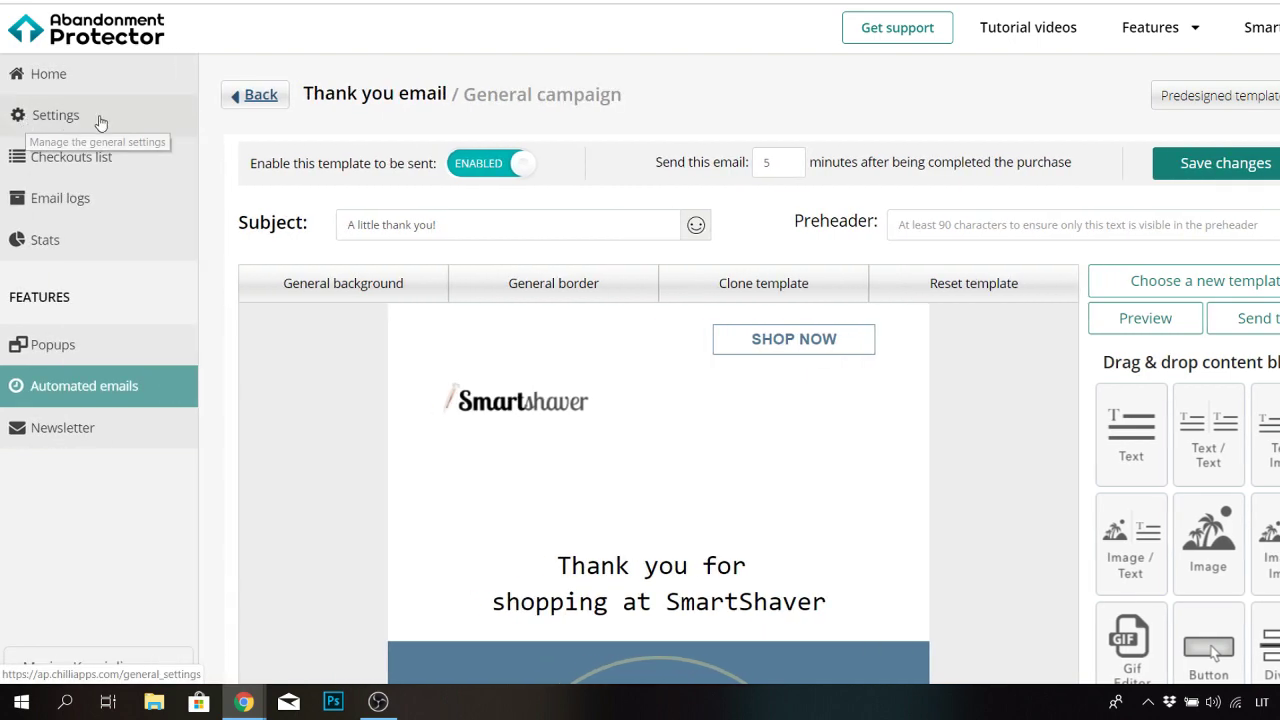
{"action": "left_click", "coordinate": [99, 121]}
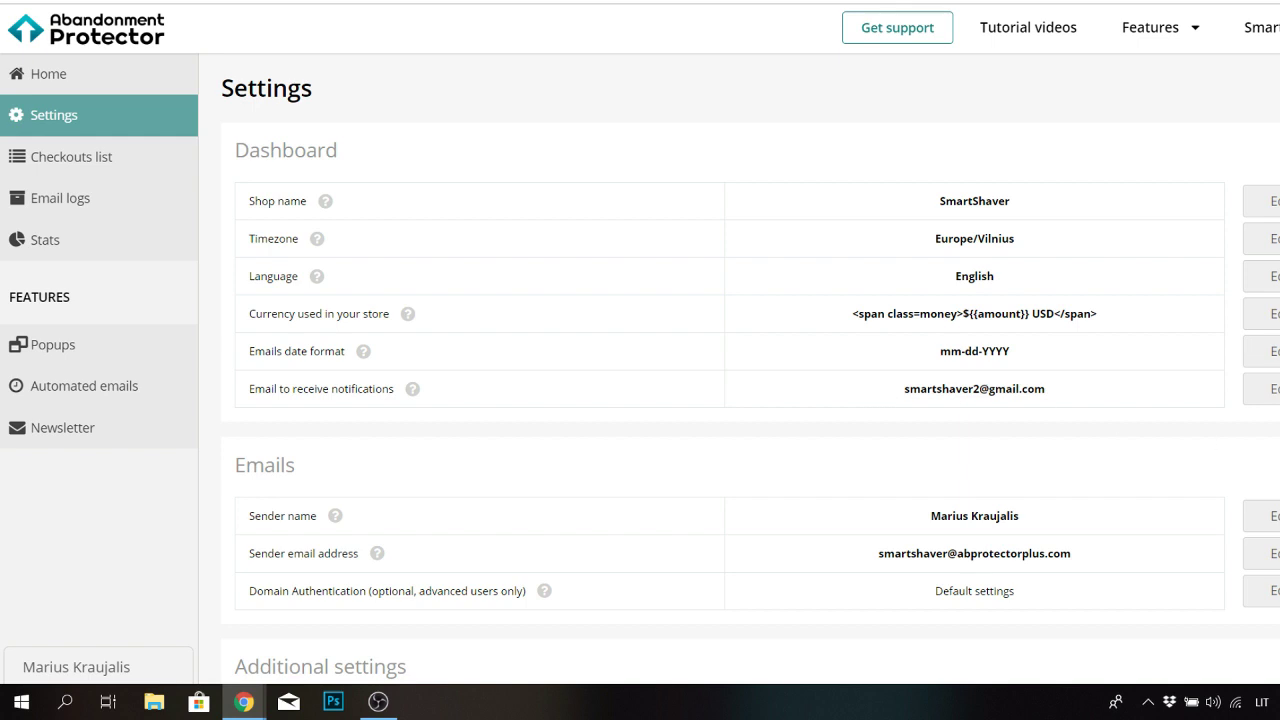
{"action": "scroll", "coordinate": [1235, 370], "scroll_direction": "down", "scroll_amount": 1}
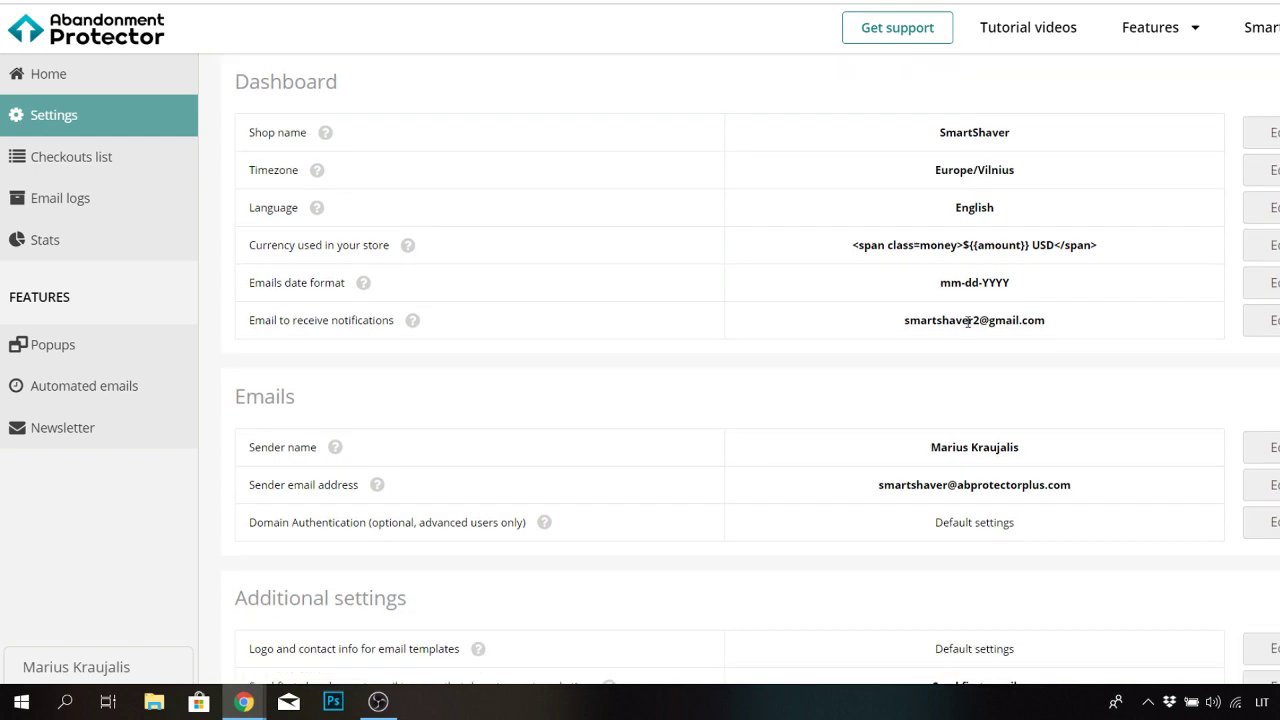
{"action": "scroll", "coordinate": [751, 372], "scroll_direction": "down", "scroll_amount": 1}
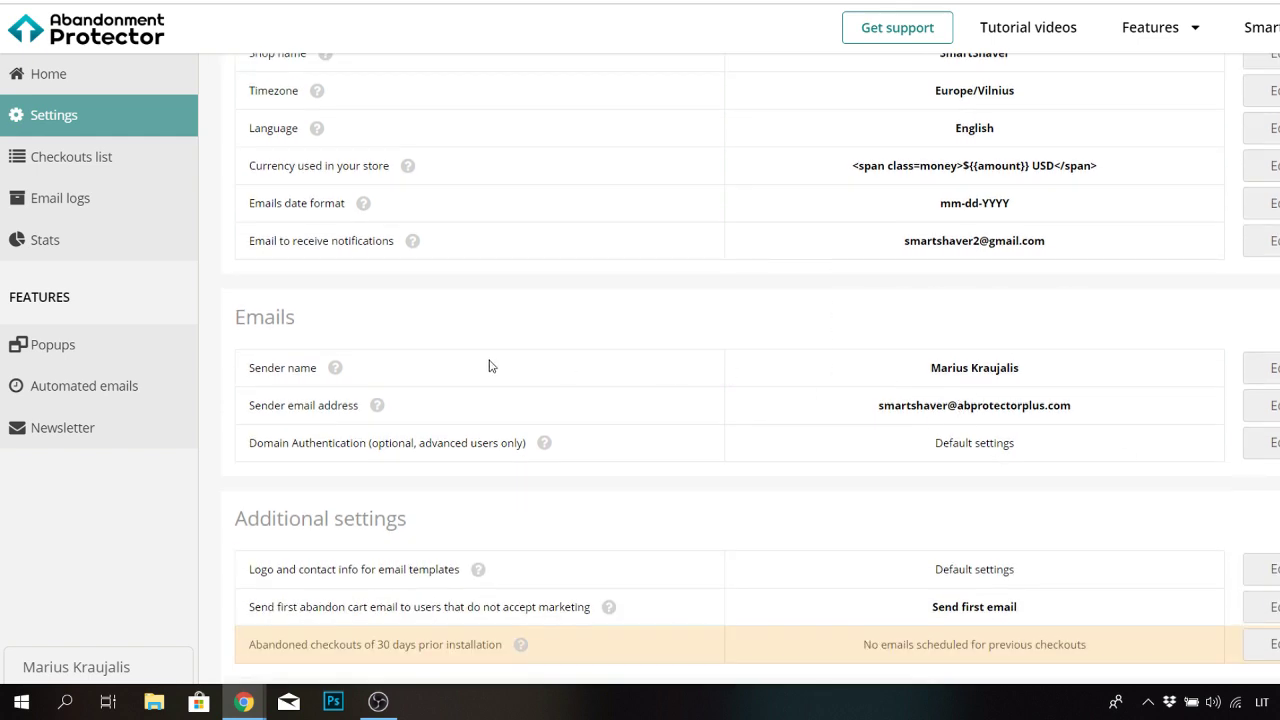
Set the emails' sender name to a first name followed by "from SmartShaver" and save it
{"action": "left_click", "coordinate": [984, 366]}
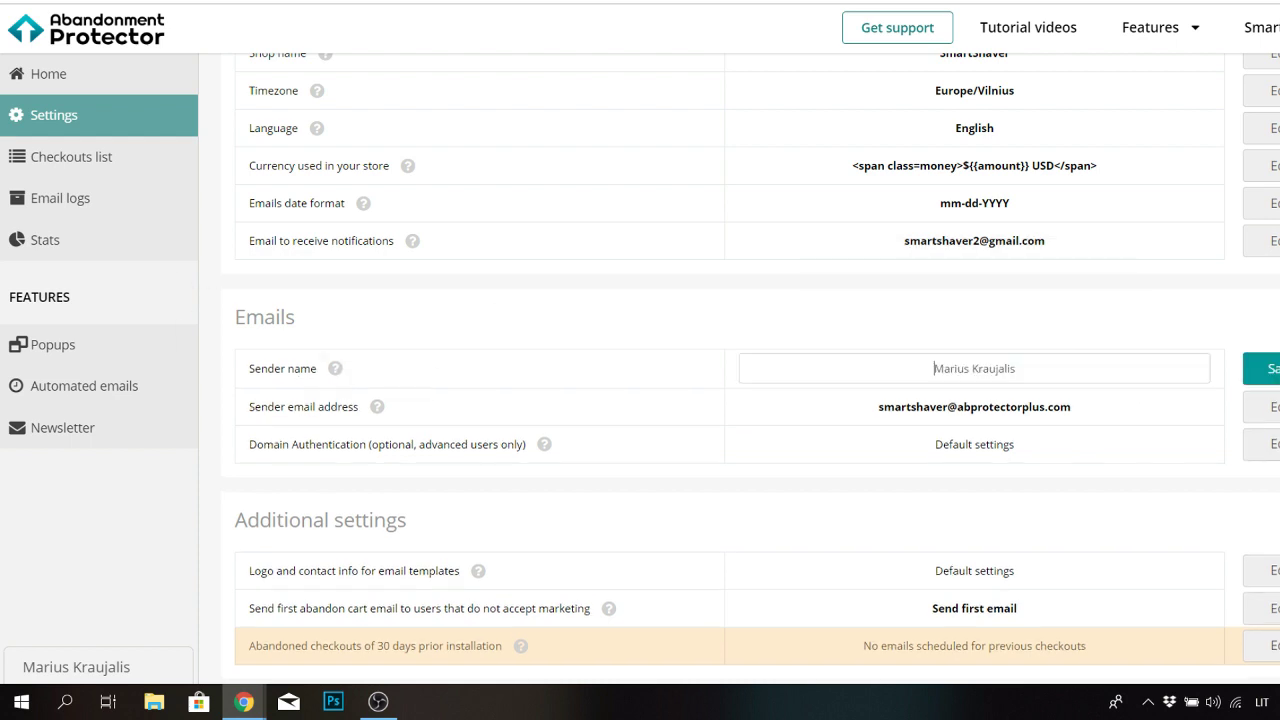
{"action": "left_click_drag", "start_coordinate": [1038, 366], "coordinate": [866, 372]}
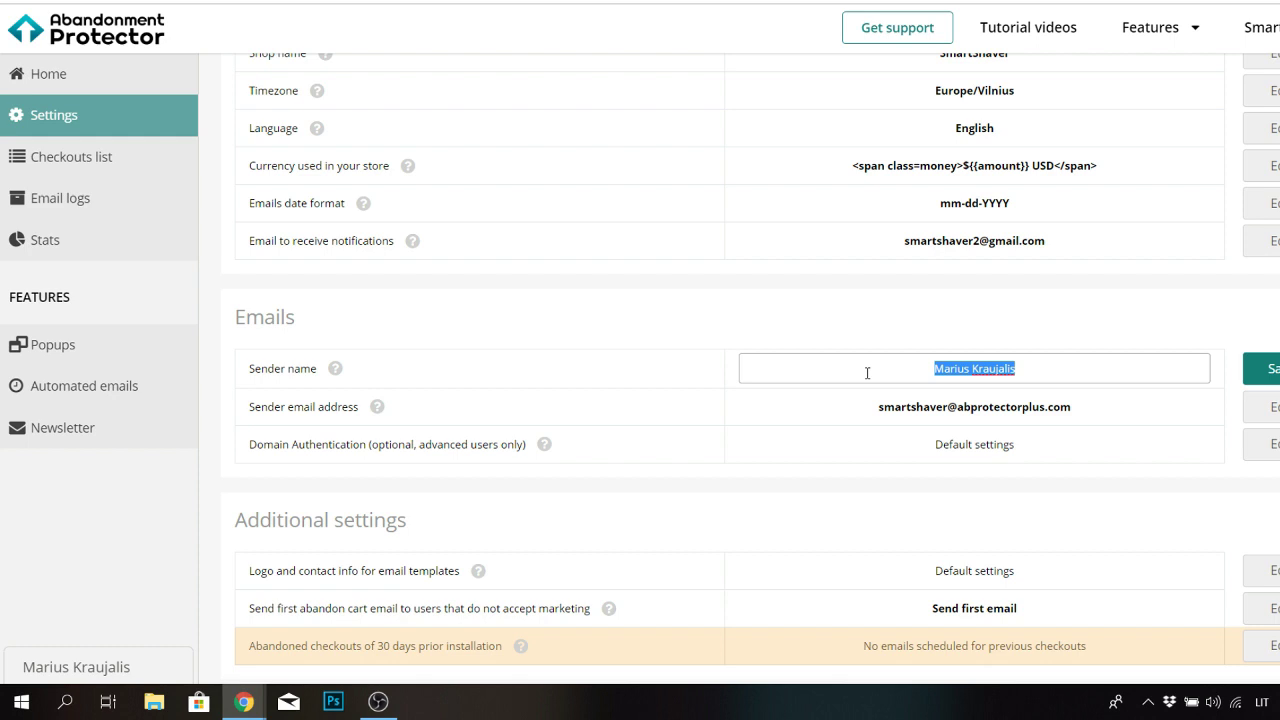
{"action": "type", "text": "Sandra"}
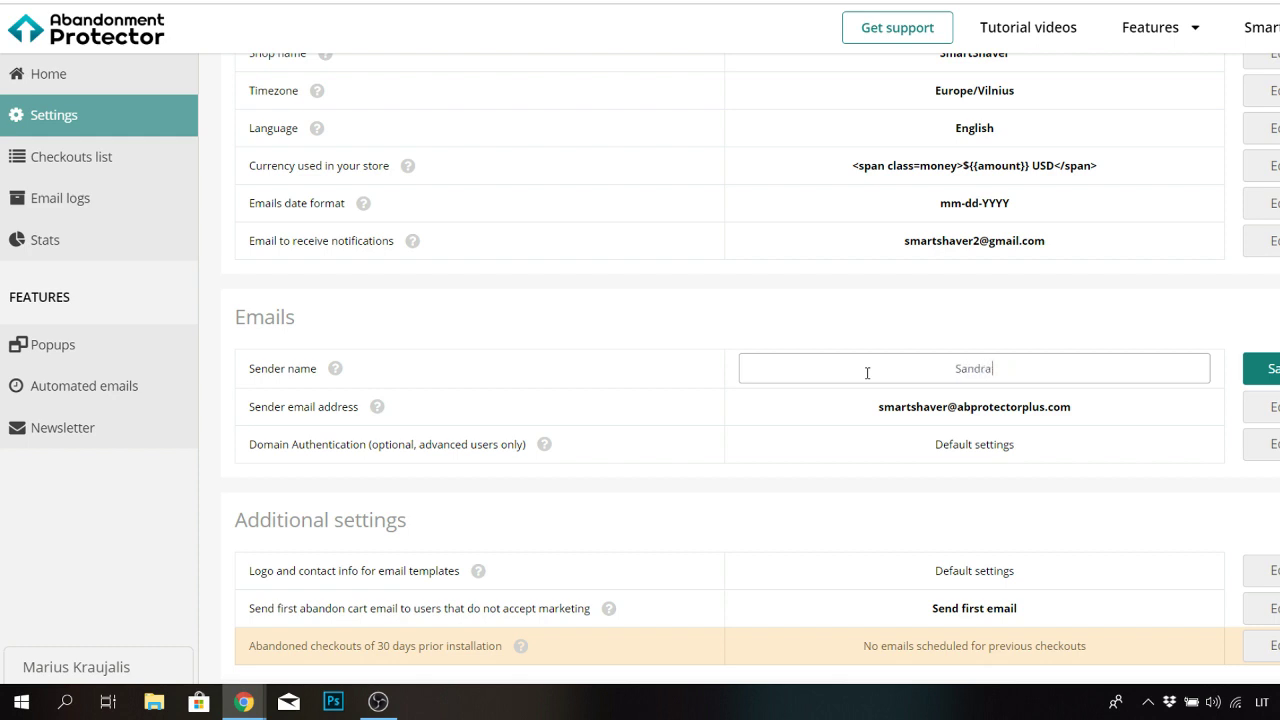
{"action": "type", "text": "from SmartShaver"}
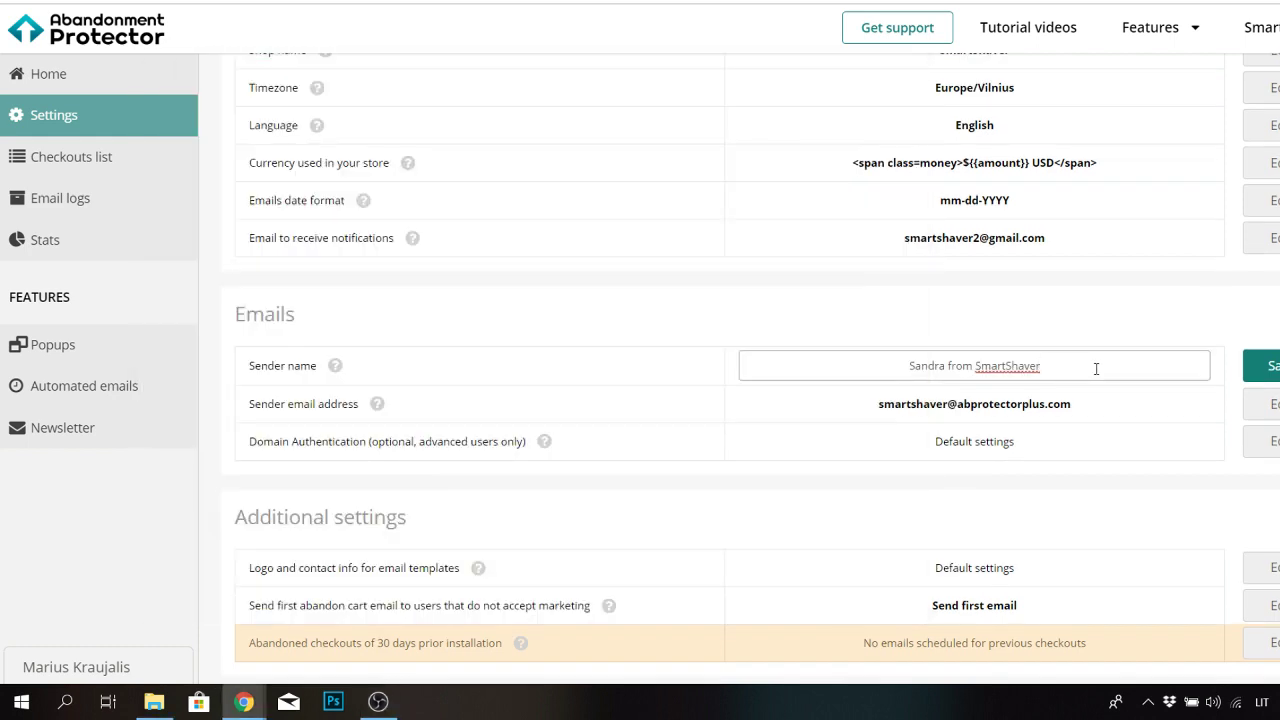
{"action": "left_click_drag", "start_coordinate": [1096, 367], "coordinate": [902, 365]}
{"action": "left_click", "coordinate": [1166, 371]}
{"action": "key", "text": "Return"}
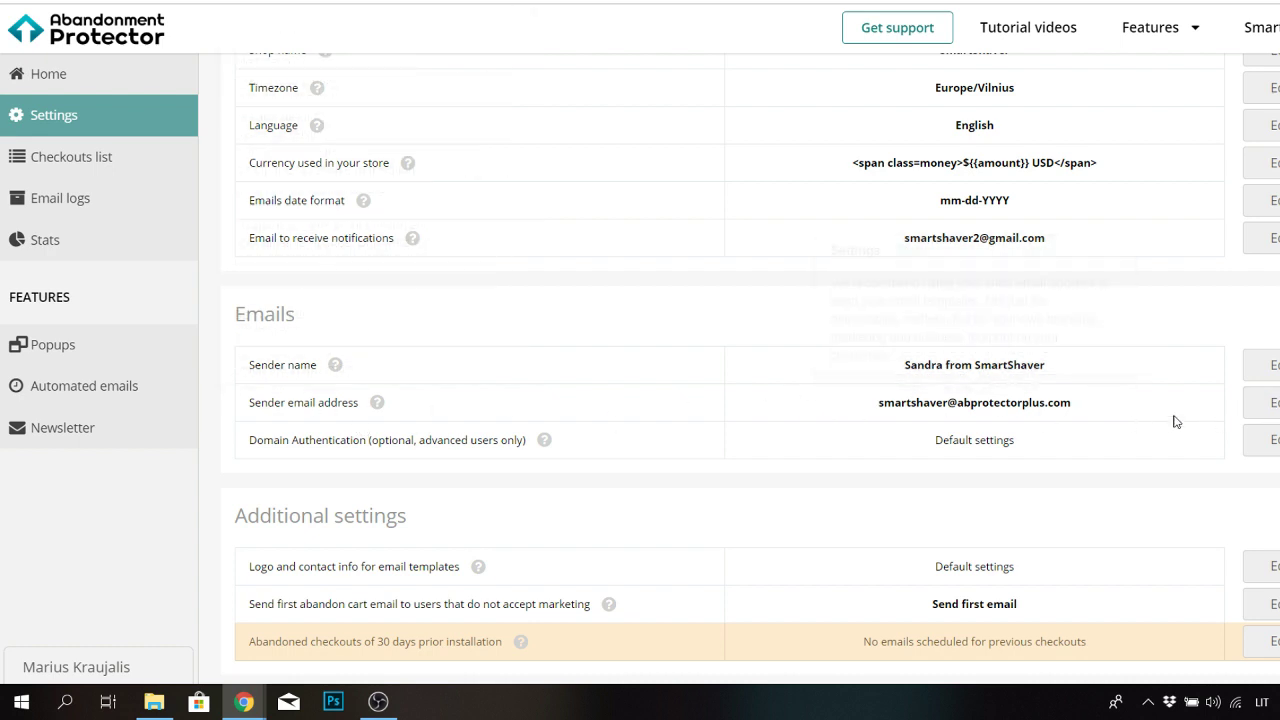
{"action": "scroll", "coordinate": [975, 402], "scroll_direction": "down", "scroll_amount": 1}
{"action": "scroll", "coordinate": [1149, 351], "scroll_direction": "up", "scroll_amount": 5}
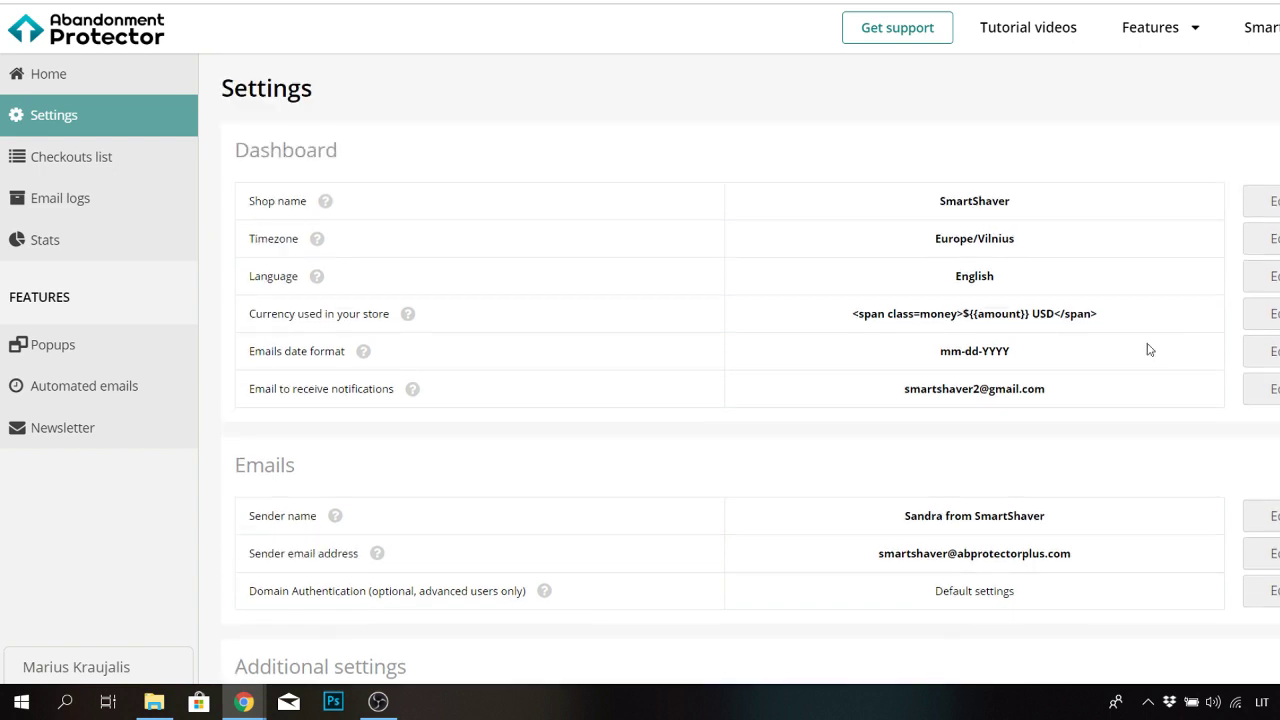
{"action": "left_click", "coordinate": [378, 701]}
{"action": "left_click", "coordinate": [1066, 534]}
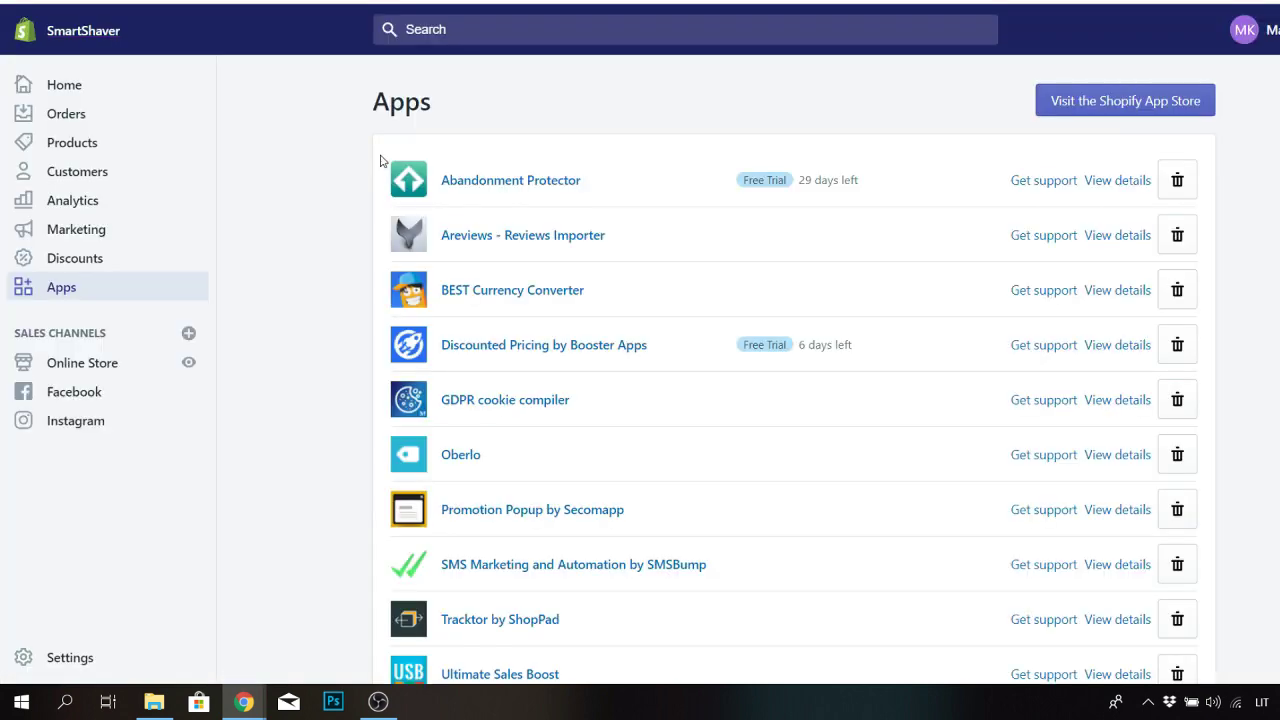
Switch to the Shopify store's apps list and open the Areviews - Reviews Importer app
{"action": "left_click", "coordinate": [488, 238]}
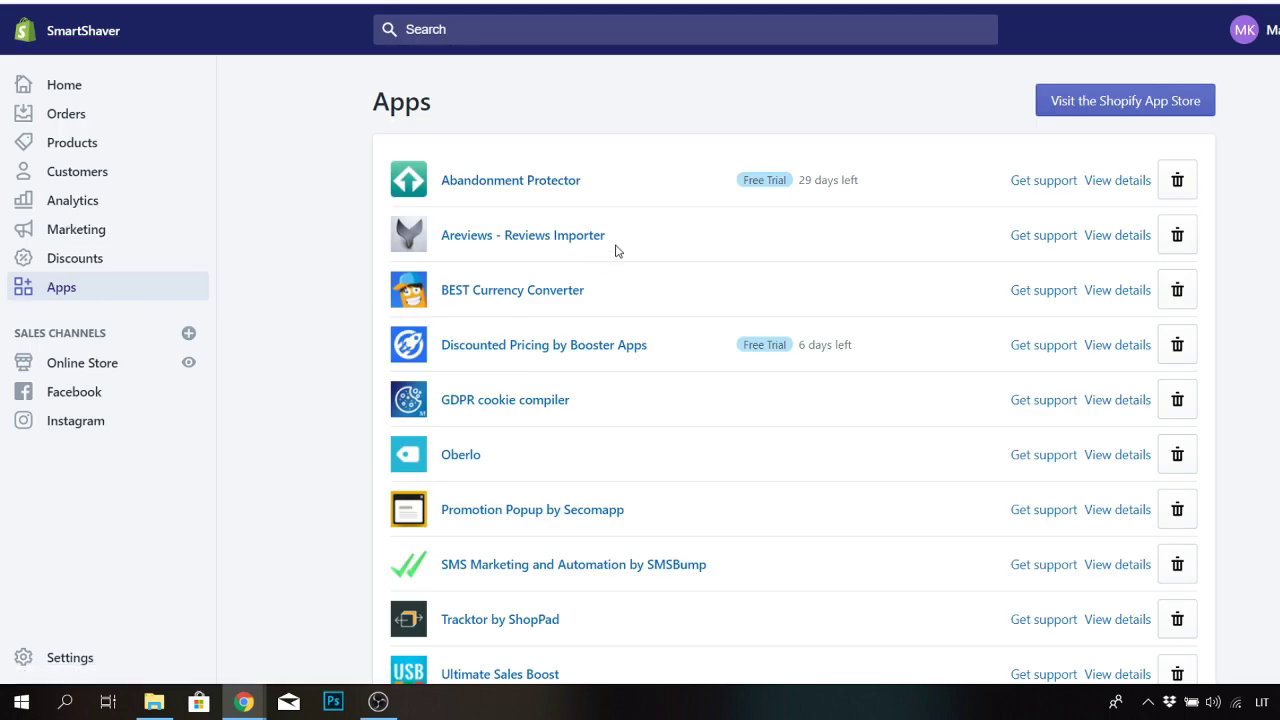
{"action": "triple_click", "coordinate": [378, 234]}
{"action": "left_click", "coordinate": [378, 234]}
{"action": "left_click", "coordinate": [525, 233]}
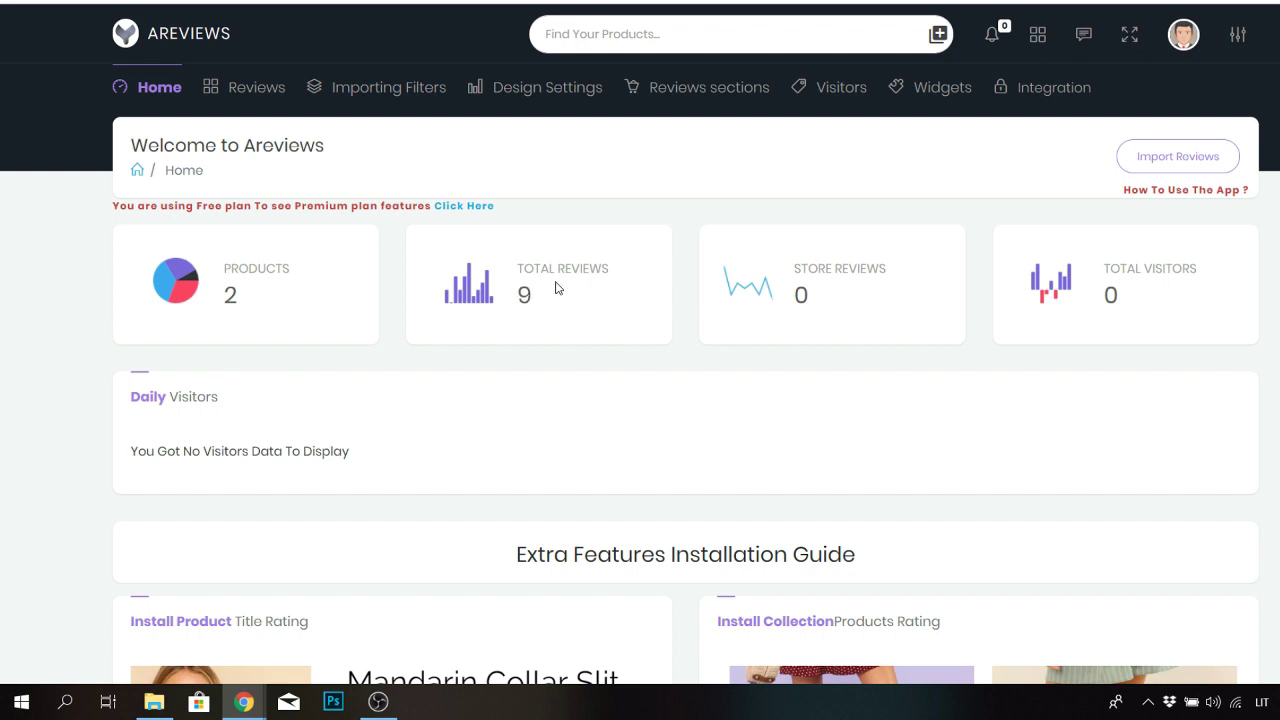
Open the Import Reviews page and examine the reviews of the Electric Eyebrow Epilator and the Hair Remover
{"action": "mouse_move", "coordinate": [274, 105]}
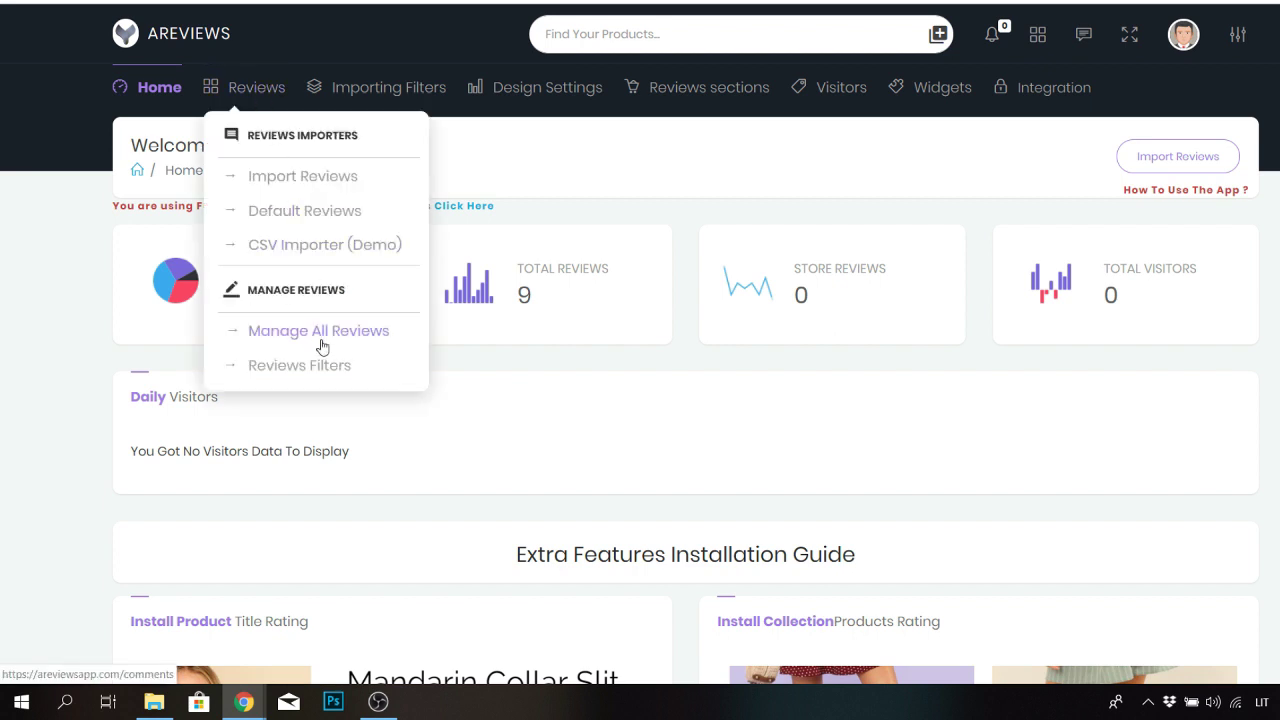
{"action": "left_click", "coordinate": [286, 184]}
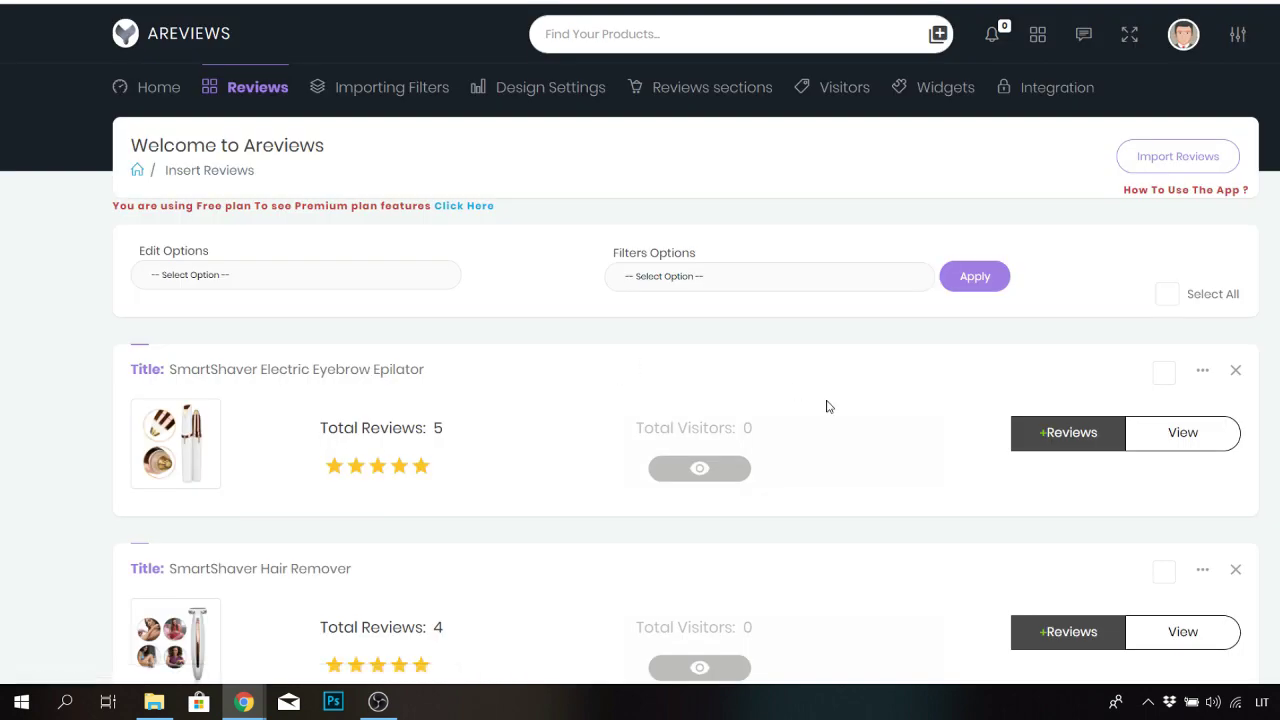
{"action": "mouse_move", "coordinate": [750, 450]}
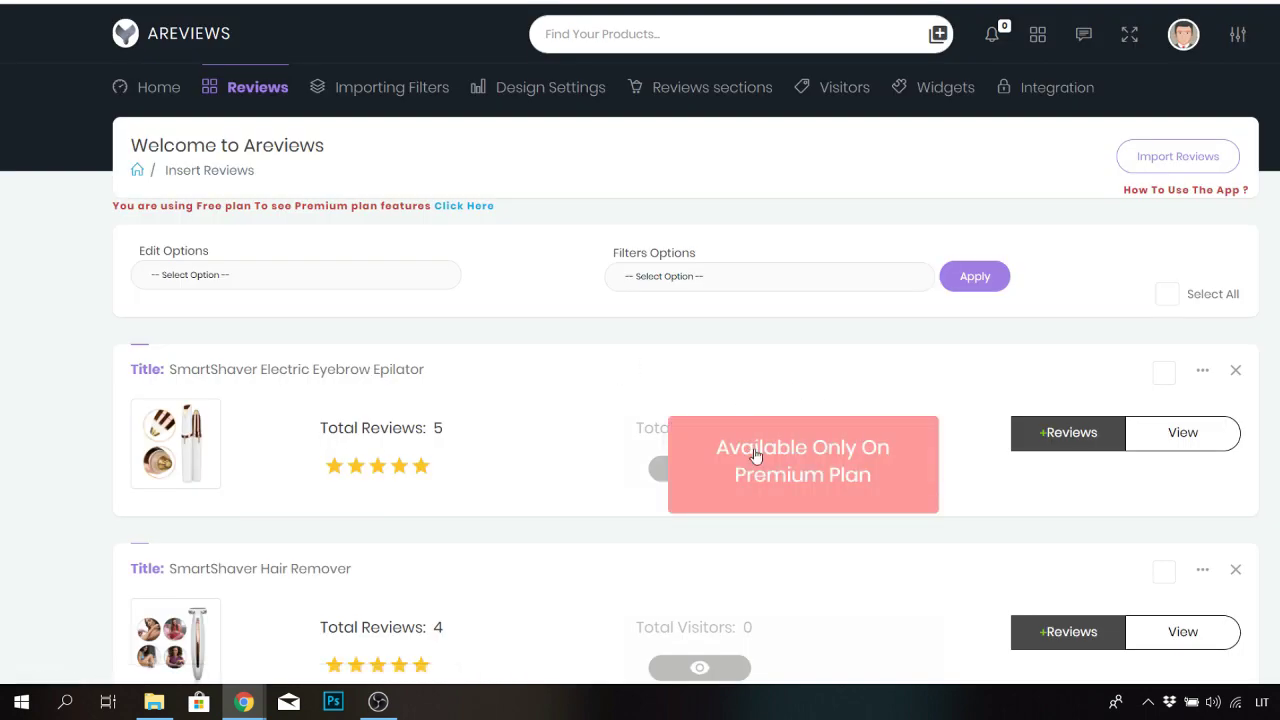
{"action": "scroll", "coordinate": [1128, 432], "scroll_direction": "down", "scroll_amount": 2}
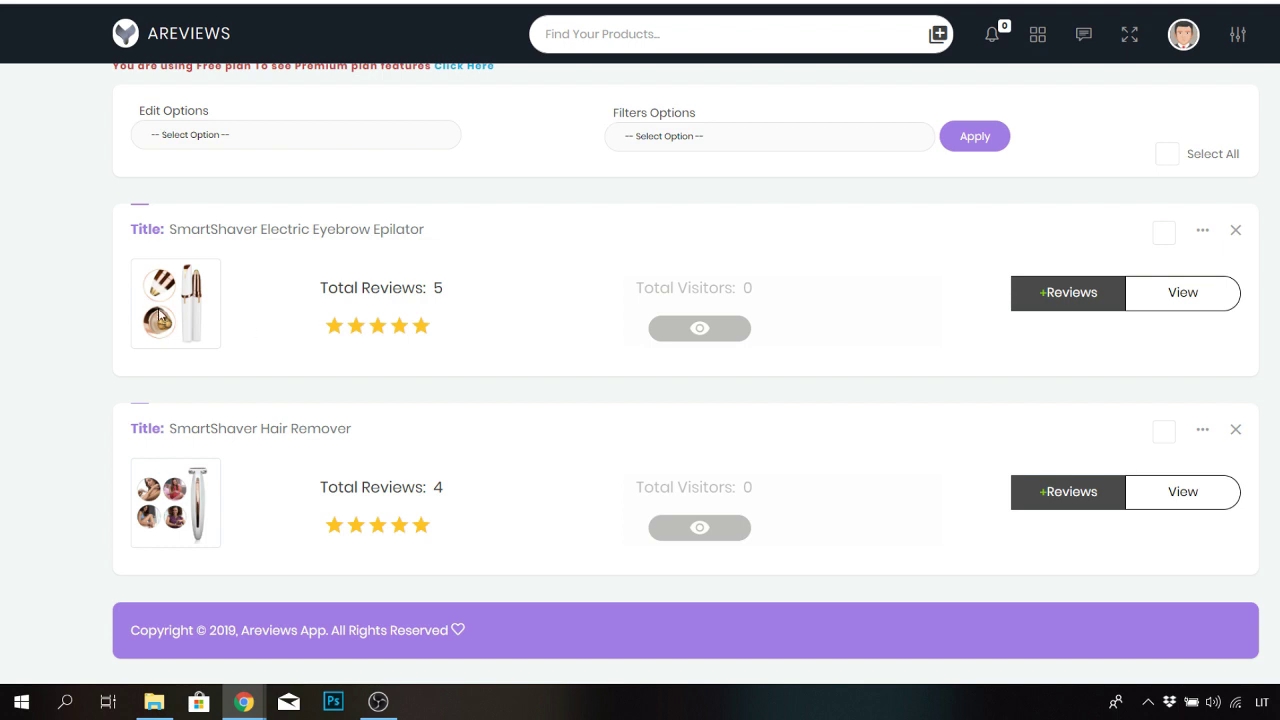
{"action": "mouse_move", "coordinate": [714, 306]}
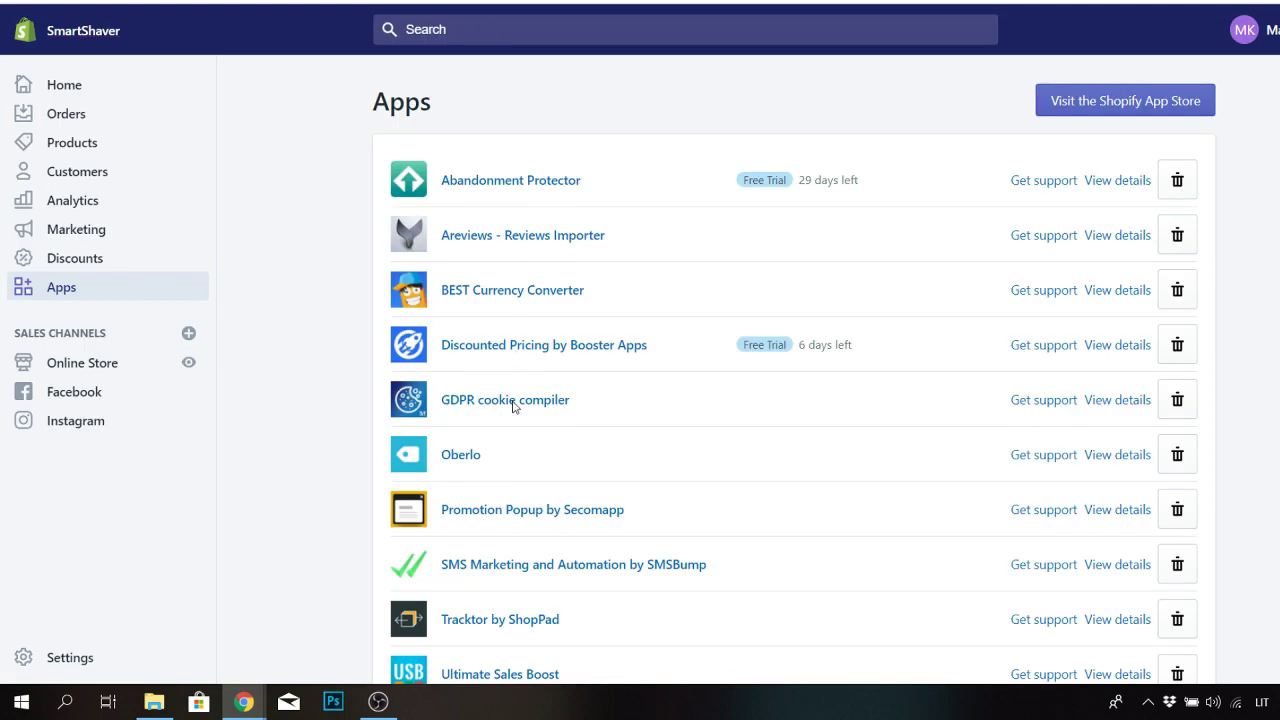
Switch to Oberlo, open the My Products list and view the SmartShaver Hair Remover's details
{"action": "left_click", "coordinate": [468, 455]}
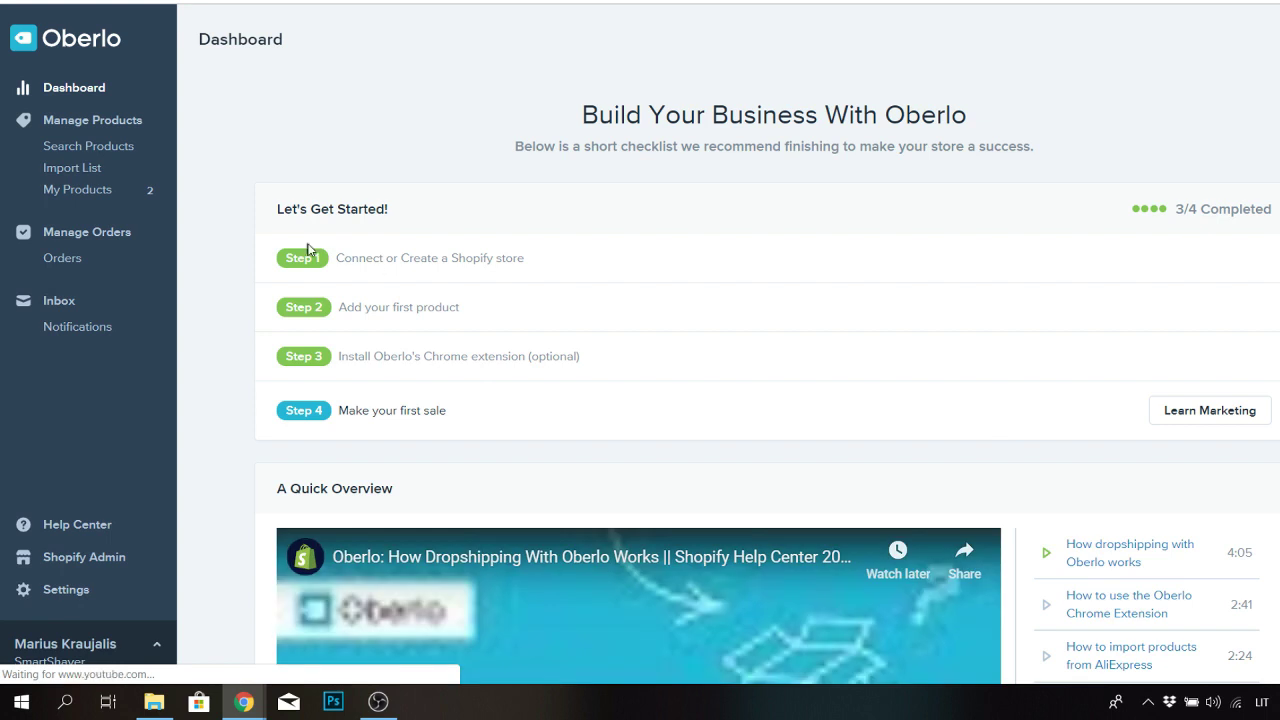
{"action": "left_click", "coordinate": [115, 194]}
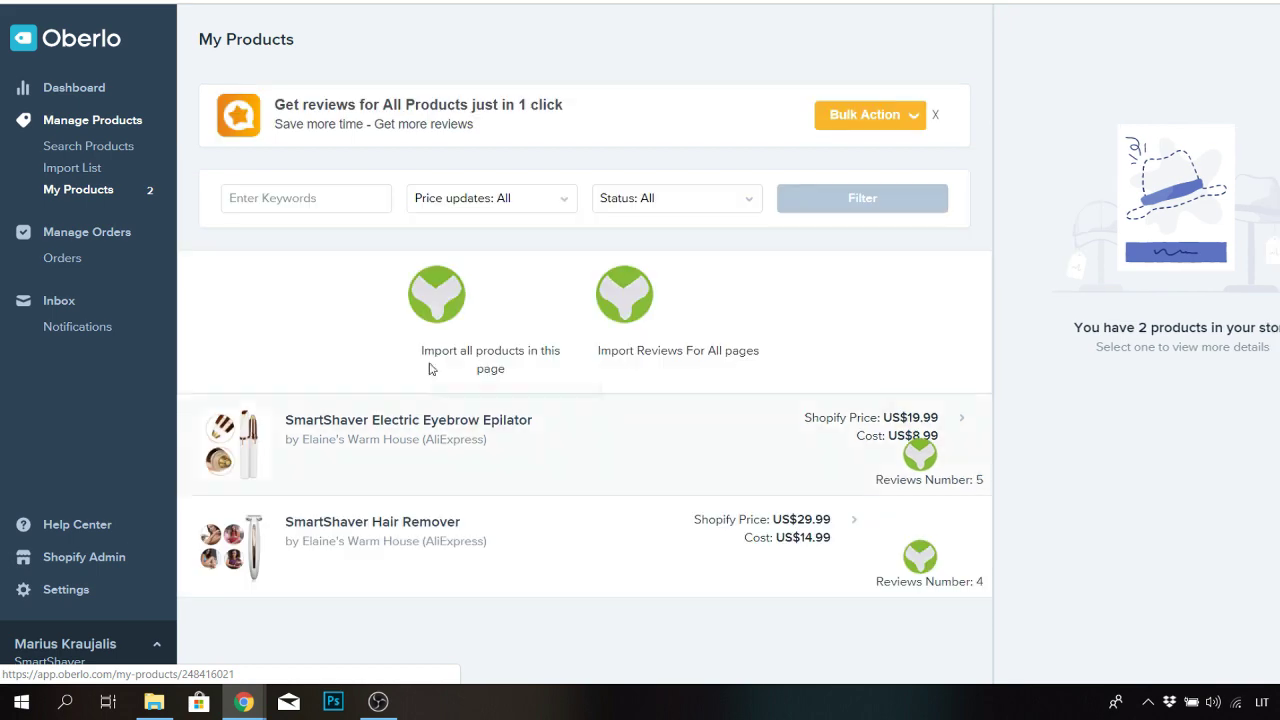
{"action": "left_click", "coordinate": [443, 531]}
{"action": "left_click", "coordinate": [1197, 314]}
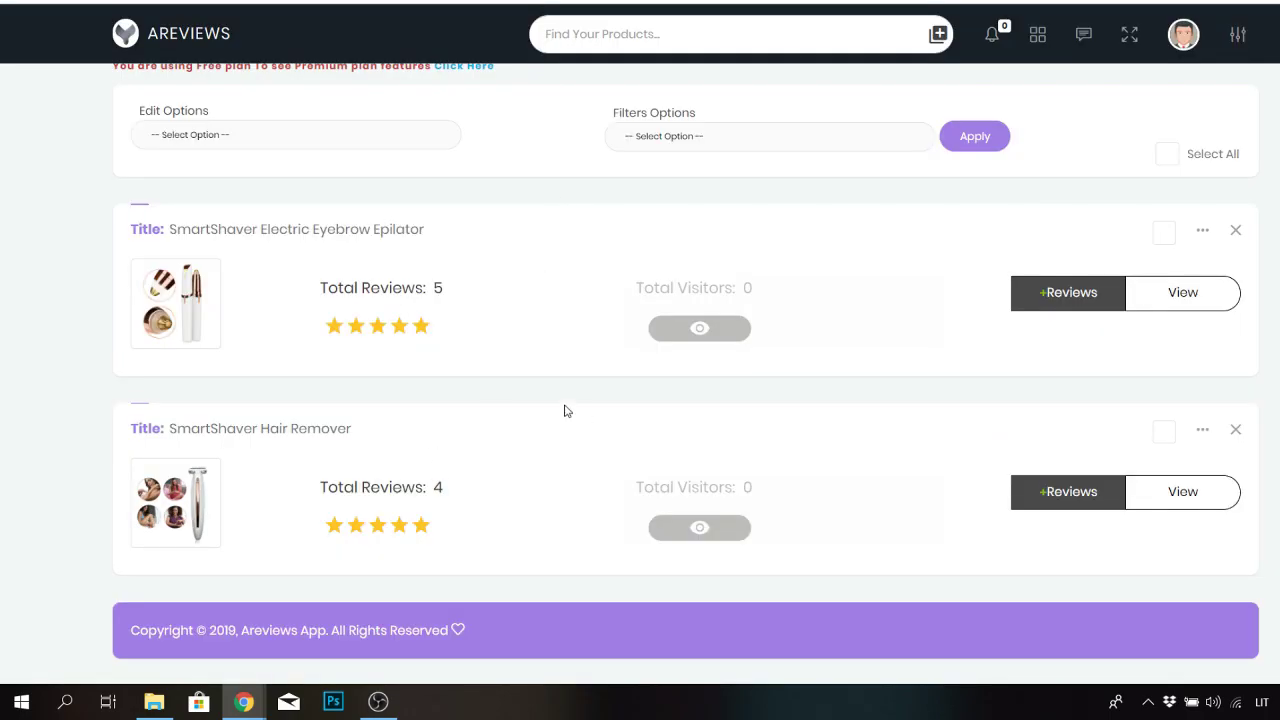
Return to Areviews, open the Manage All Reviews page and look over its products
{"action": "scroll", "coordinate": [1230, 104], "scroll_direction": "up", "scroll_amount": 2}
{"action": "mouse_move", "coordinate": [277, 88]}
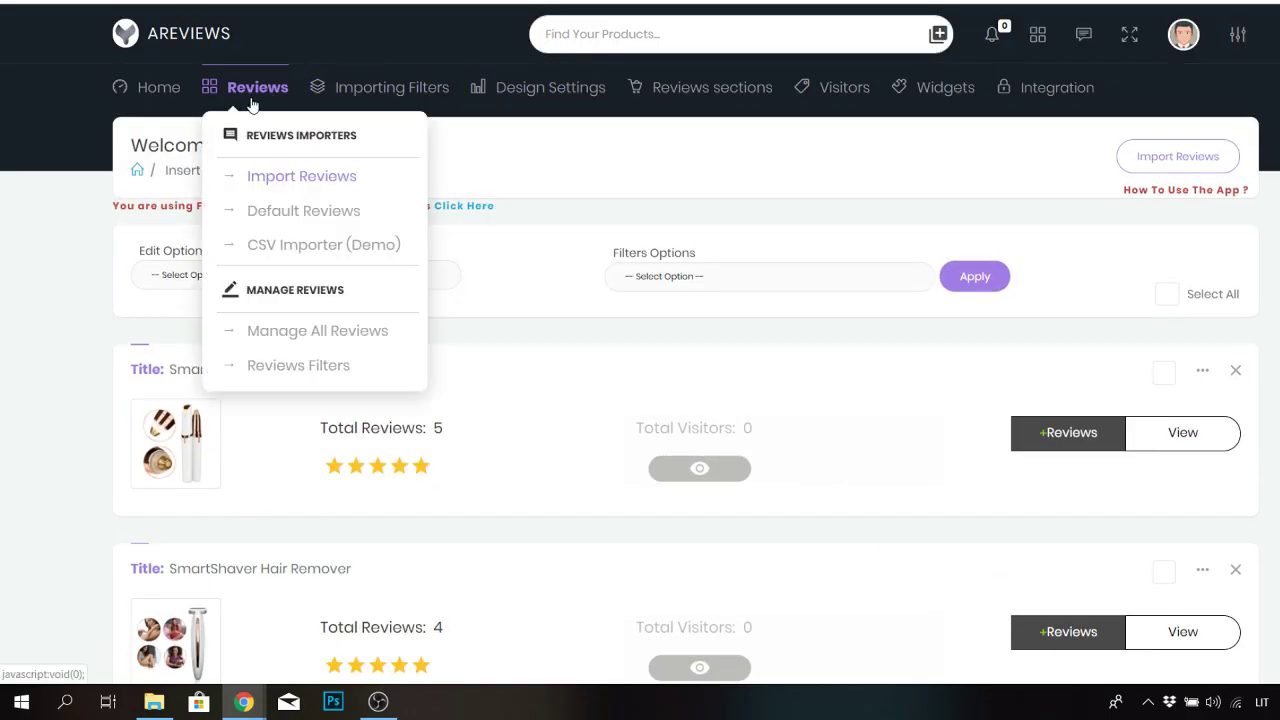
{"action": "left_click", "coordinate": [342, 331]}
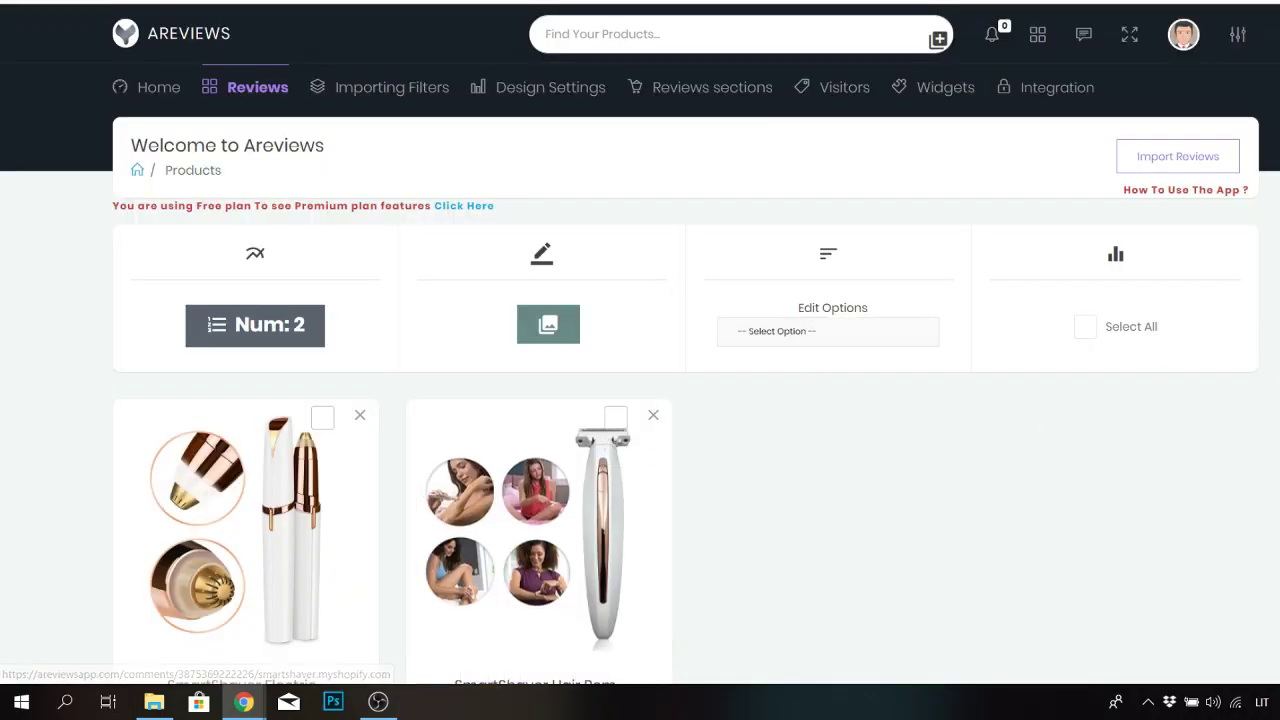
{"action": "scroll", "coordinate": [540, 500], "scroll_direction": "down", "scroll_amount": 2}
{"action": "scroll", "coordinate": [640, 400], "scroll_direction": "up", "scroll_amount": 2}
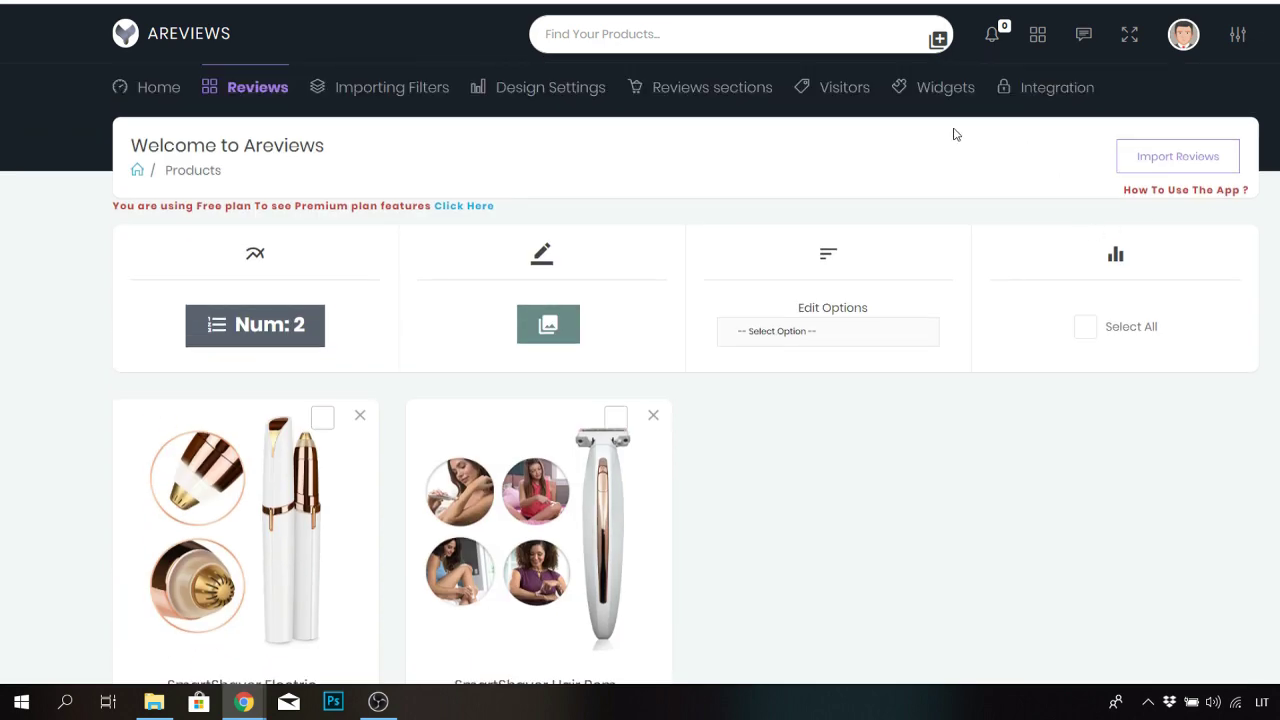
Open the installation guide of the Product Rating / Products Title widget and read through its theme code instructions
{"action": "left_click", "coordinate": [940, 84]}
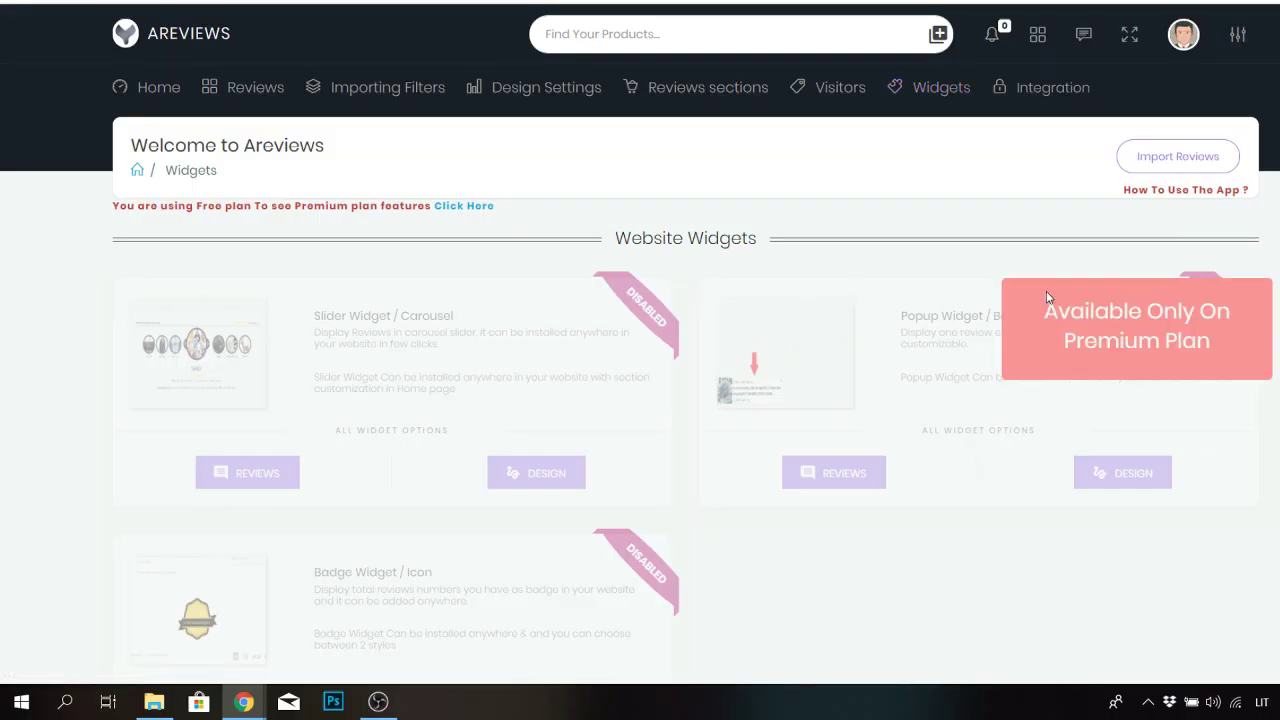
{"action": "scroll", "coordinate": [1048, 297], "scroll_direction": "down", "scroll_amount": 8}
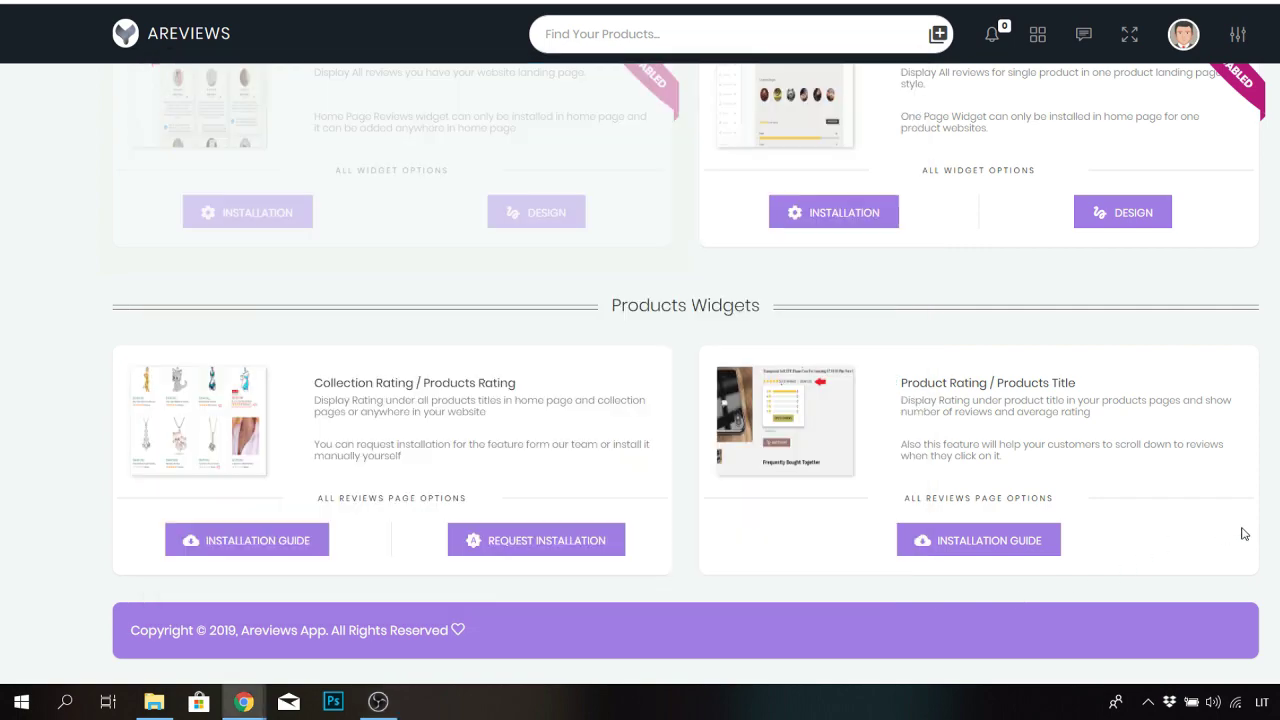
{"action": "left_click", "coordinate": [994, 540]}
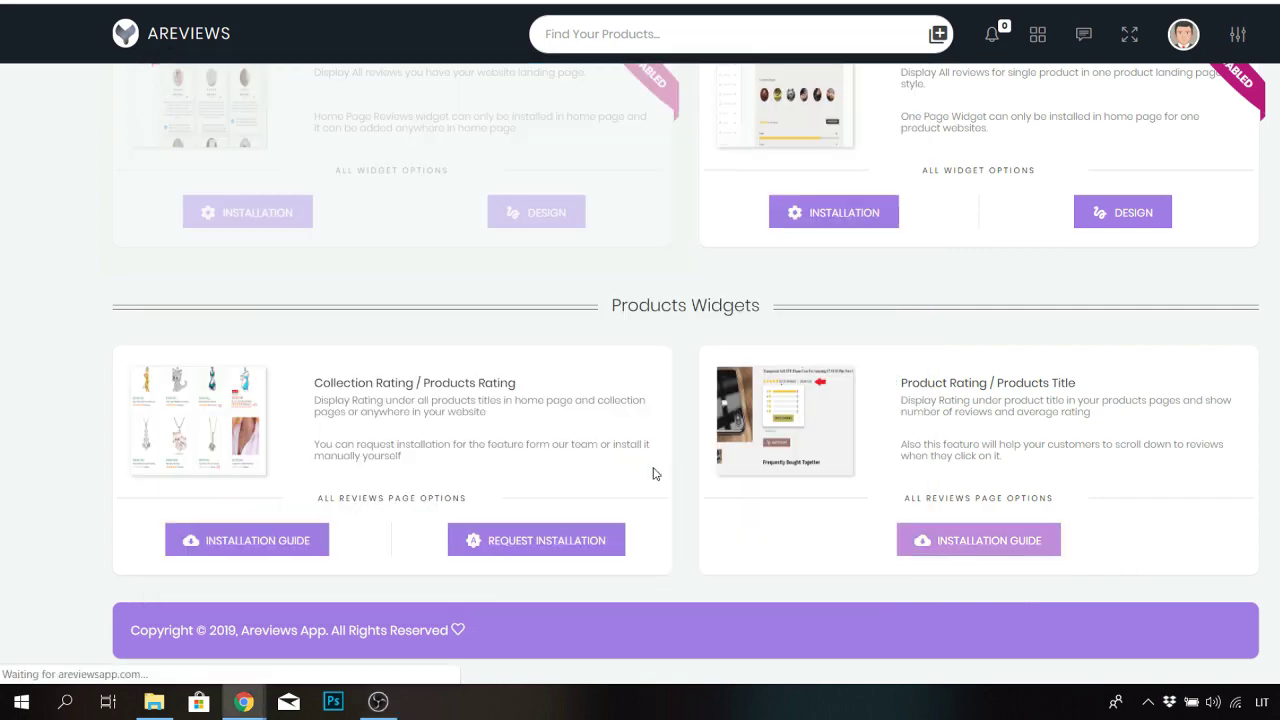
{"action": "scroll", "coordinate": [640, 360], "scroll_direction": "down", "scroll_amount": 4}
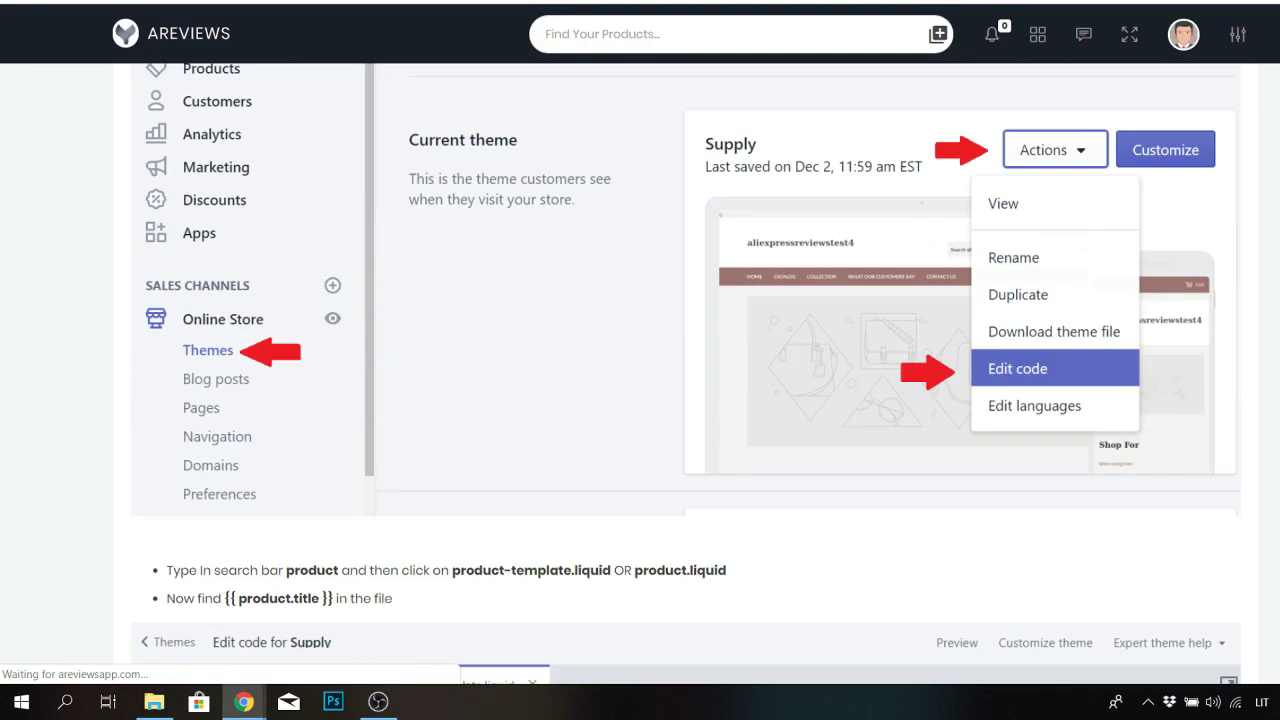
{"action": "scroll", "coordinate": [640, 360], "scroll_direction": "down", "scroll_amount": 5}
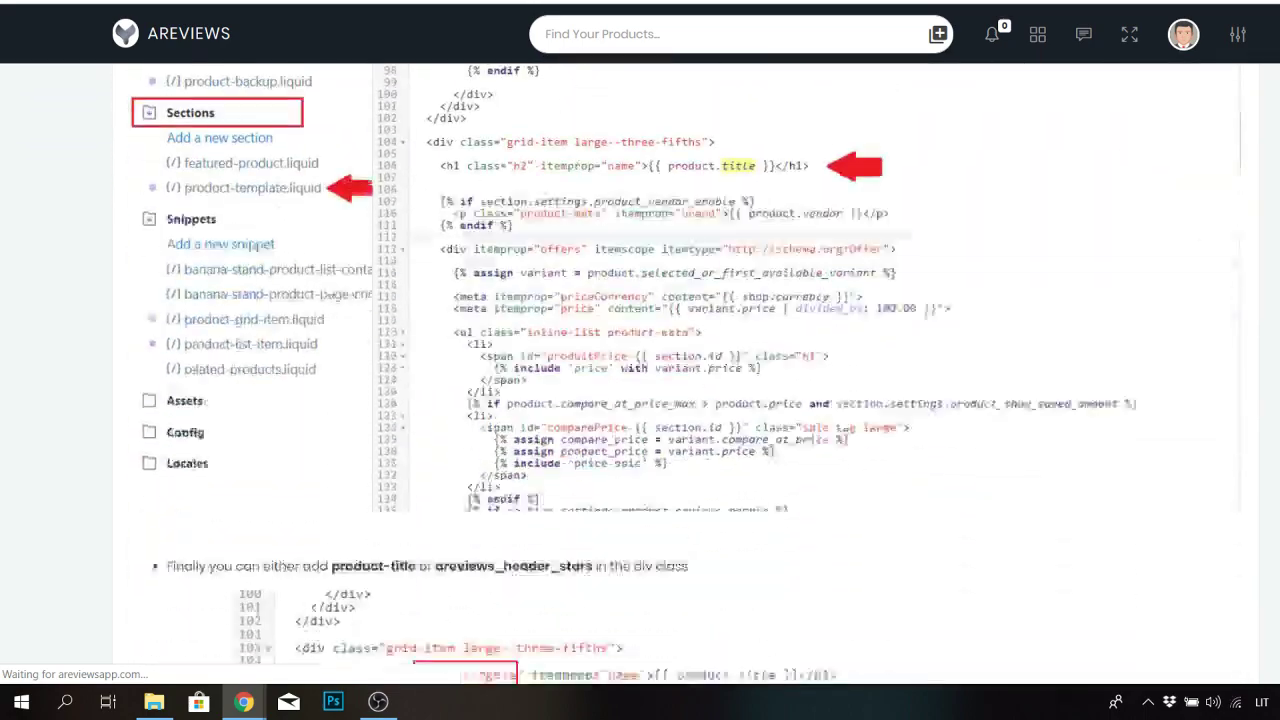
{"action": "scroll", "coordinate": [730, 90], "scroll_direction": "down", "scroll_amount": 4}
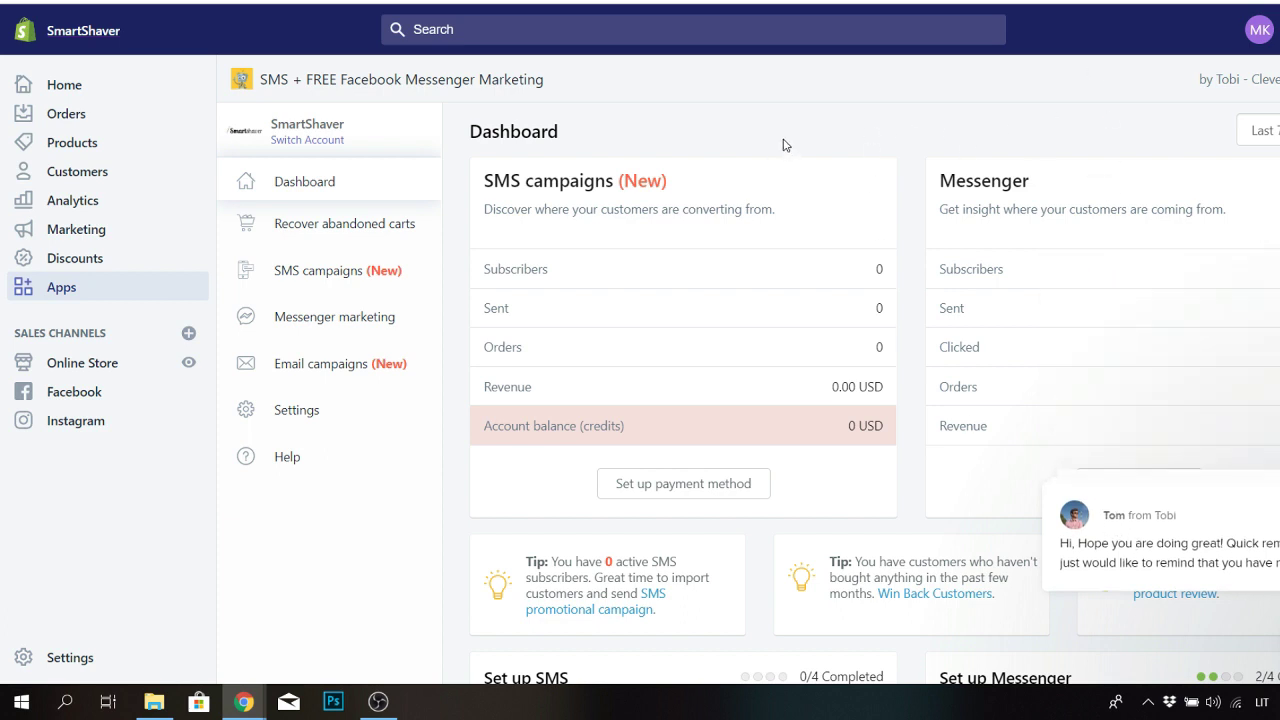
Open the Messenger marketing Popup growth tool and examine its display options and its Initial State and Submitted State settings
{"action": "left_click", "coordinate": [327, 332]}
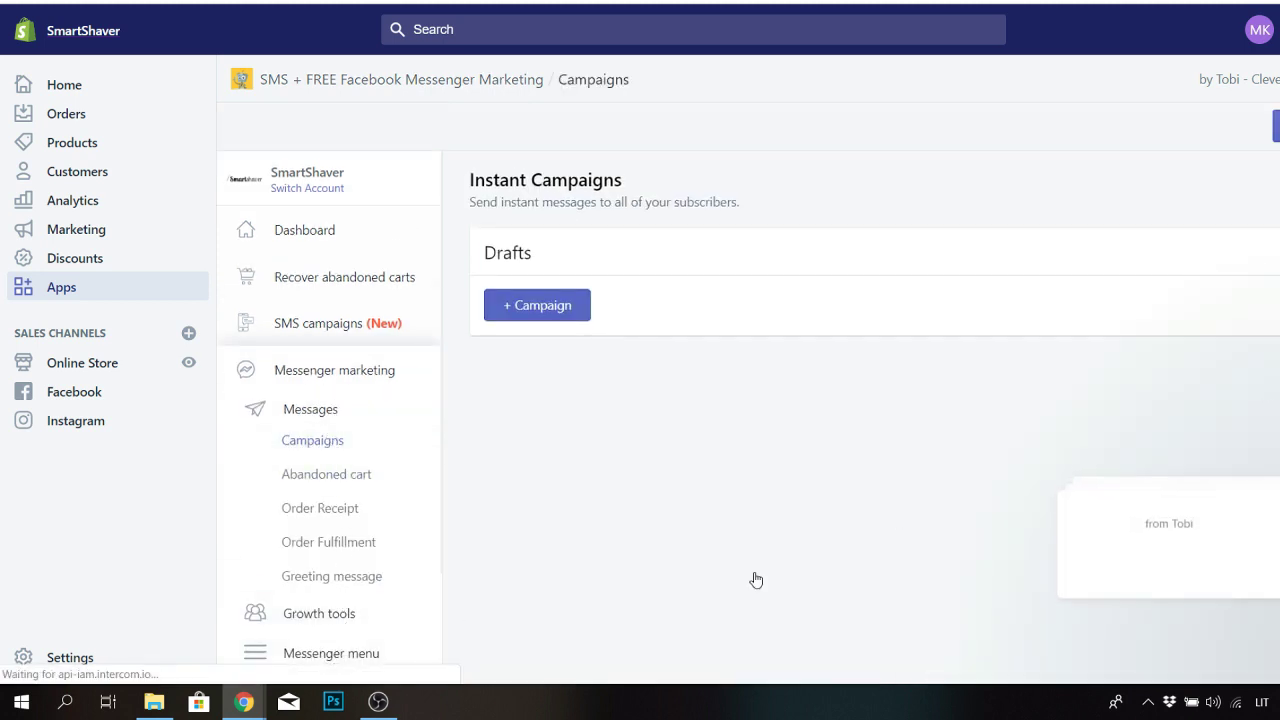
{"action": "left_click", "coordinate": [352, 617]}
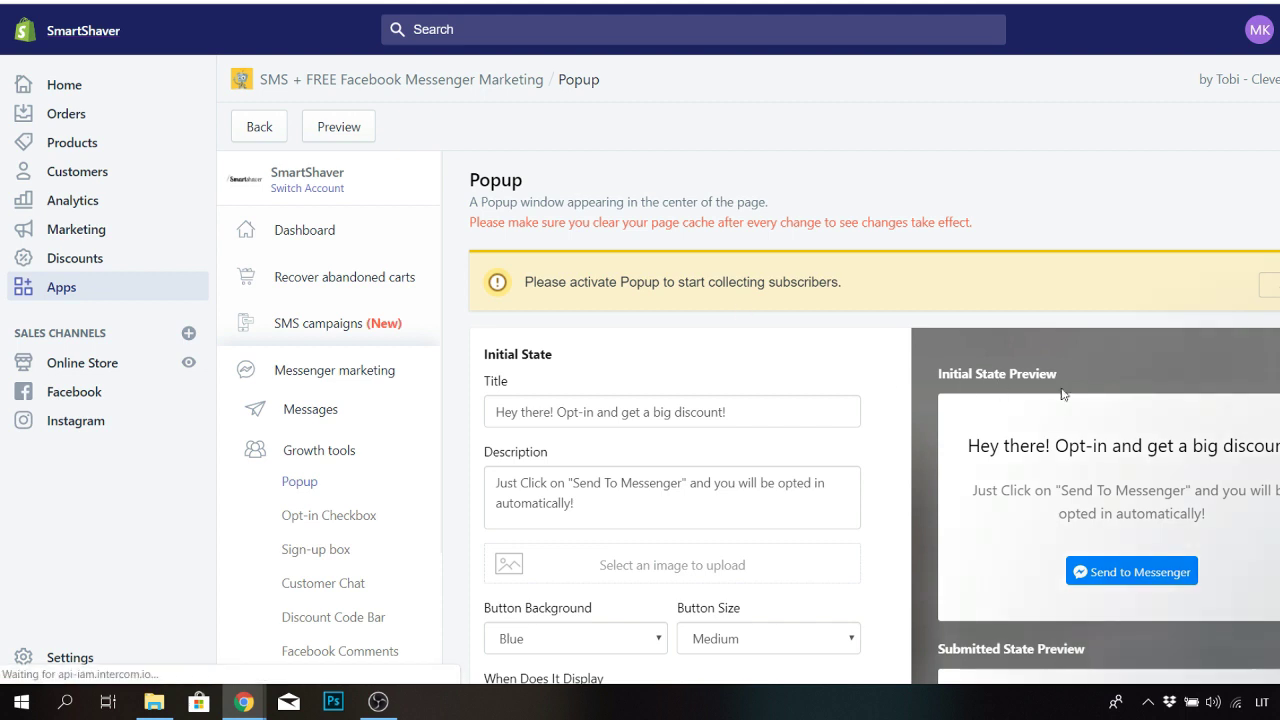
{"action": "scroll", "coordinate": [795, 295], "scroll_direction": "down", "scroll_amount": 2}
{"action": "scroll", "coordinate": [795, 400], "scroll_direction": "up", "scroll_amount": 1}
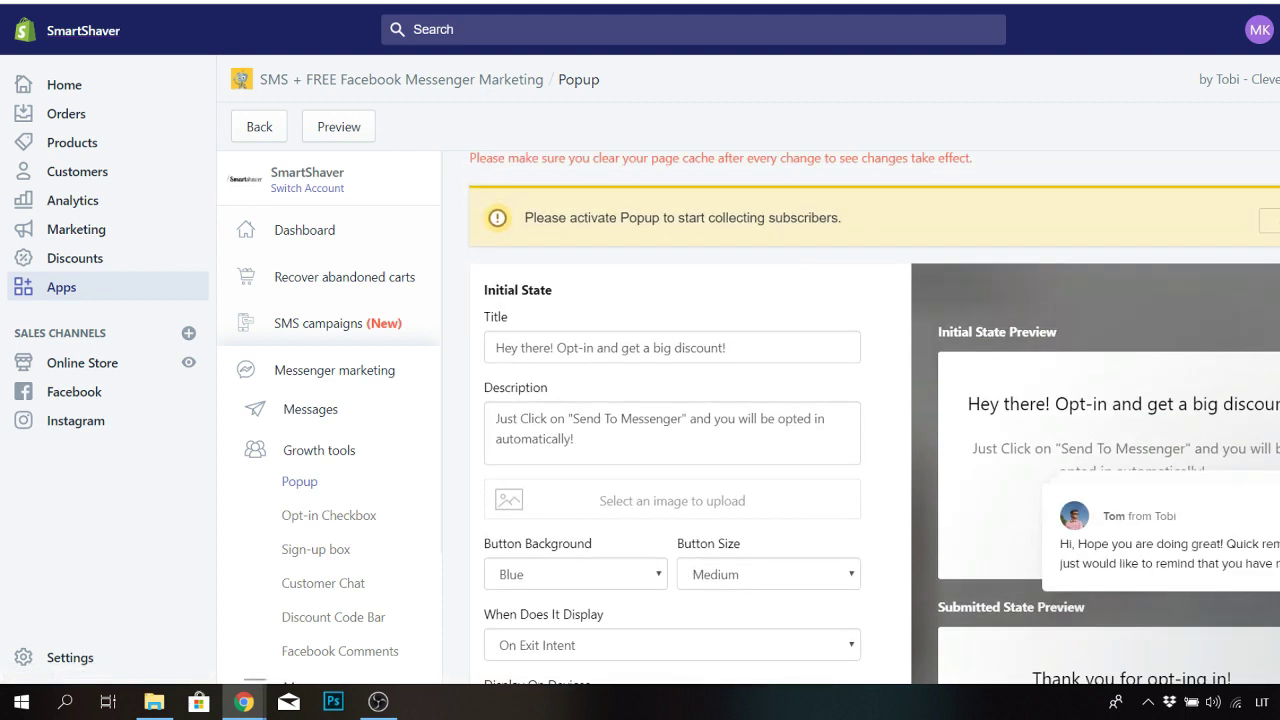
{"action": "scroll", "coordinate": [795, 400], "scroll_direction": "down", "scroll_amount": 1}
{"action": "scroll", "coordinate": [795, 400], "scroll_direction": "up", "scroll_amount": 1}
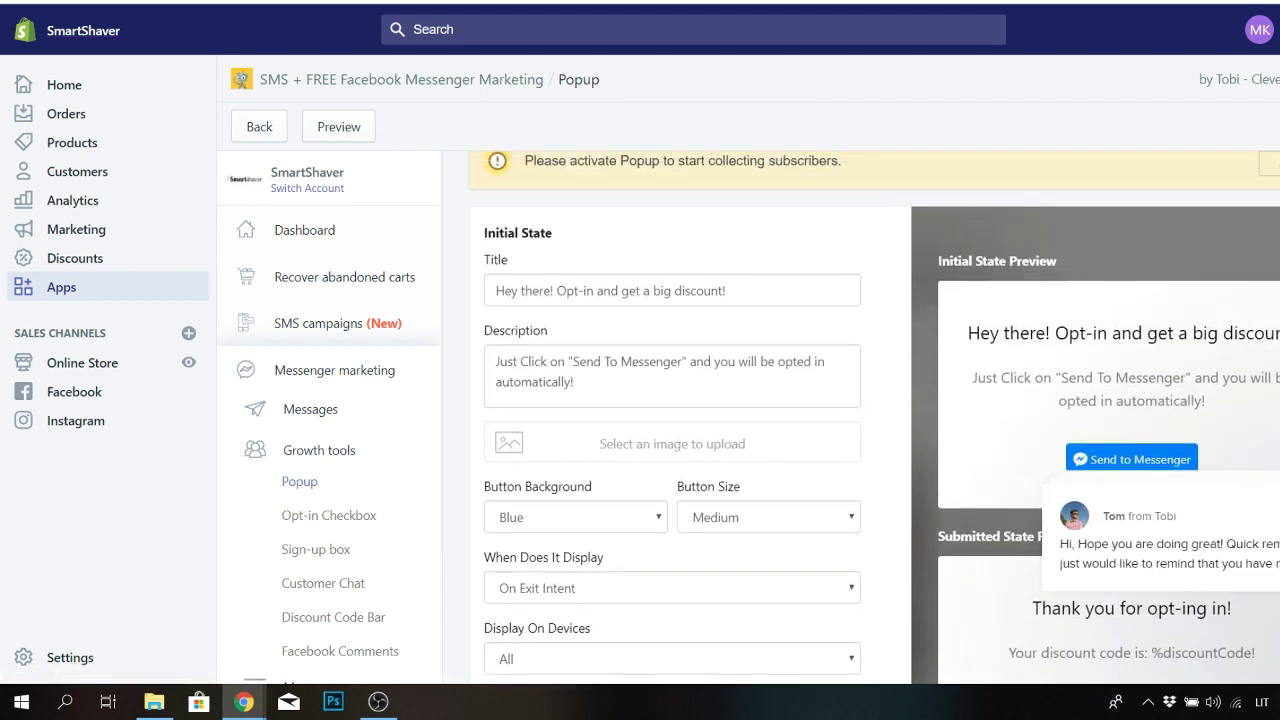
{"action": "scroll", "coordinate": [1216, 238], "scroll_direction": "down", "scroll_amount": 6}
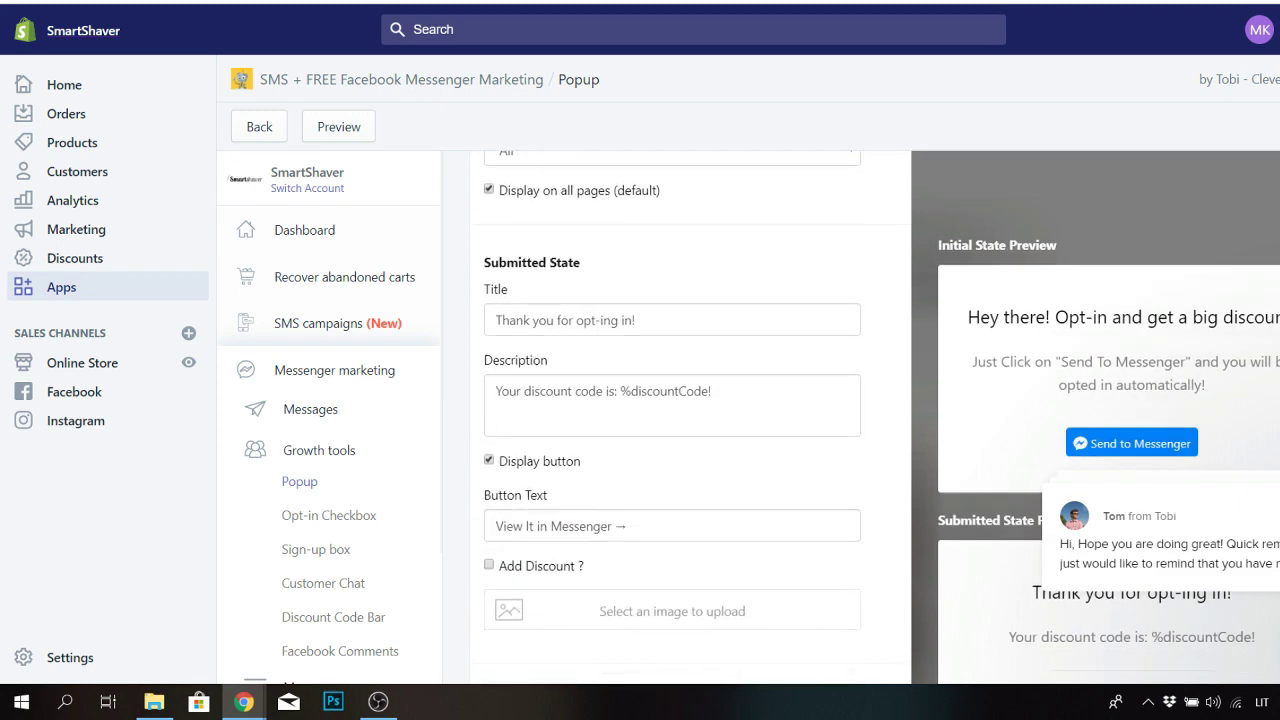
Switch to the SmartShaver storefront, open its Special Offer popup to view the deal and close it
{"action": "scroll", "coordinate": [1216, 238], "scroll_direction": "up", "scroll_amount": 4}
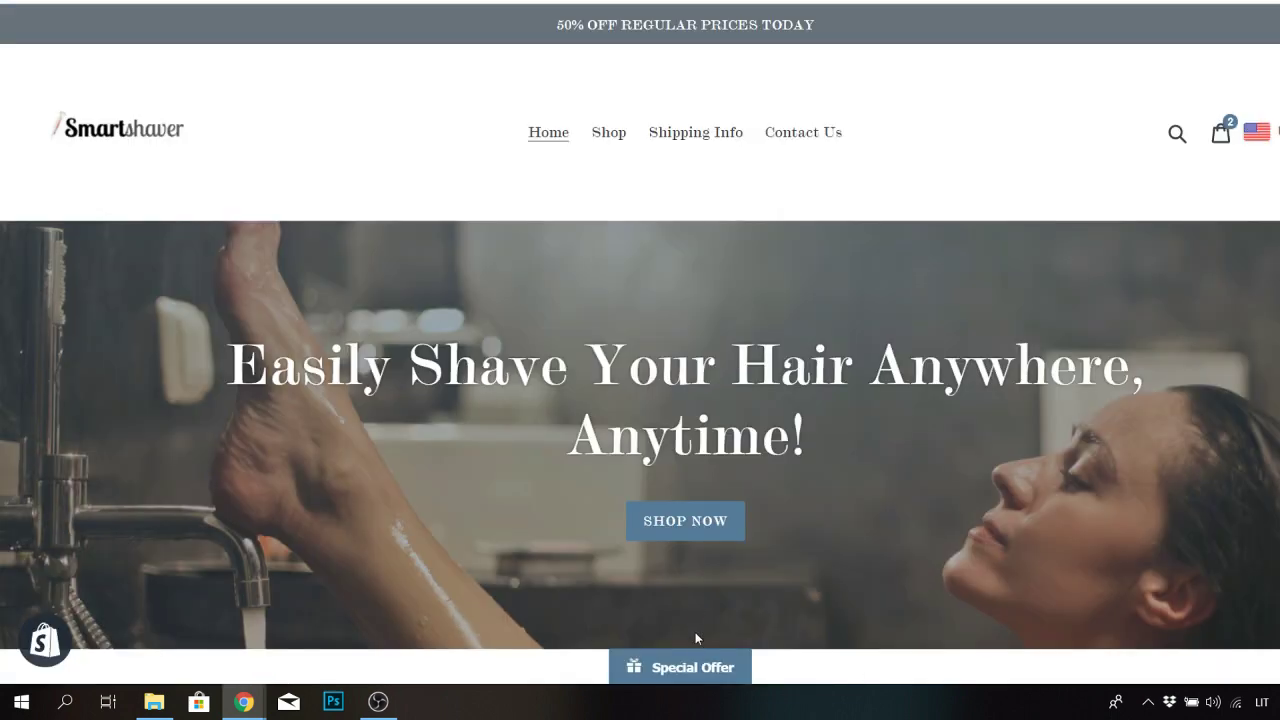
{"action": "left_click", "coordinate": [694, 662]}
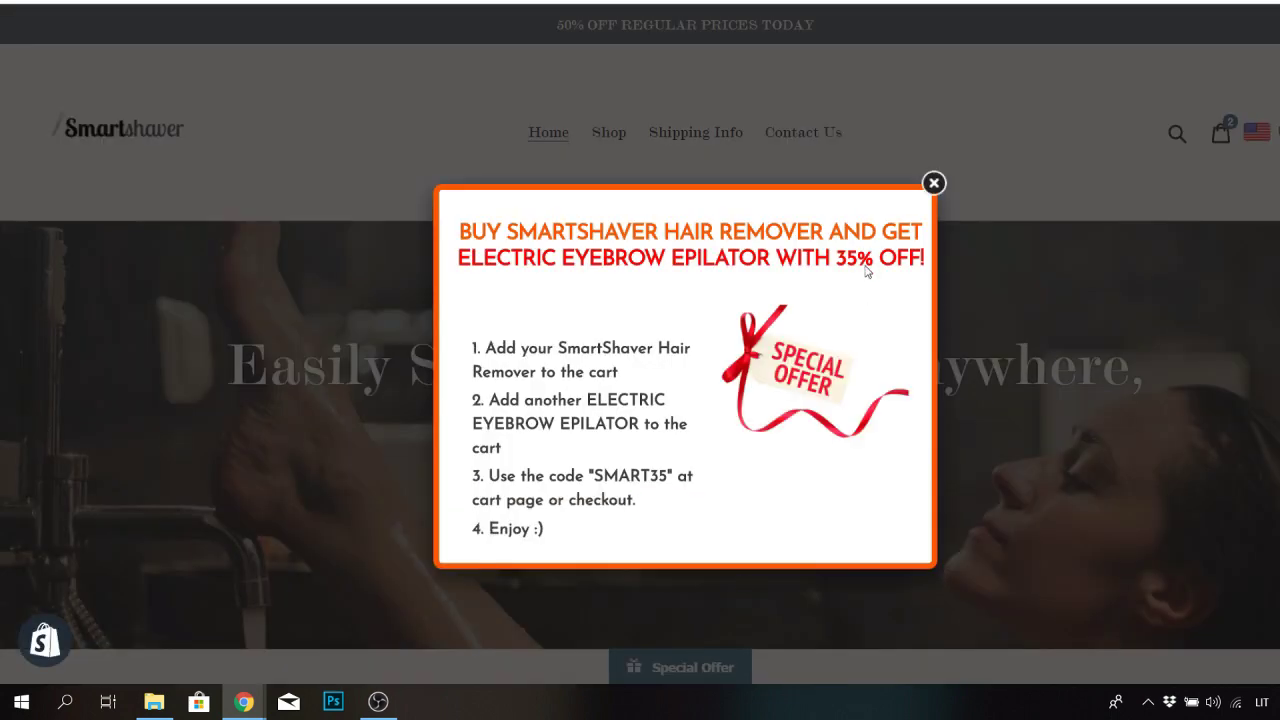
{"action": "left_click", "coordinate": [933, 183]}
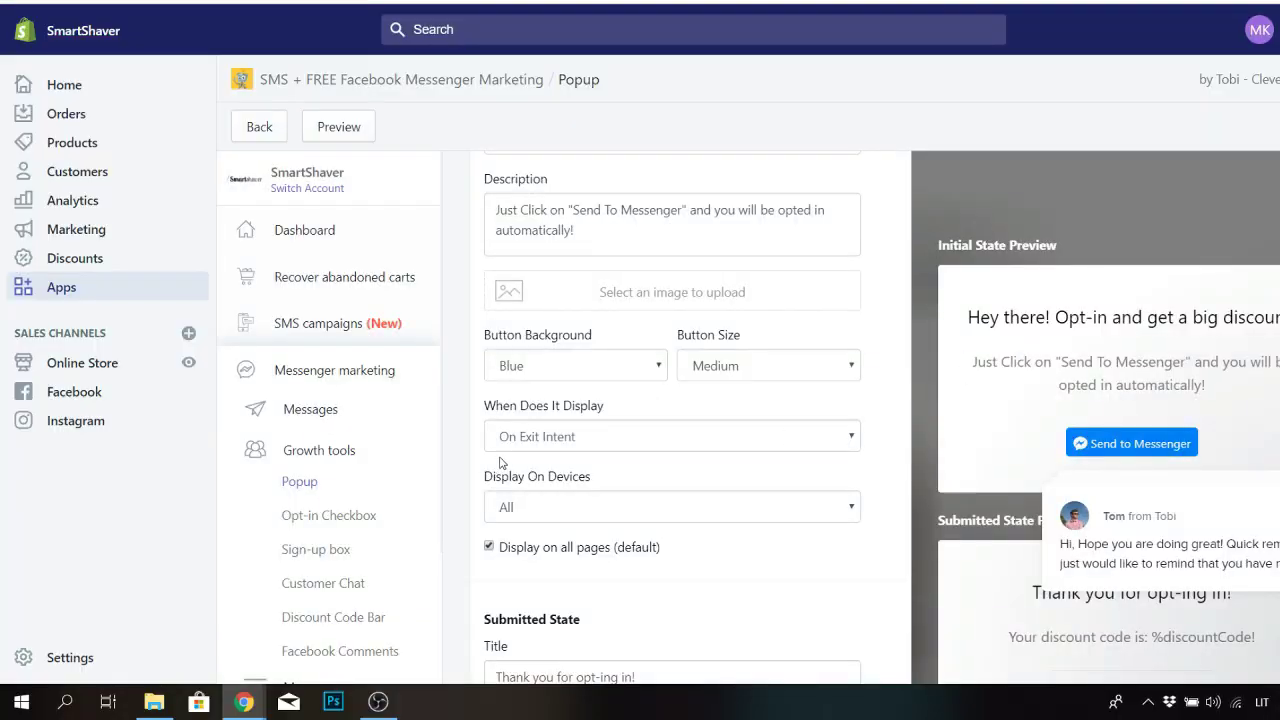
Look through the Opt-in Checkbox and Sign-up box growth tool settings in Messenger marketing
{"action": "left_click", "coordinate": [378, 523]}
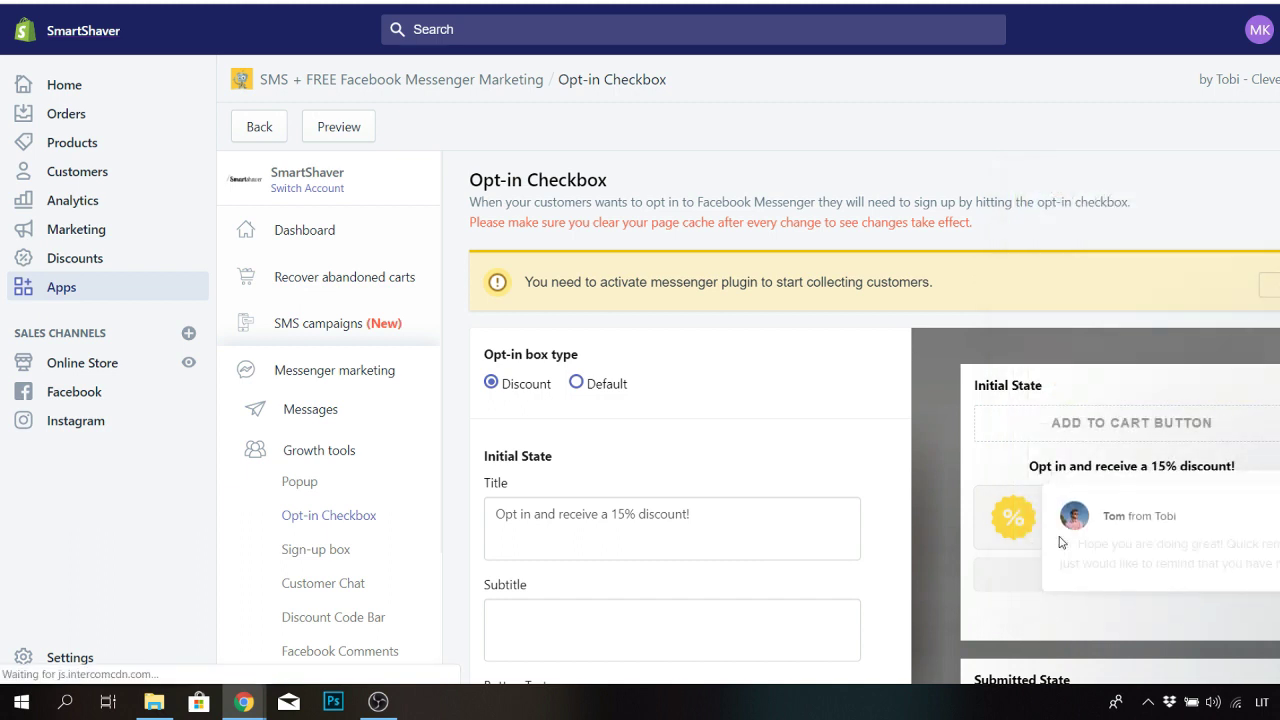
{"action": "scroll", "coordinate": [1062, 542], "scroll_direction": "down", "scroll_amount": 3}
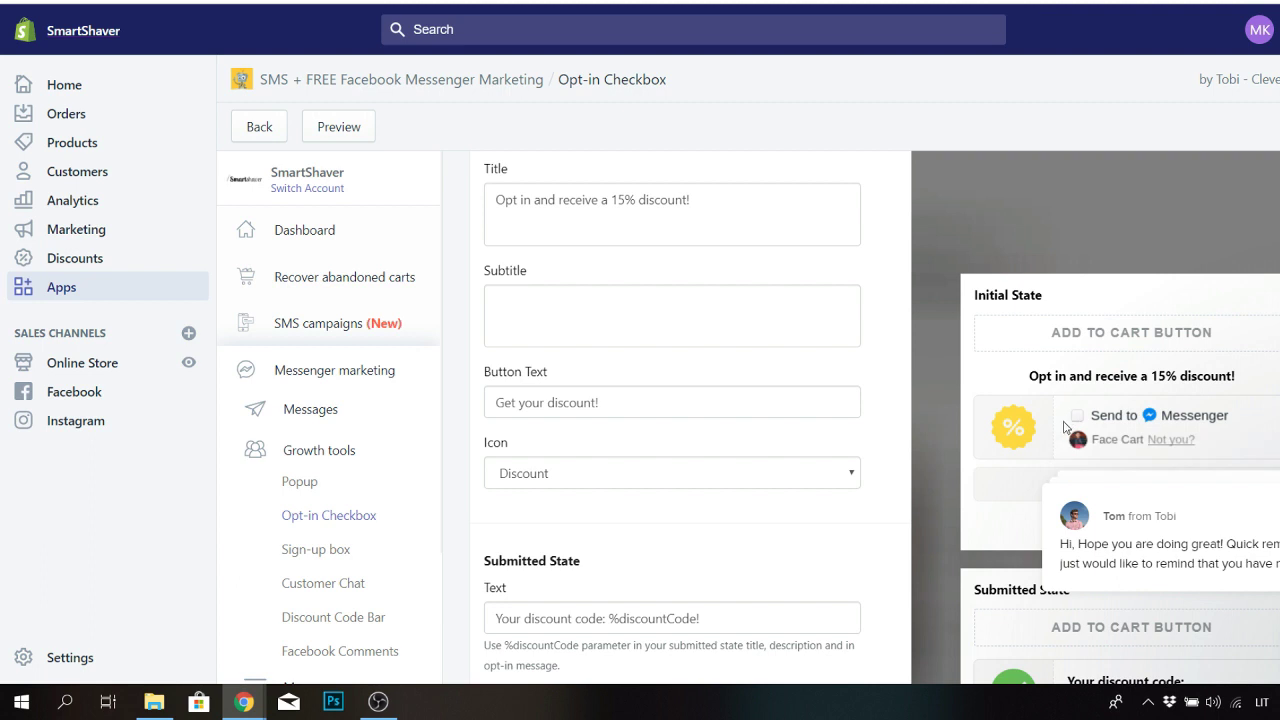
{"action": "scroll", "coordinate": [1145, 432], "scroll_direction": "up", "scroll_amount": 3}
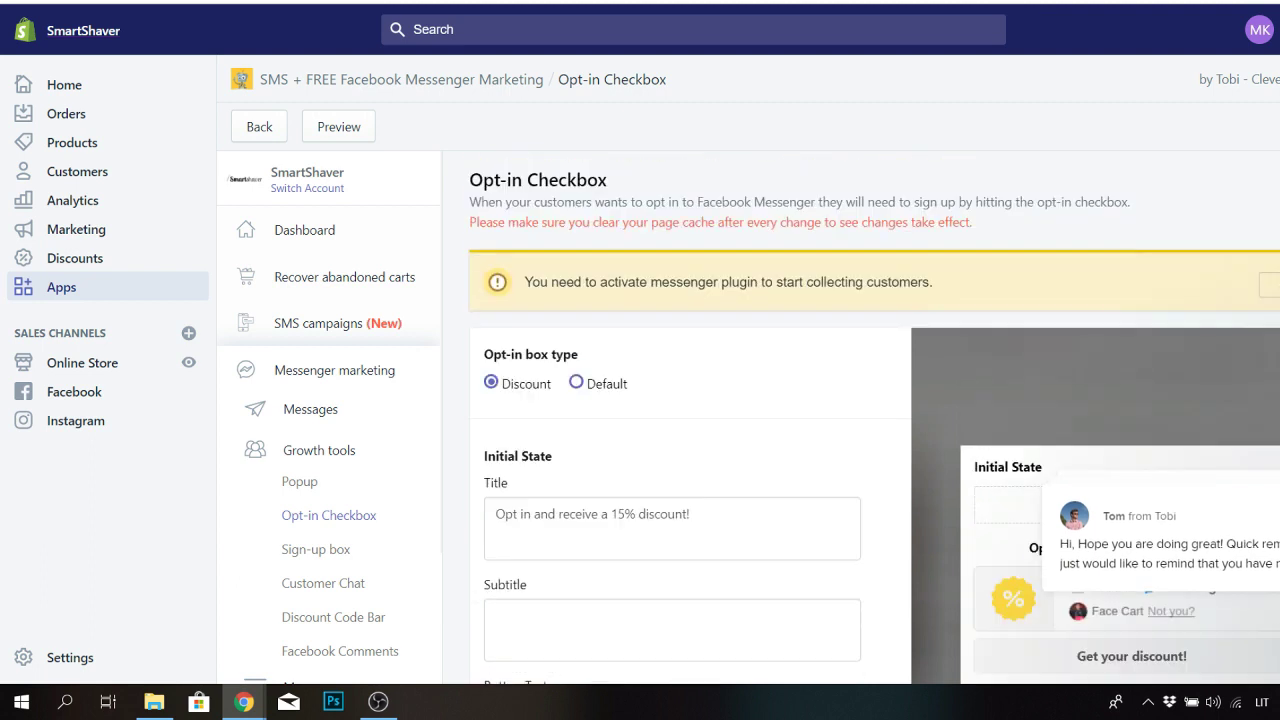
{"action": "left_click", "coordinate": [334, 551]}
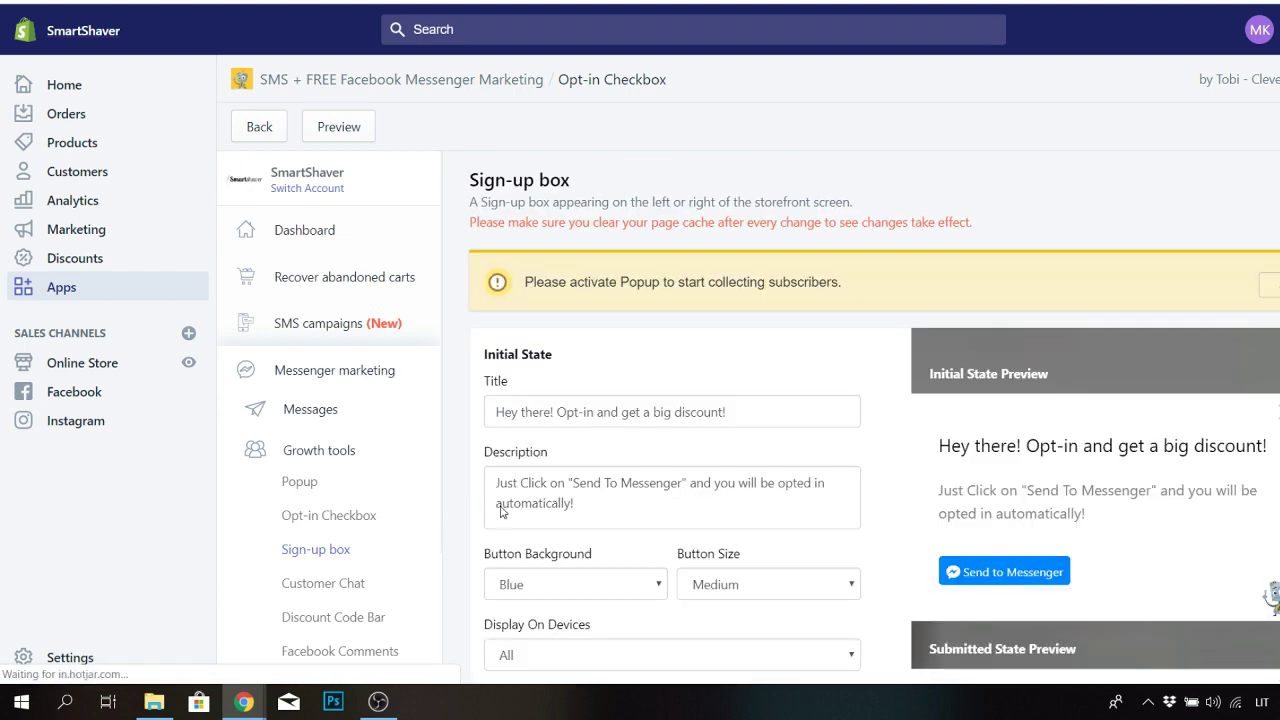
{"action": "scroll", "coordinate": [690, 420], "scroll_direction": "down", "scroll_amount": 3}
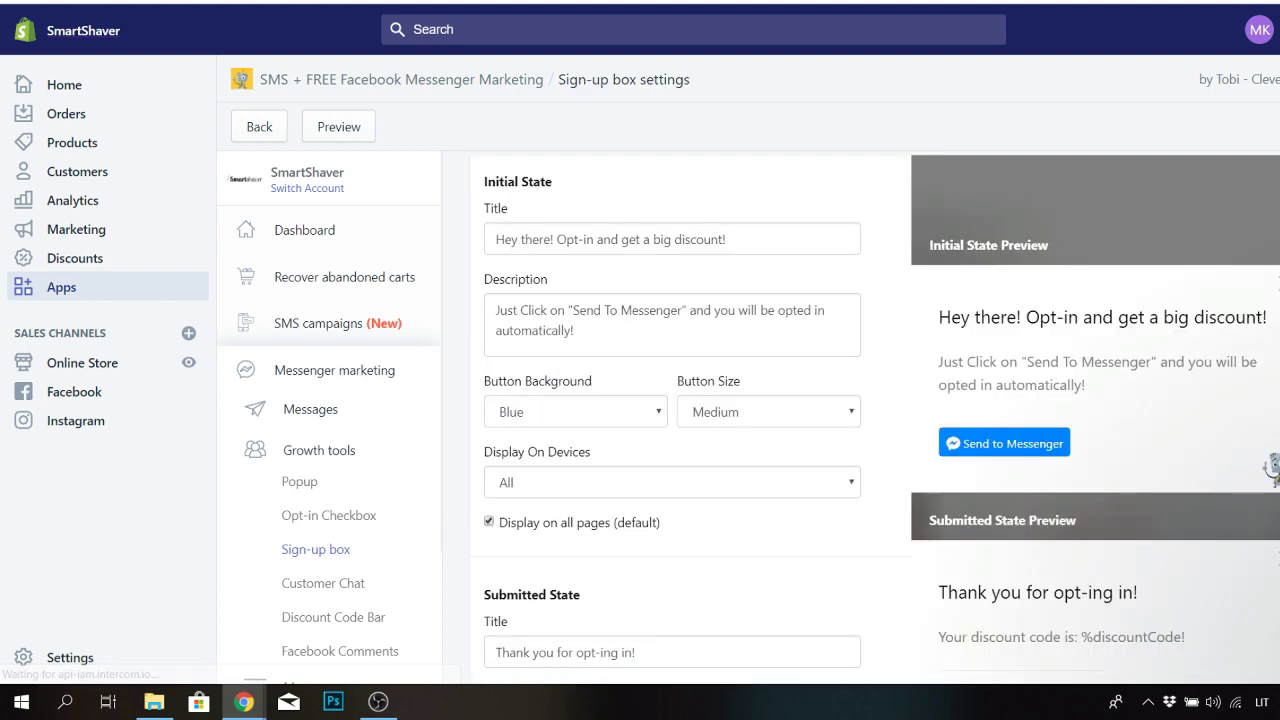
Open the Customer Chat growth tool, review its greetings and activate it for the store
{"action": "left_click", "coordinate": [338, 585]}
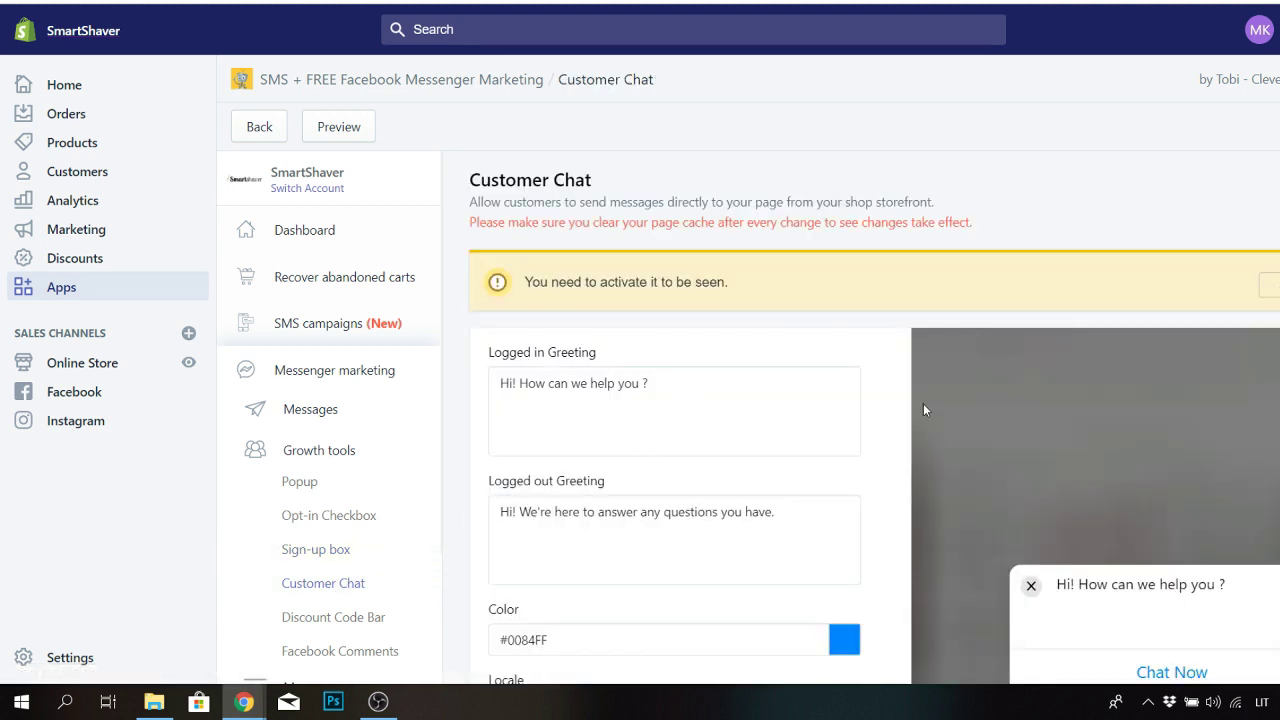
{"action": "scroll", "coordinate": [923, 403], "scroll_direction": "down", "scroll_amount": 1}
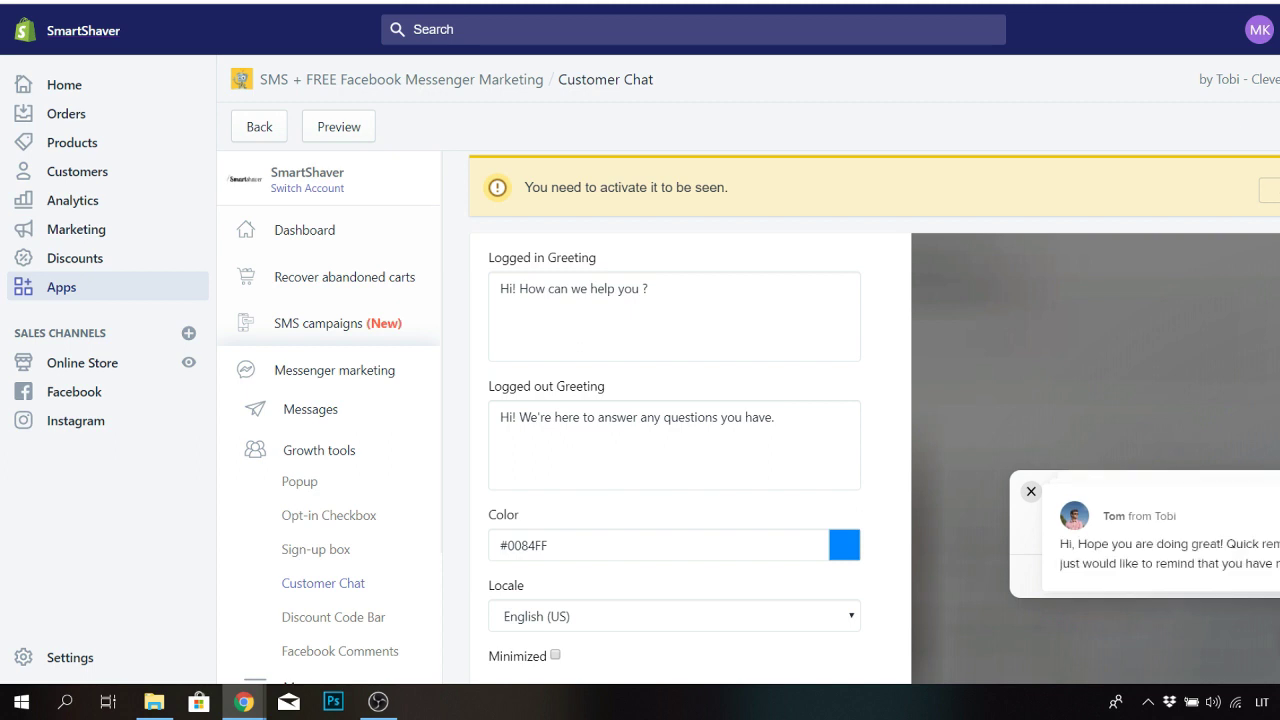
{"action": "left_click", "coordinate": [1266, 193]}
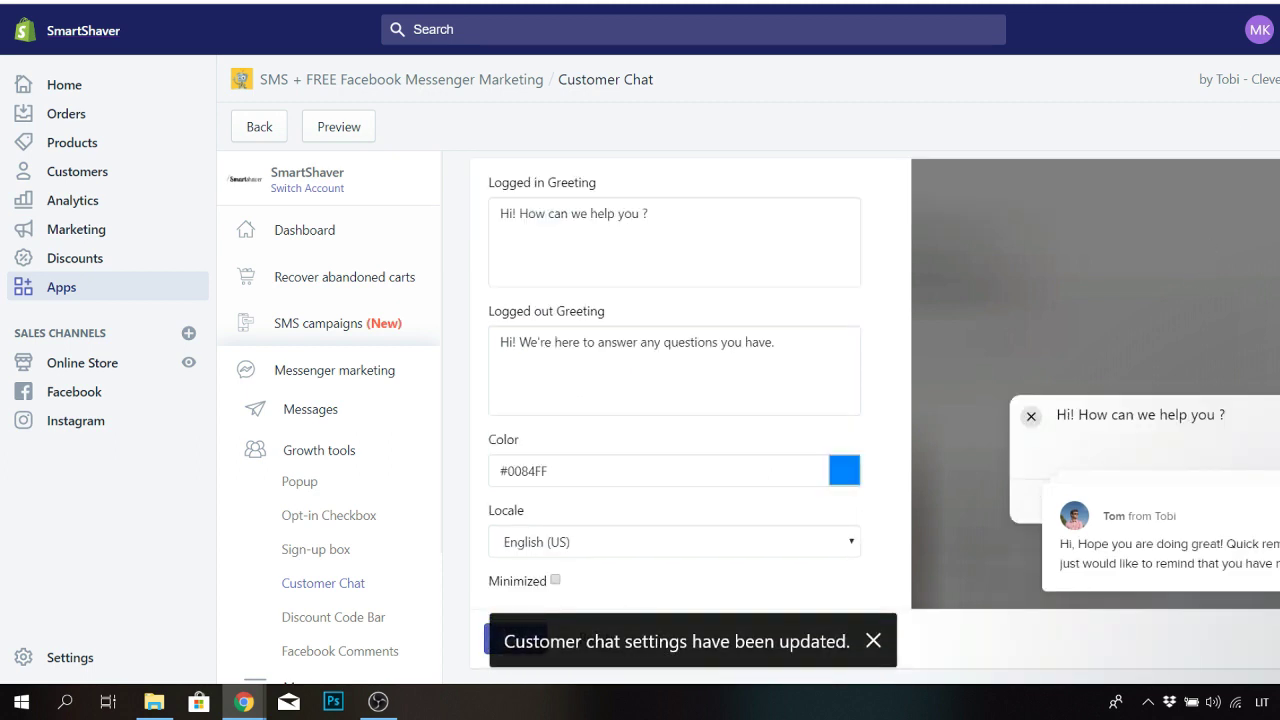
{"action": "left_click", "coordinate": [504, 648]}
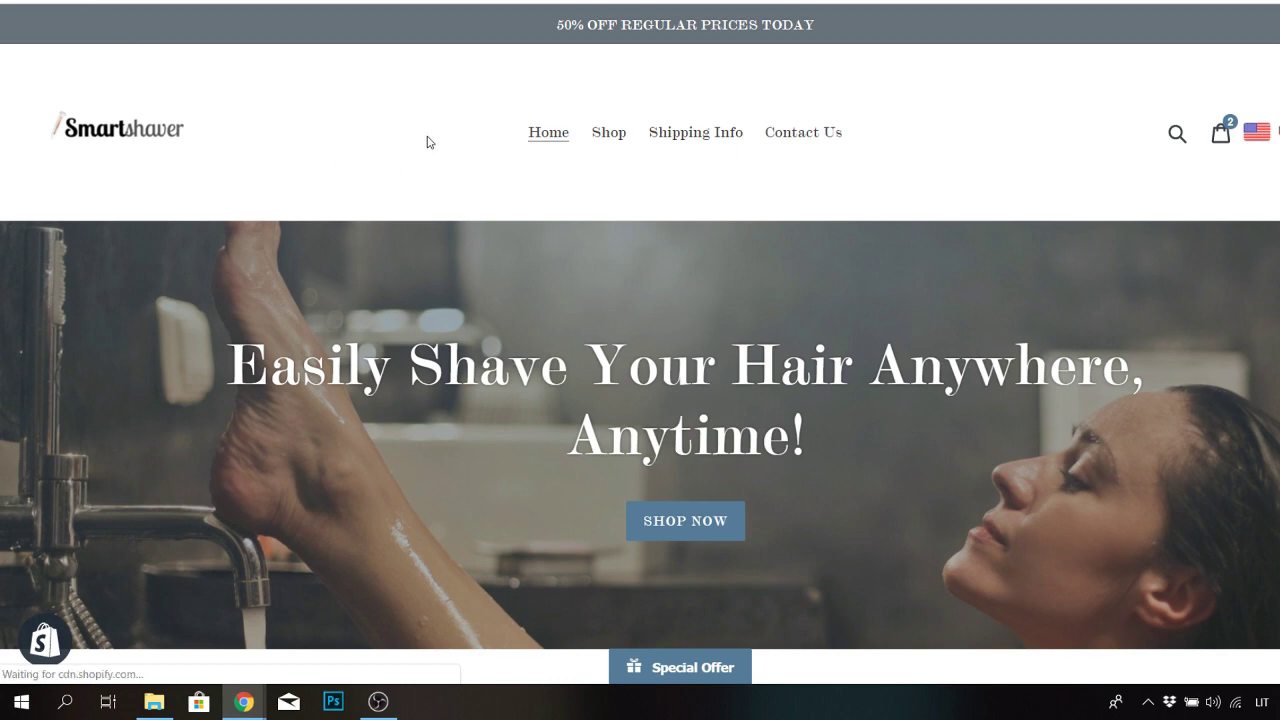
Check the storefront homepage for the Customer Chat widget
{"action": "left_click", "coordinate": [378, 701]}
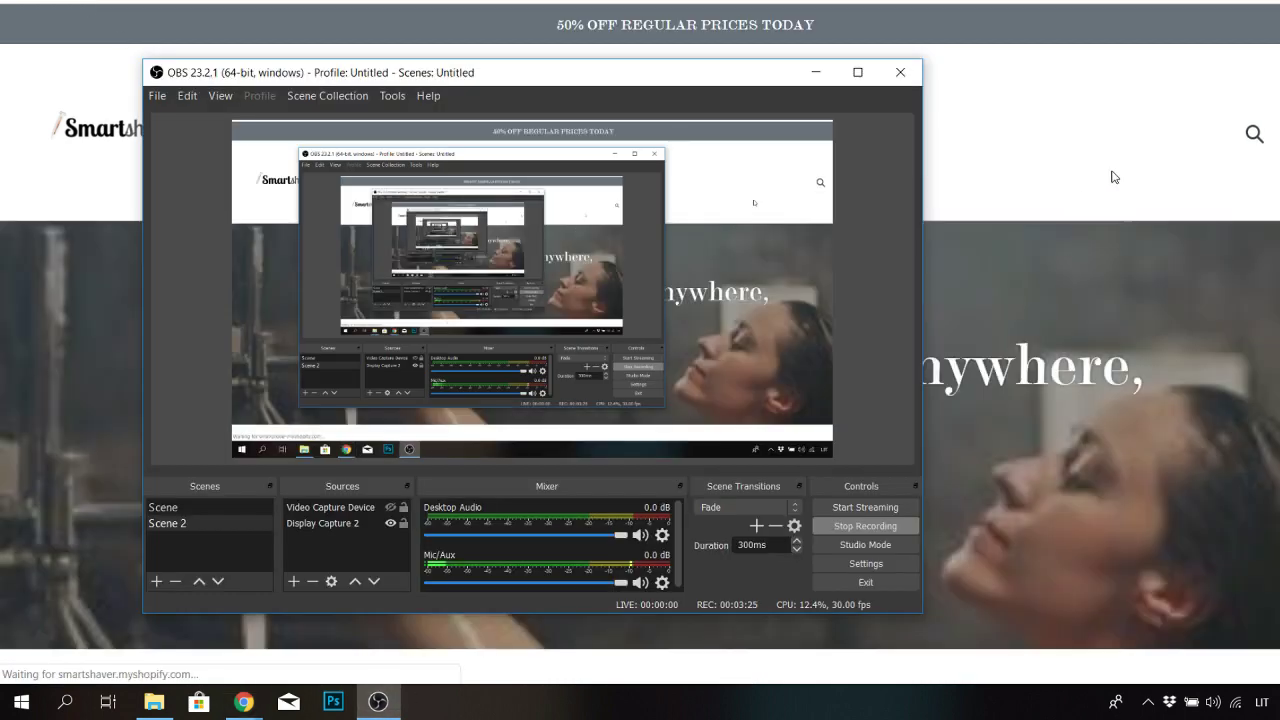
{"action": "left_click", "coordinate": [1114, 177]}
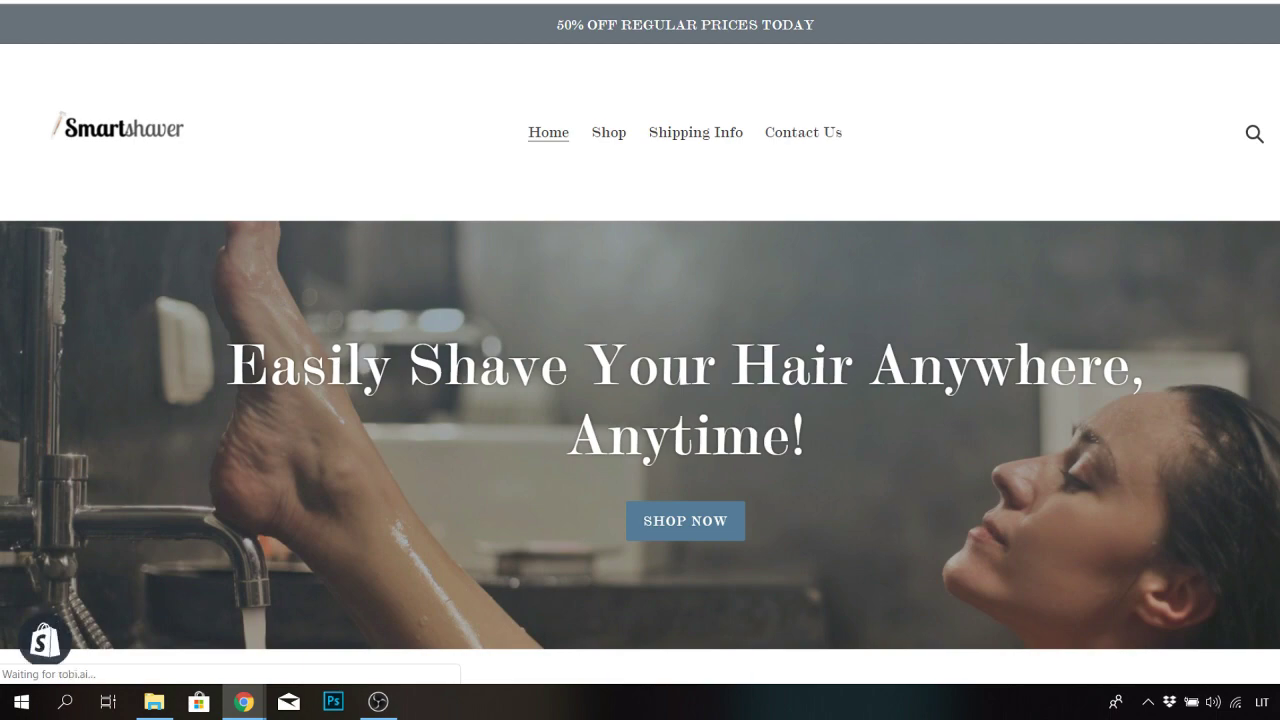
{"action": "scroll", "coordinate": [640, 360], "scroll_direction": "down", "scroll_amount": 5}
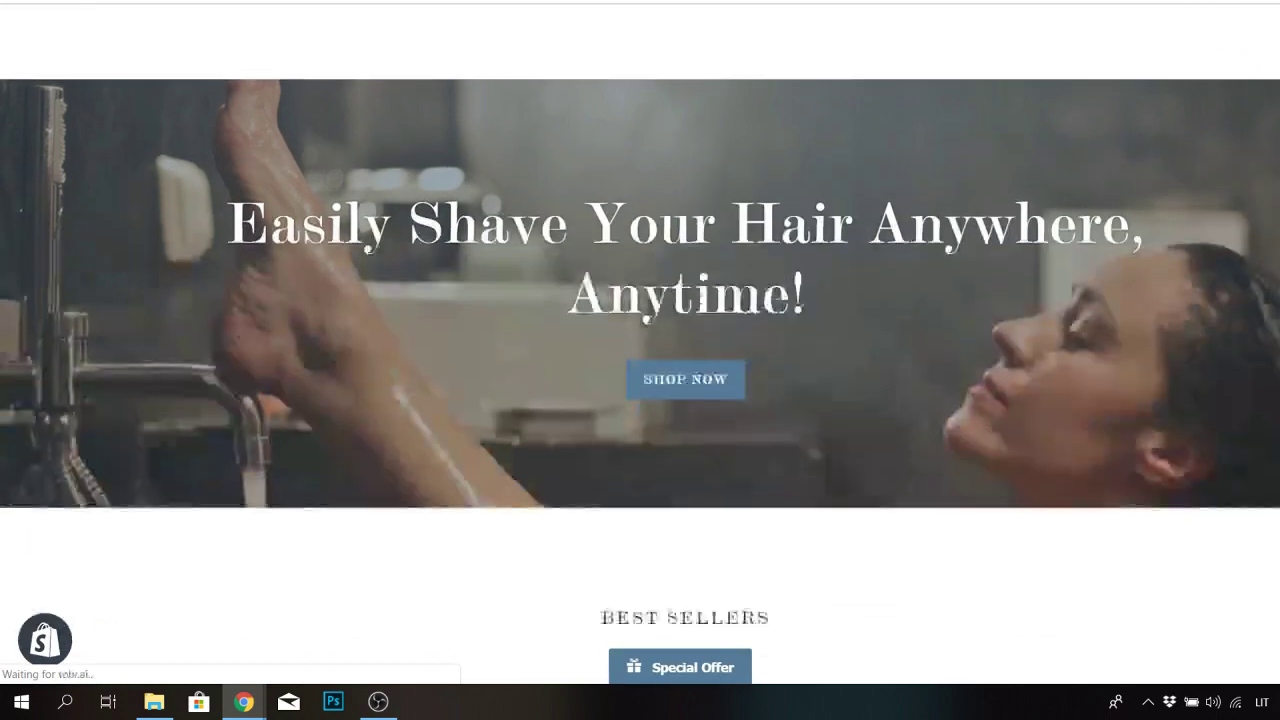
{"action": "scroll", "coordinate": [1173, 531], "scroll_direction": "down", "scroll_amount": 8}
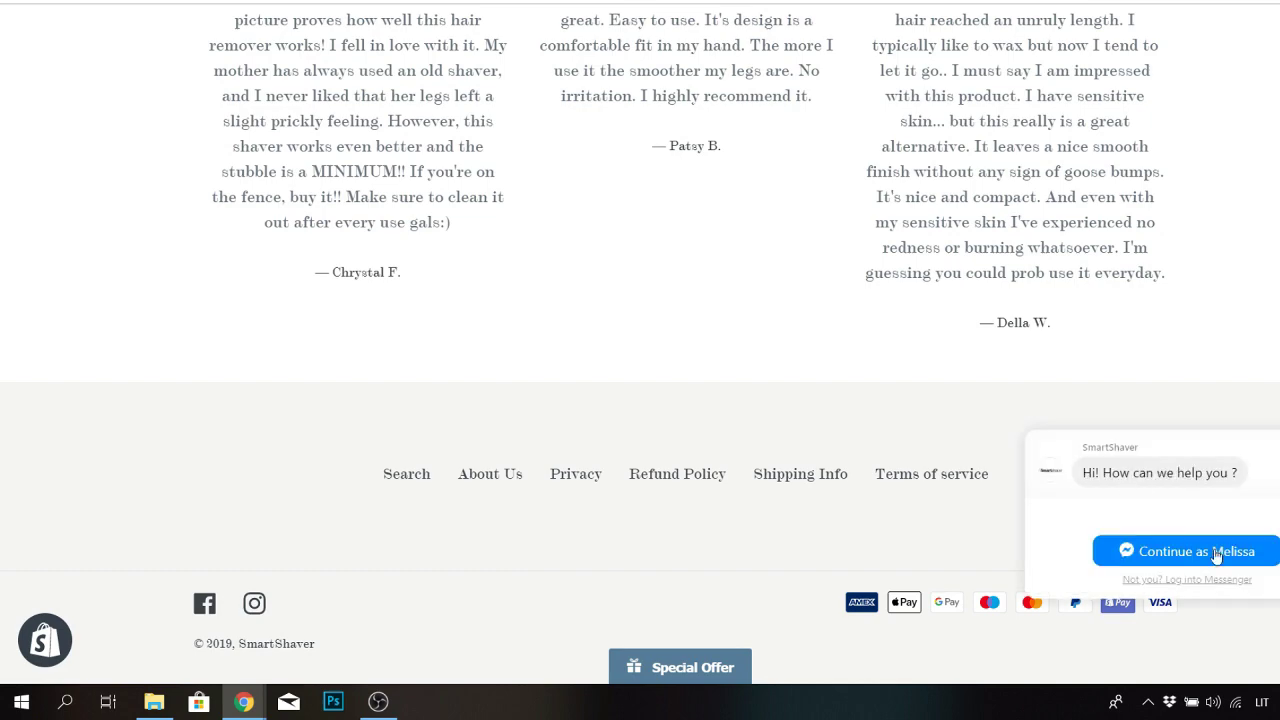
{"action": "scroll", "coordinate": [640, 360], "scroll_direction": "up", "scroll_amount": 15}
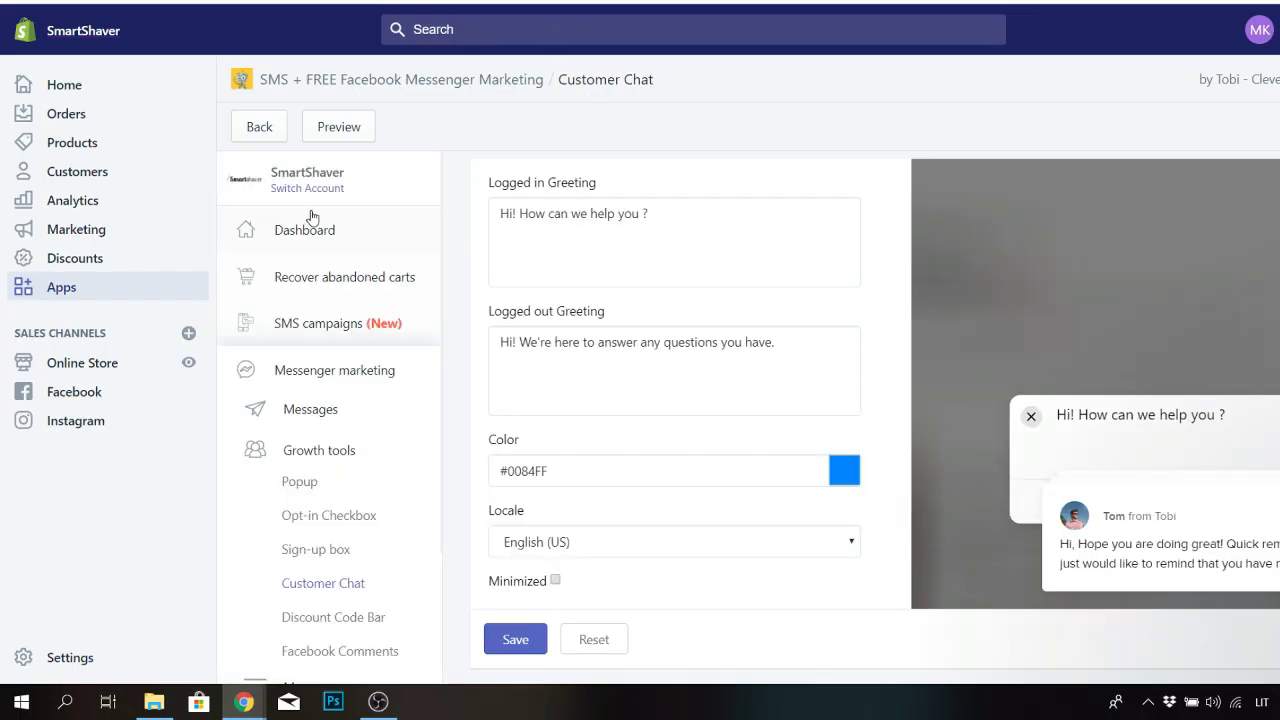
Open the Messenger marketing messages and activate Abandoned Cart Message #1 with its 1 hour delay
{"action": "left_click", "coordinate": [320, 466]}
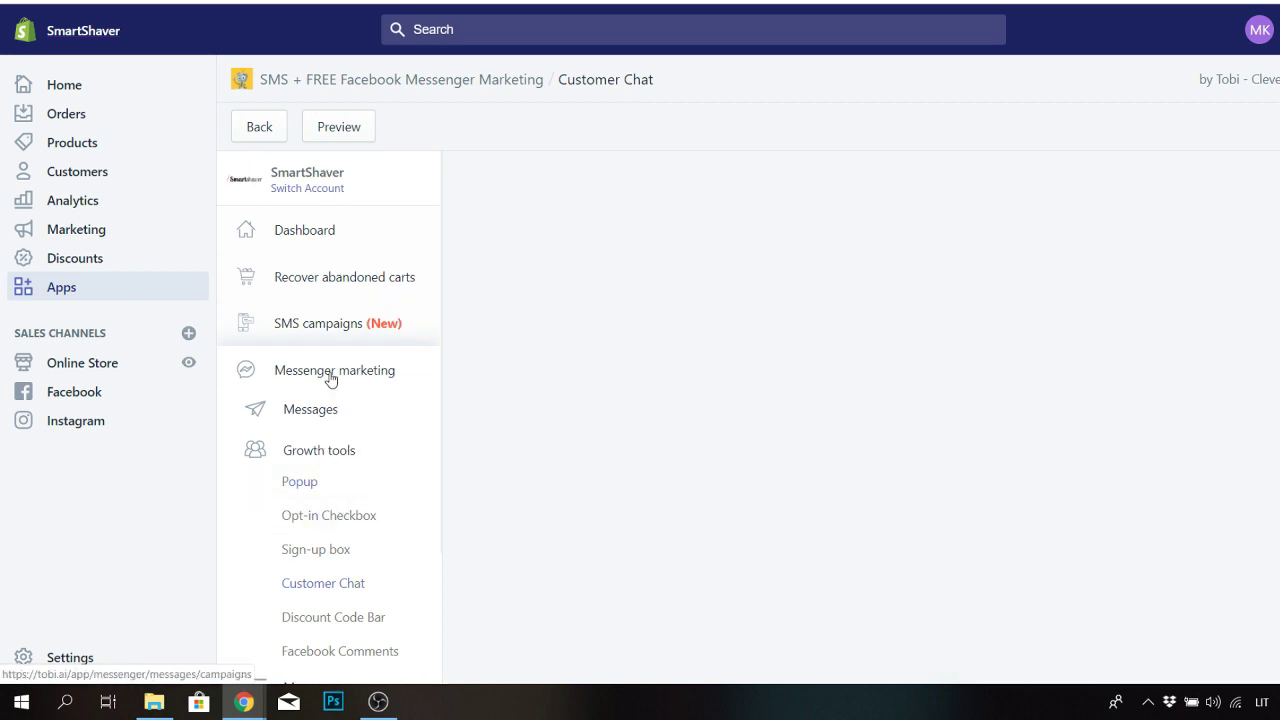
{"action": "left_click", "coordinate": [322, 374]}
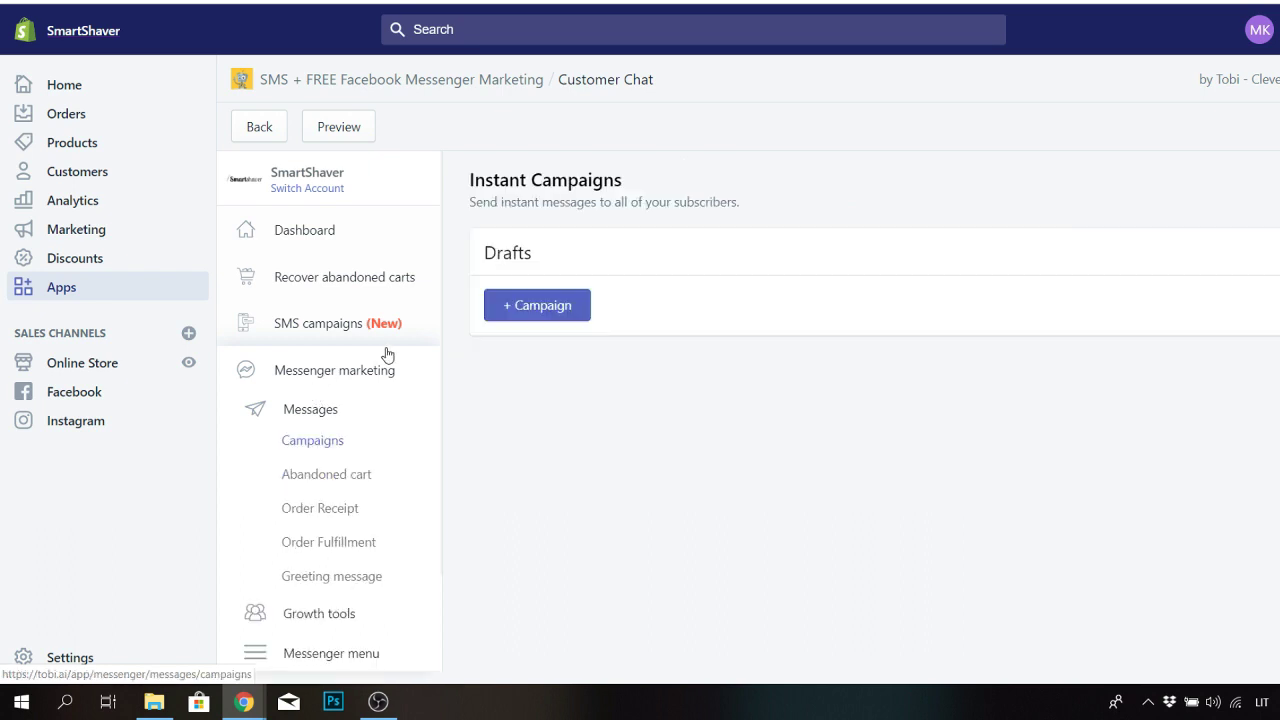
{"action": "left_click", "coordinate": [349, 489]}
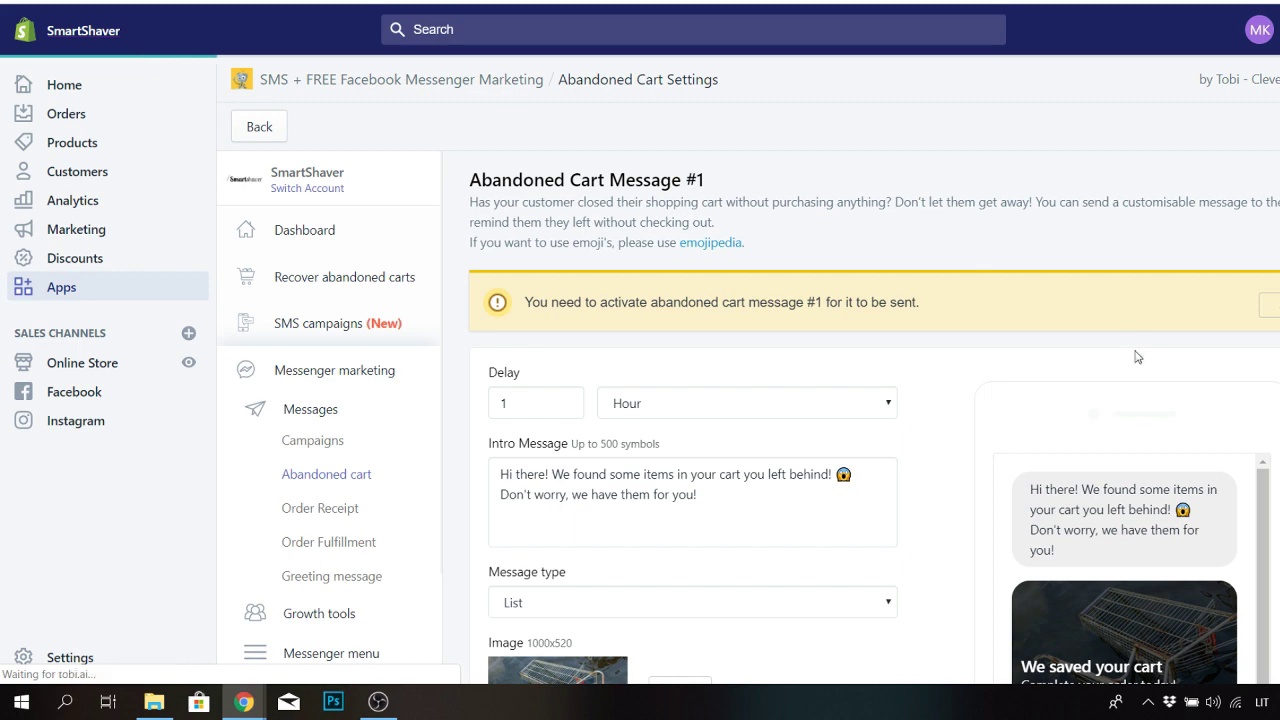
{"action": "scroll", "coordinate": [1108, 362], "scroll_direction": "down", "scroll_amount": 3}
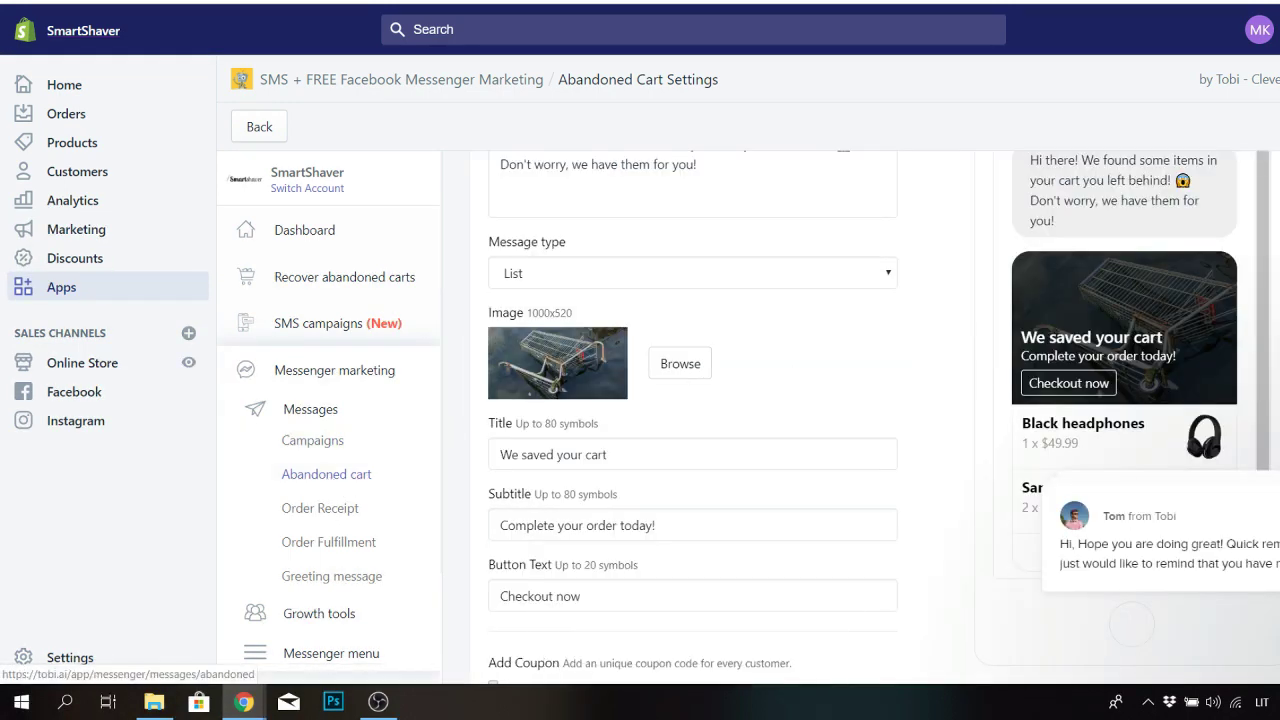
{"action": "left_click", "coordinate": [330, 474]}
{"action": "scroll", "coordinate": [874, 416], "scroll_direction": "up", "scroll_amount": 1}
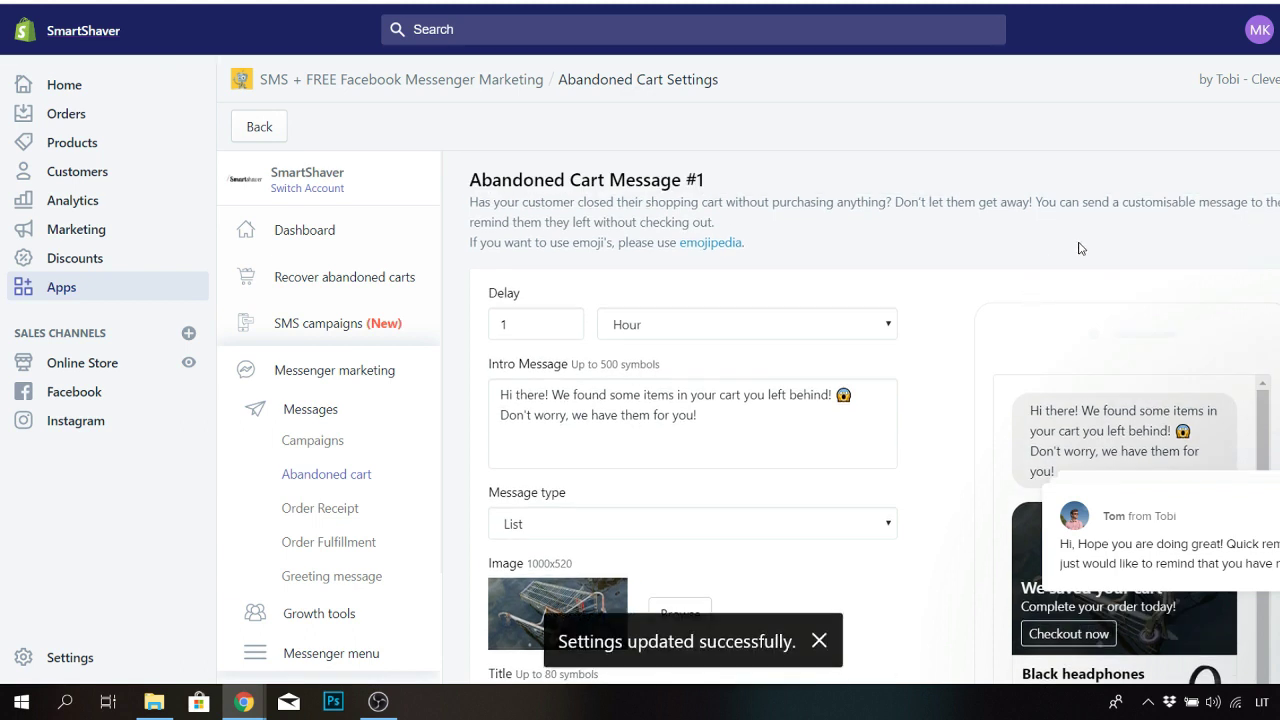
Activate the abandoned cart message sent after 23 hours, review its 5% coupon settings and save it
{"action": "left_click", "coordinate": [329, 473]}
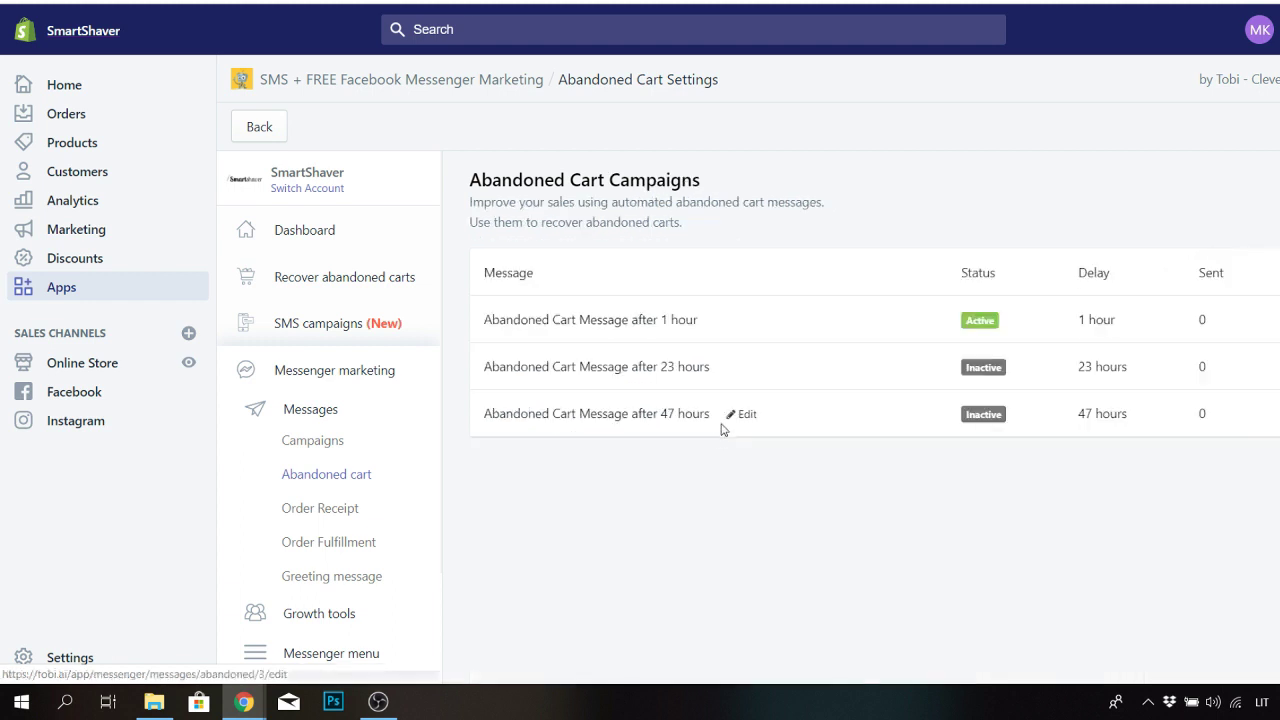
{"action": "left_click", "coordinate": [634, 368]}
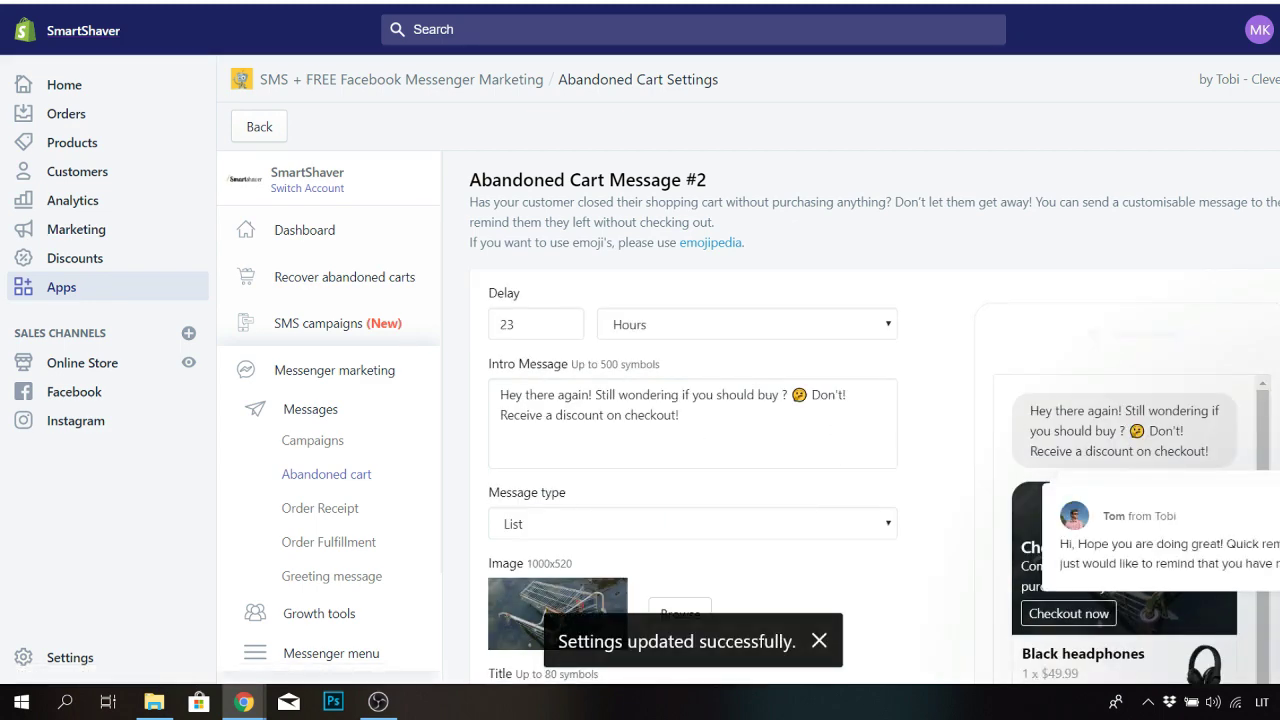
{"action": "scroll", "coordinate": [1205, 552], "scroll_direction": "down", "scroll_amount": 5}
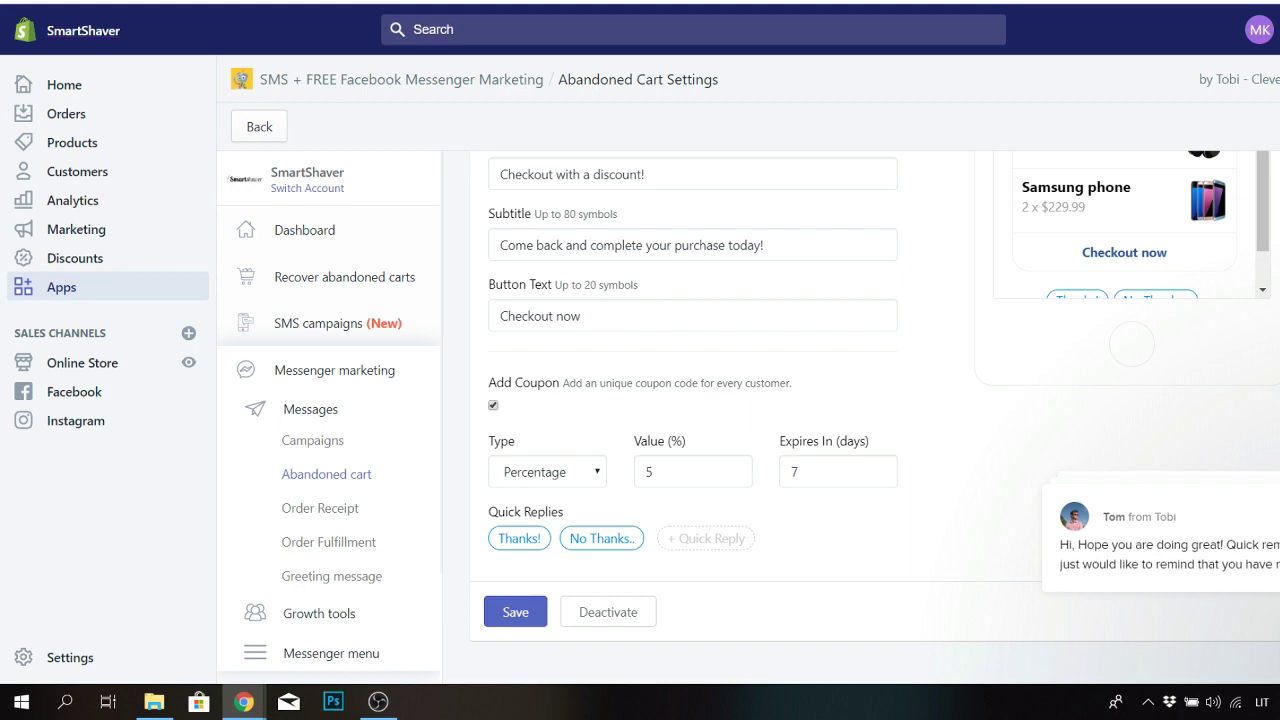
{"action": "left_click", "coordinate": [515, 611]}
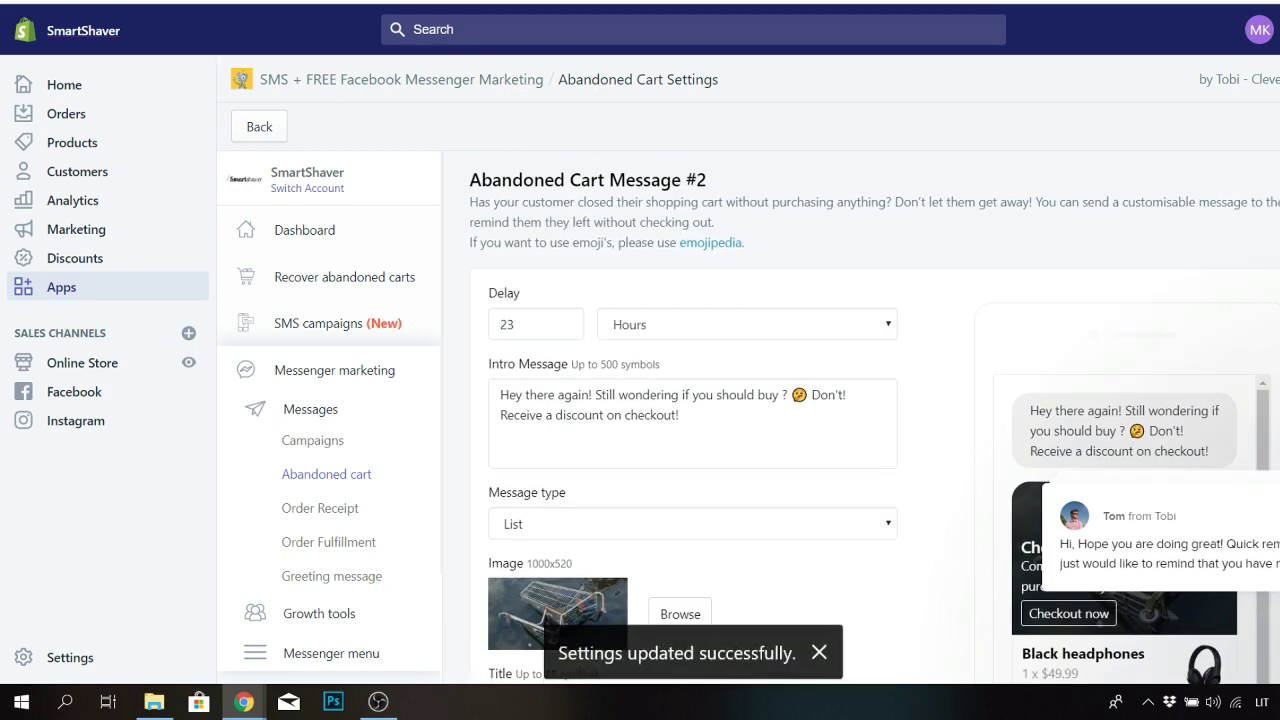
Return to the Abandoned Cart Campaigns list, then open and activate the message sent after 47 hours
{"action": "left_click", "coordinate": [345, 482]}
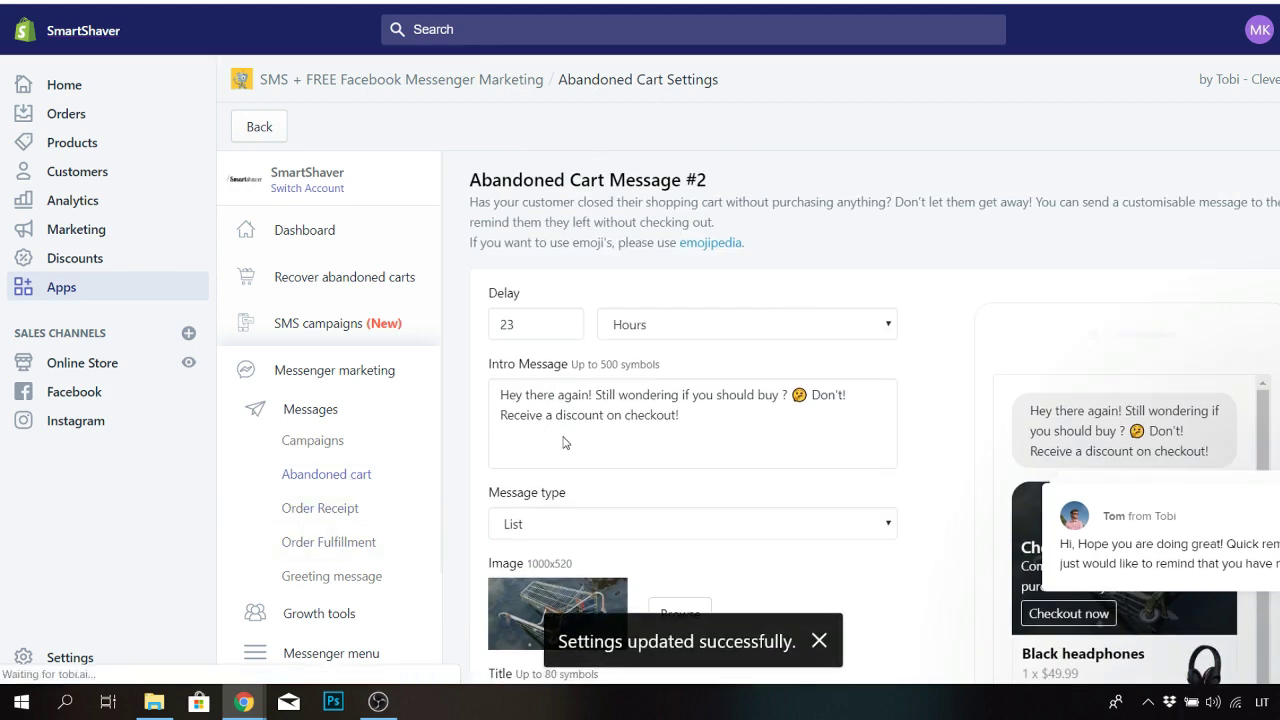
{"action": "left_click", "coordinate": [646, 424]}
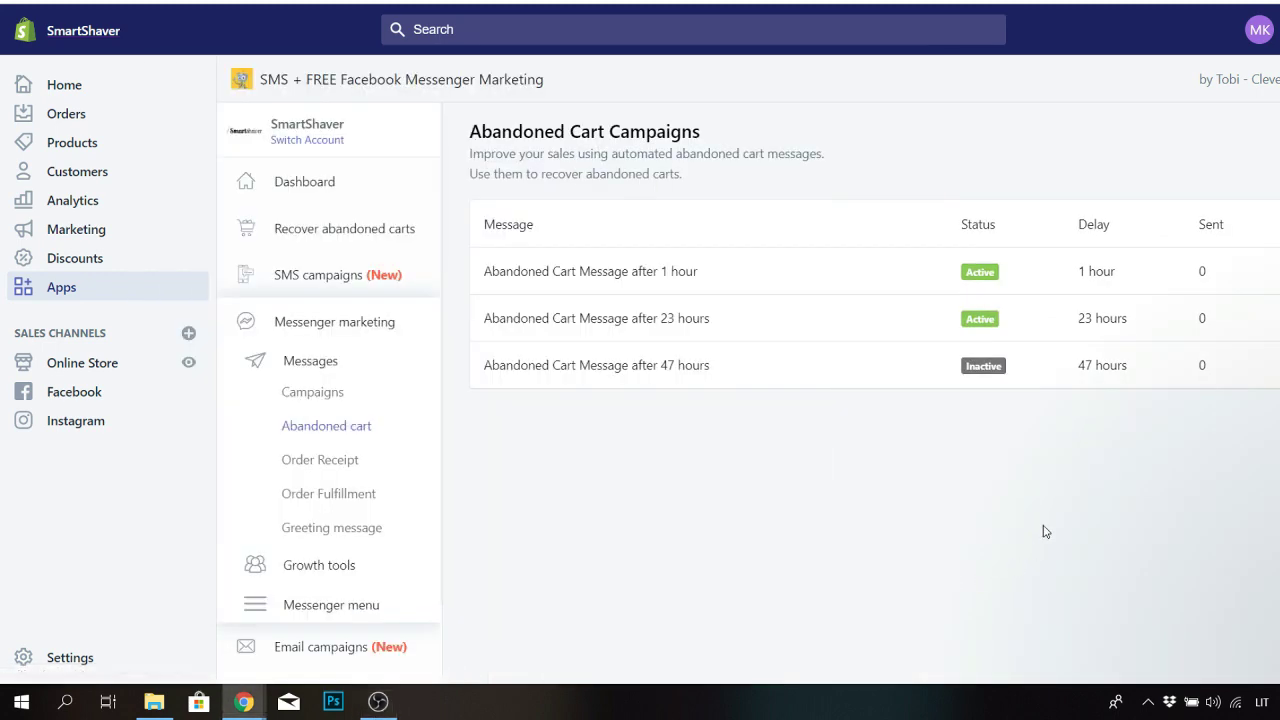
{"action": "left_click", "coordinate": [666, 370]}
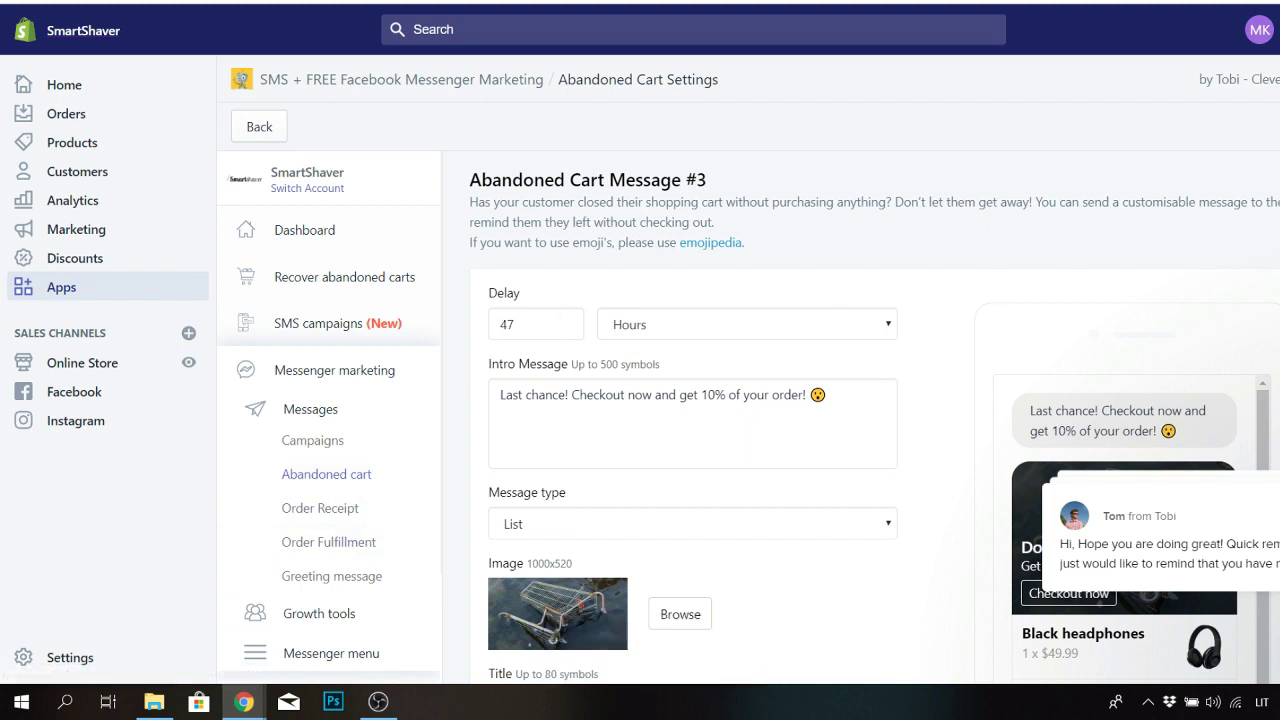
Look over the Greeting message settings and the Instant Campaigns page in Messenger marketing
{"action": "left_click", "coordinate": [354, 578]}
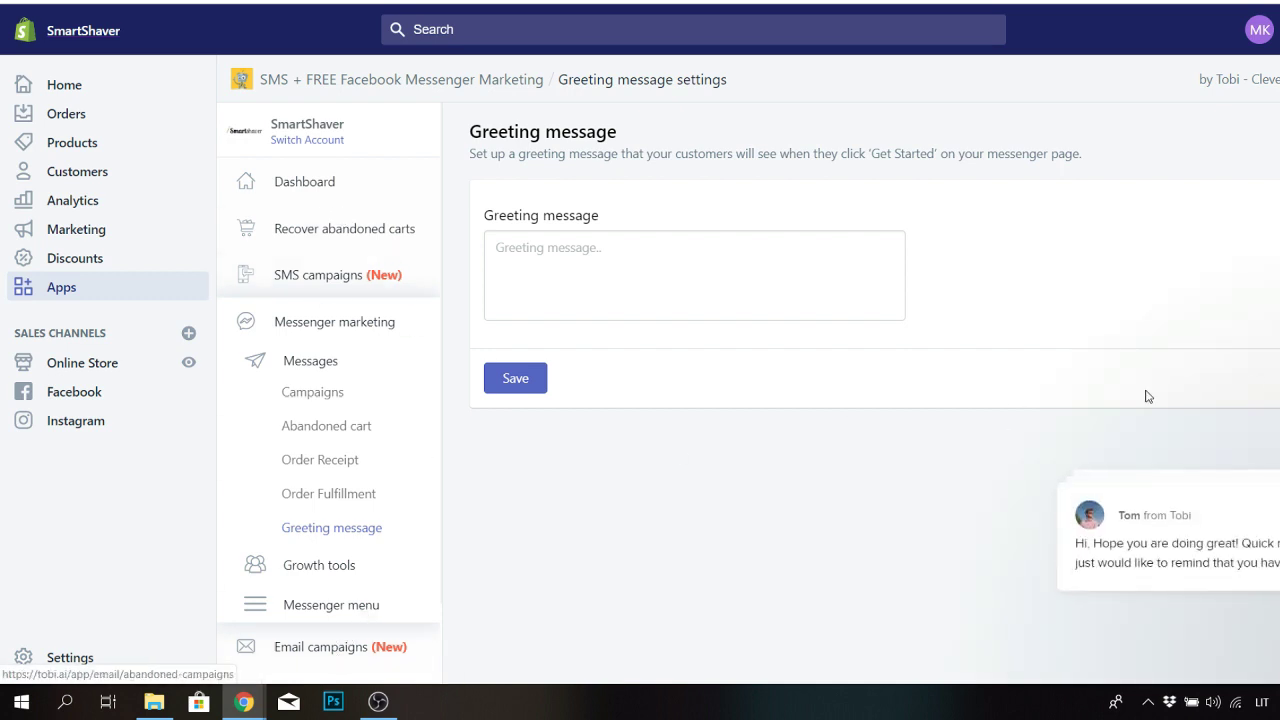
{"action": "left_click", "coordinate": [296, 326]}
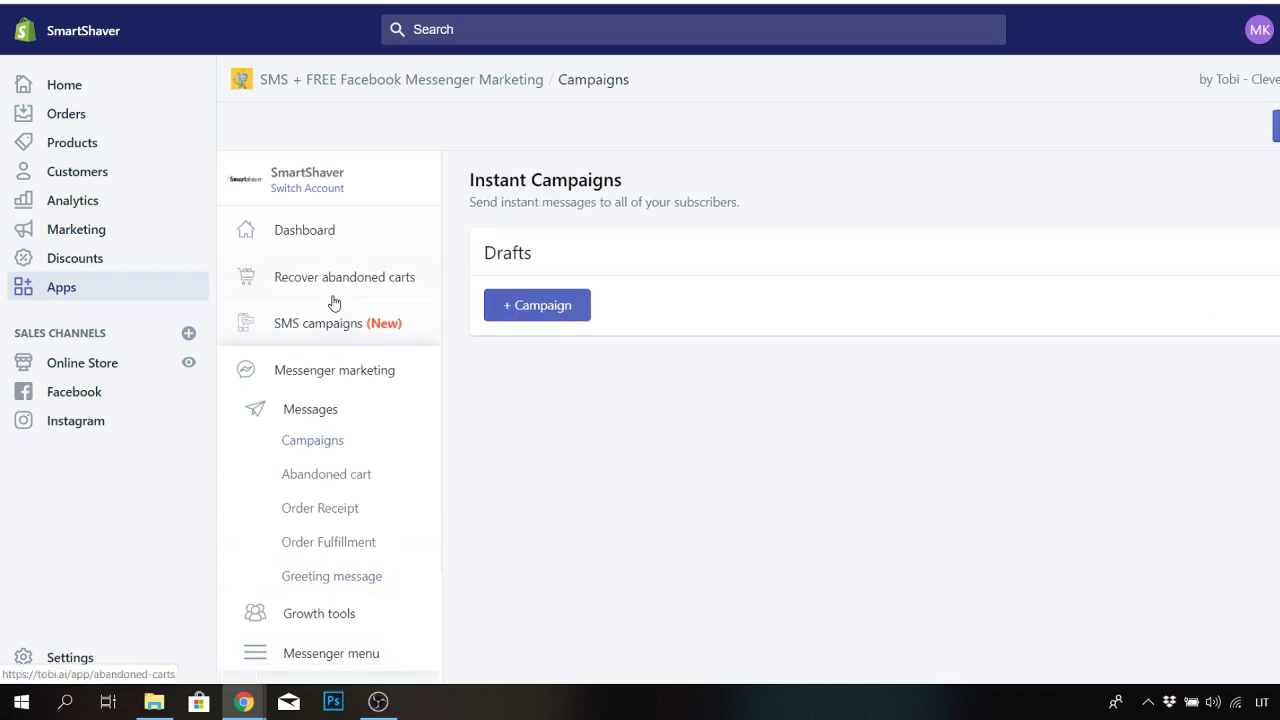
Open SMS Marketing and examine the abandoned checkout campaigns, SMS automations and a new promotional message campaign's settings
{"action": "left_click", "coordinate": [334, 328]}
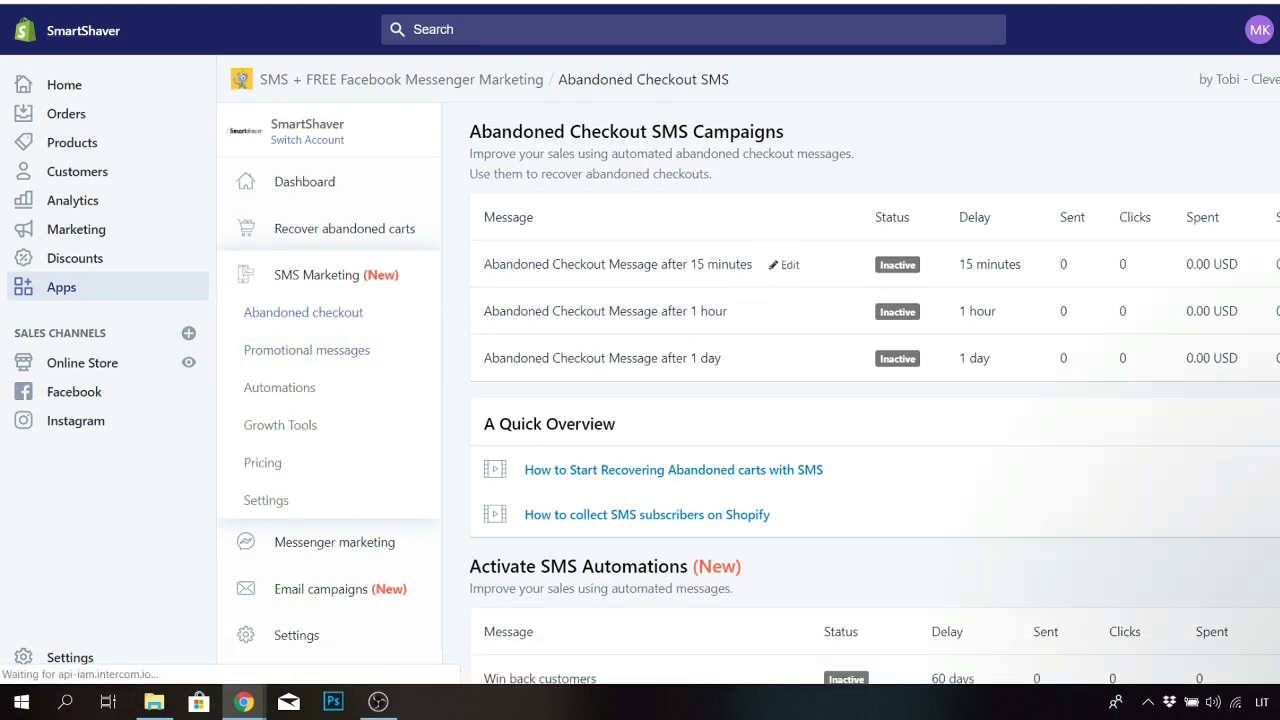
{"action": "scroll", "coordinate": [845, 493], "scroll_direction": "down", "scroll_amount": 3}
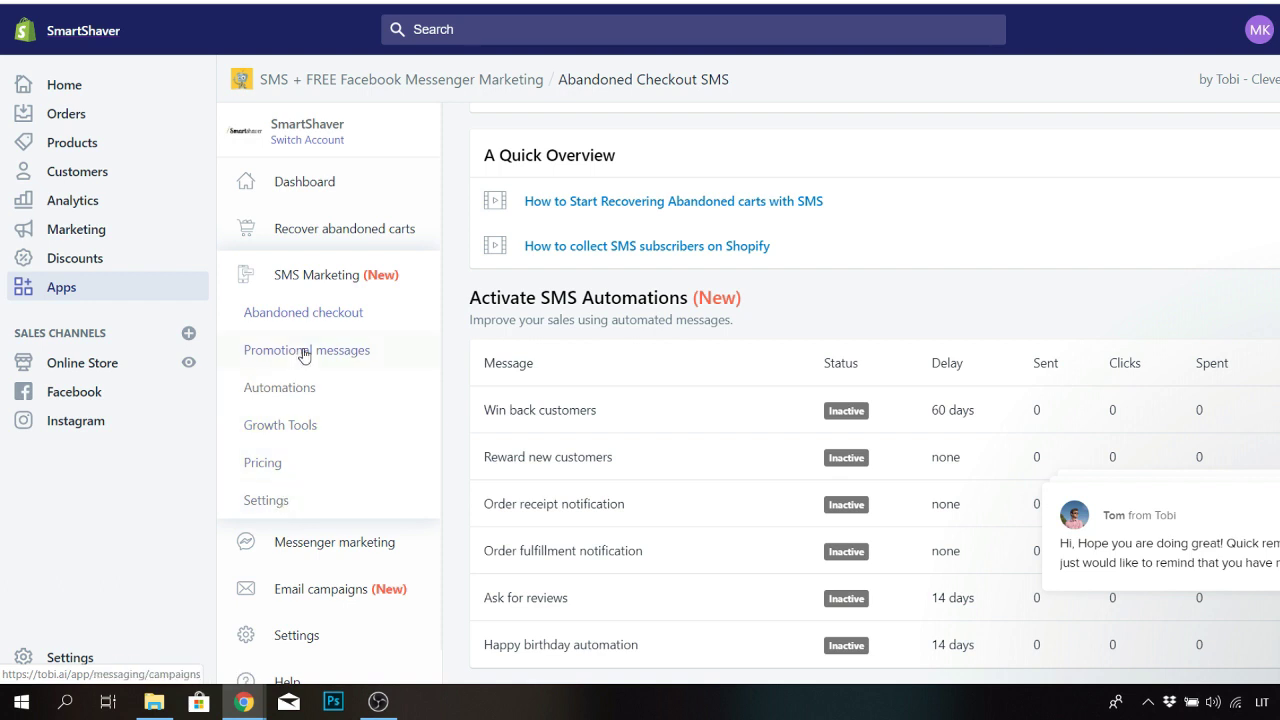
{"action": "left_click", "coordinate": [358, 415]}
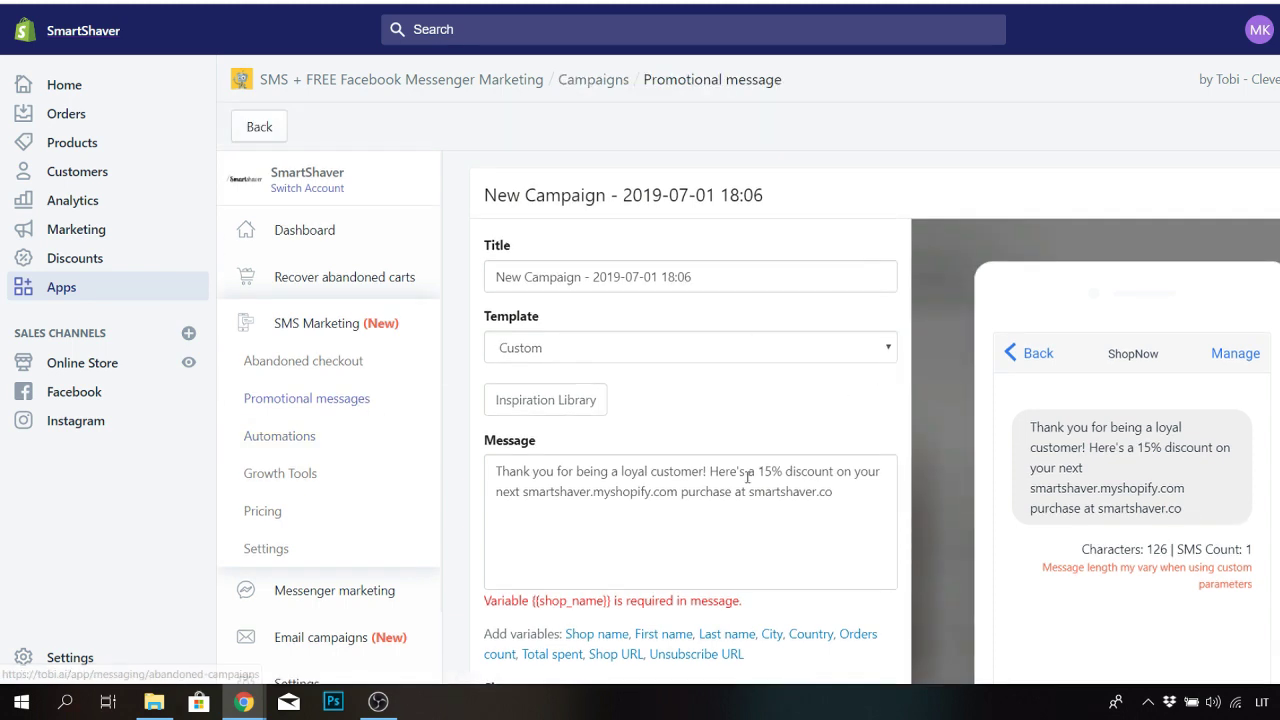
{"action": "scroll", "coordinate": [750, 470], "scroll_direction": "down", "scroll_amount": 2}
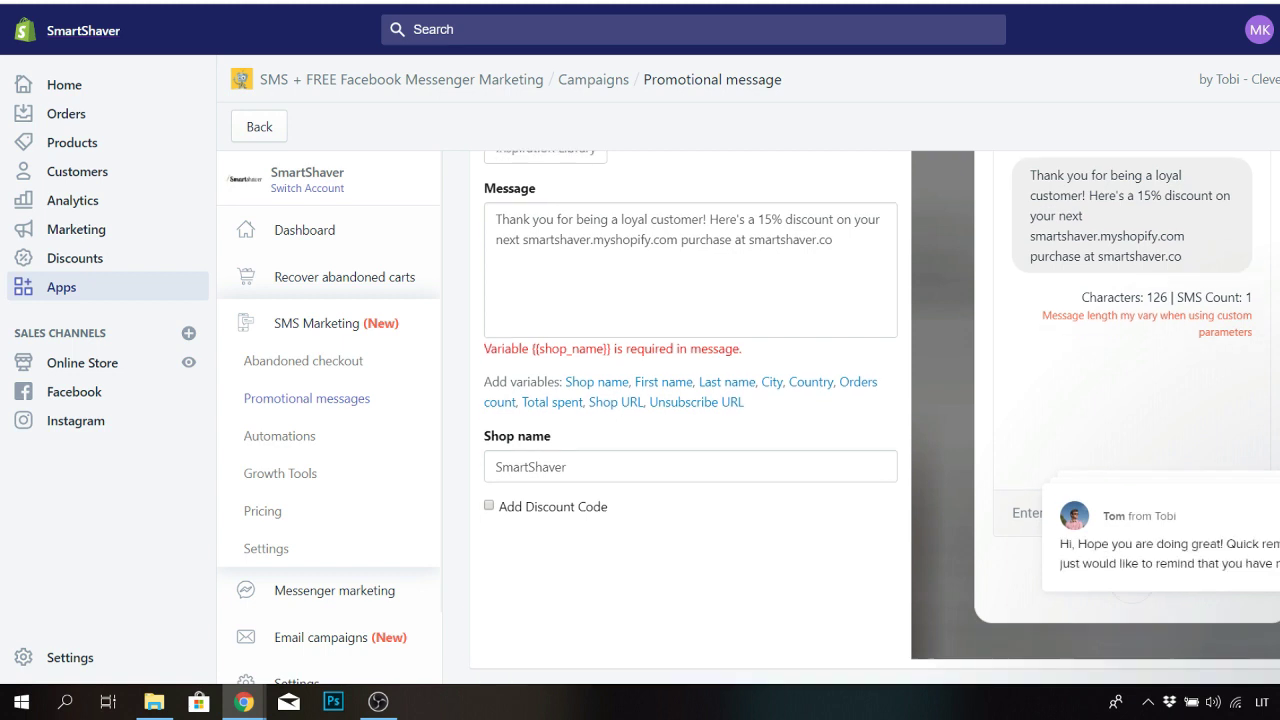
Leave the promotional message campaign for the store's Shopify home page and switch to the smartshaver Instagram profile
{"action": "scroll", "coordinate": [875, 417], "scroll_direction": "up", "scroll_amount": 2}
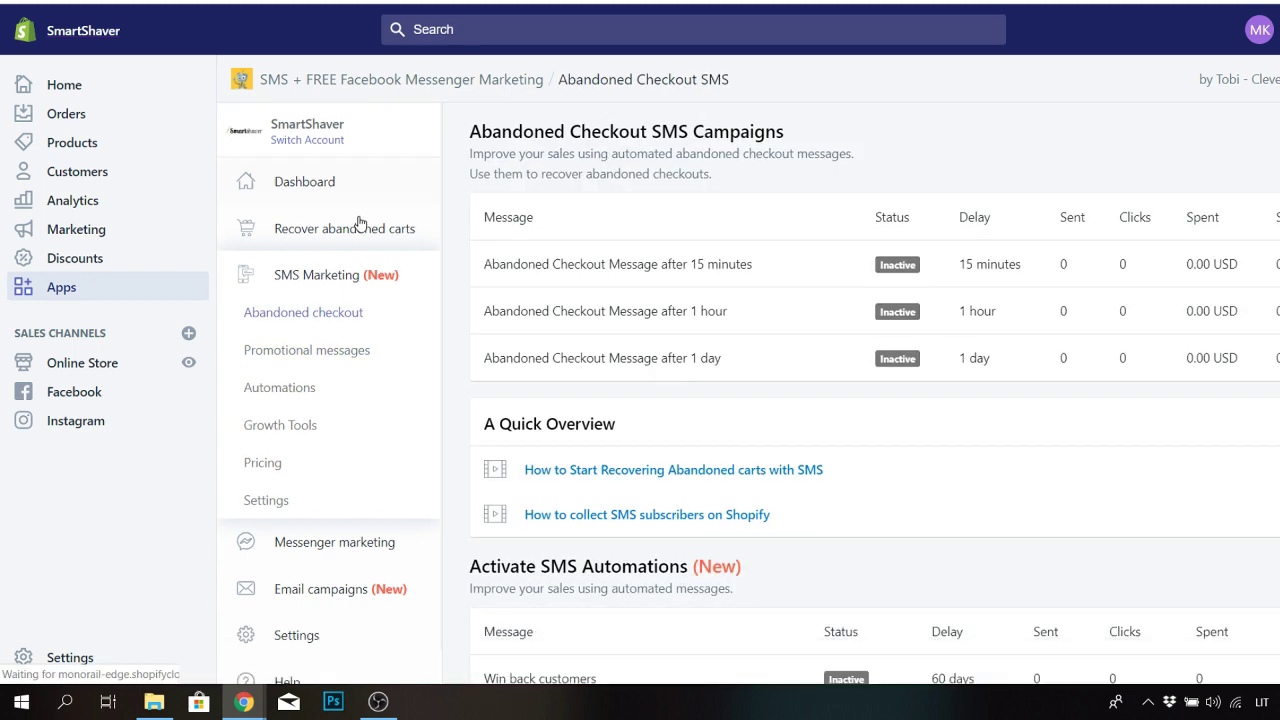
{"action": "left_click", "coordinate": [88, 93]}
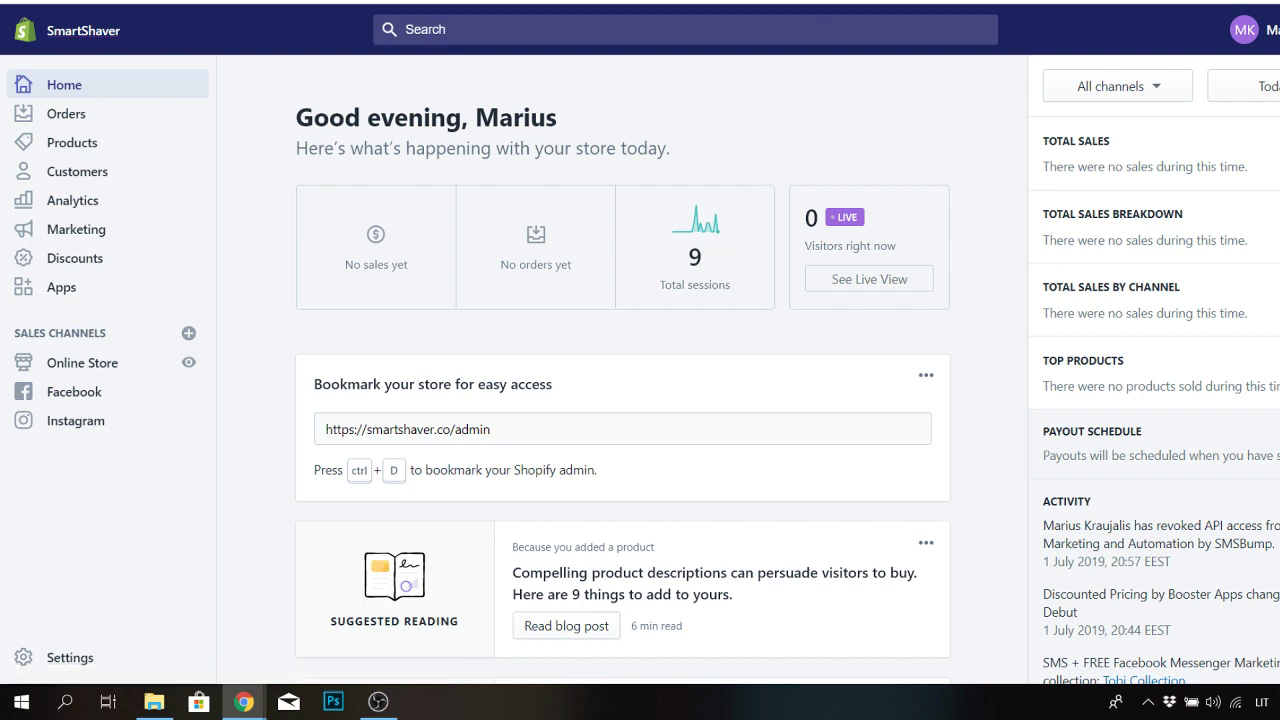
{"action": "key", "text": "ctrl+Tab"}
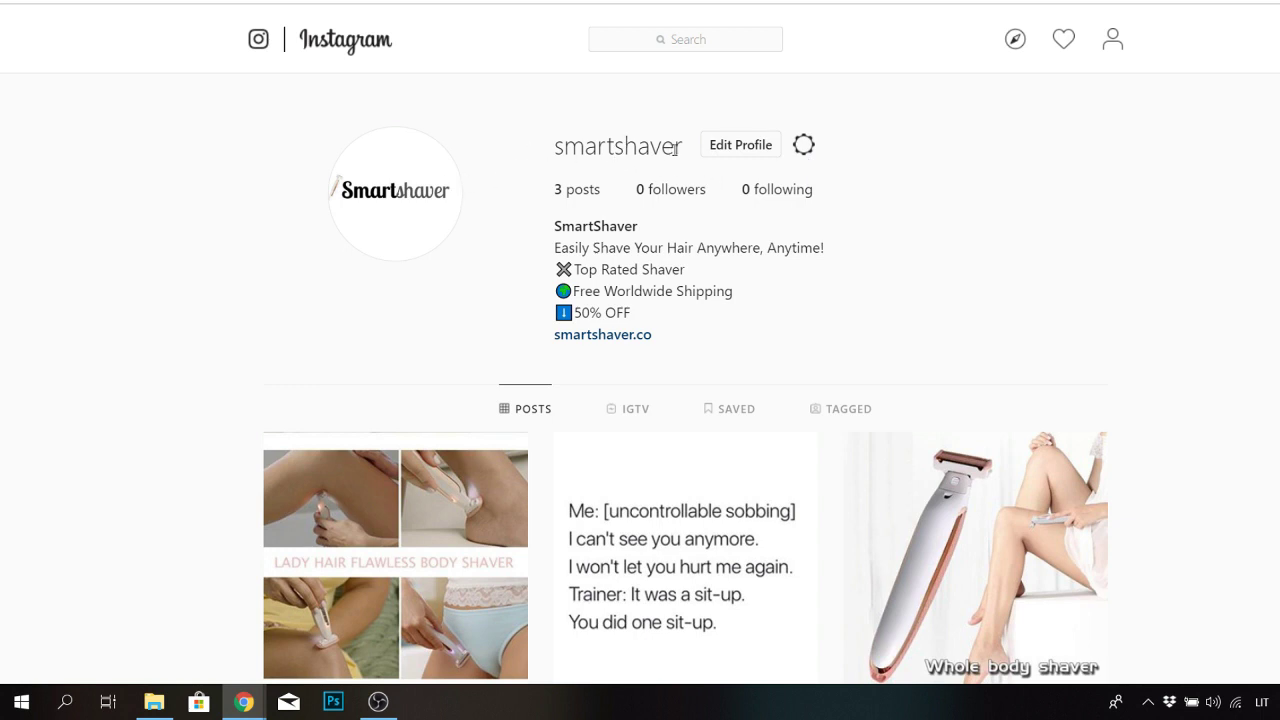
Examine the Instagram profile's username, bio text and store link
{"action": "left_click_drag", "start_coordinate": [676, 148], "coordinate": [606, 148]}
{"action": "left_click", "coordinate": [539, 174]}
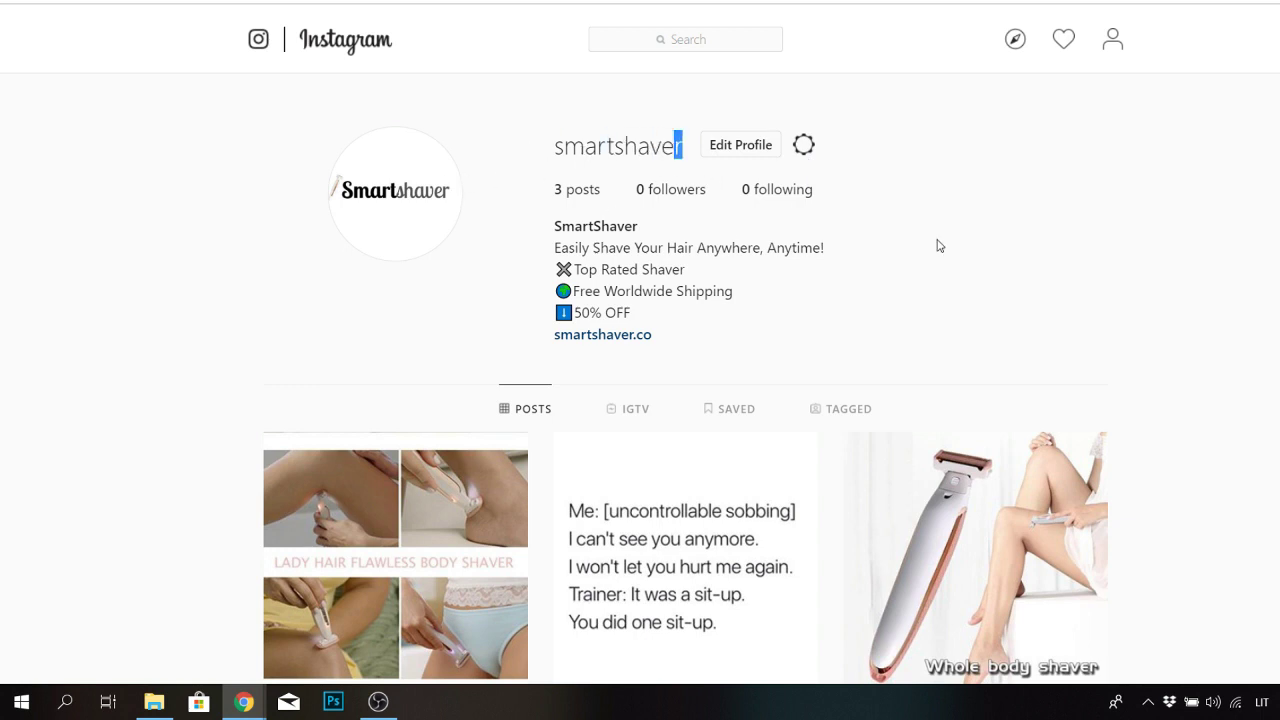
{"action": "double_click", "coordinate": [665, 150]}
{"action": "left_click", "coordinate": [680, 312]}
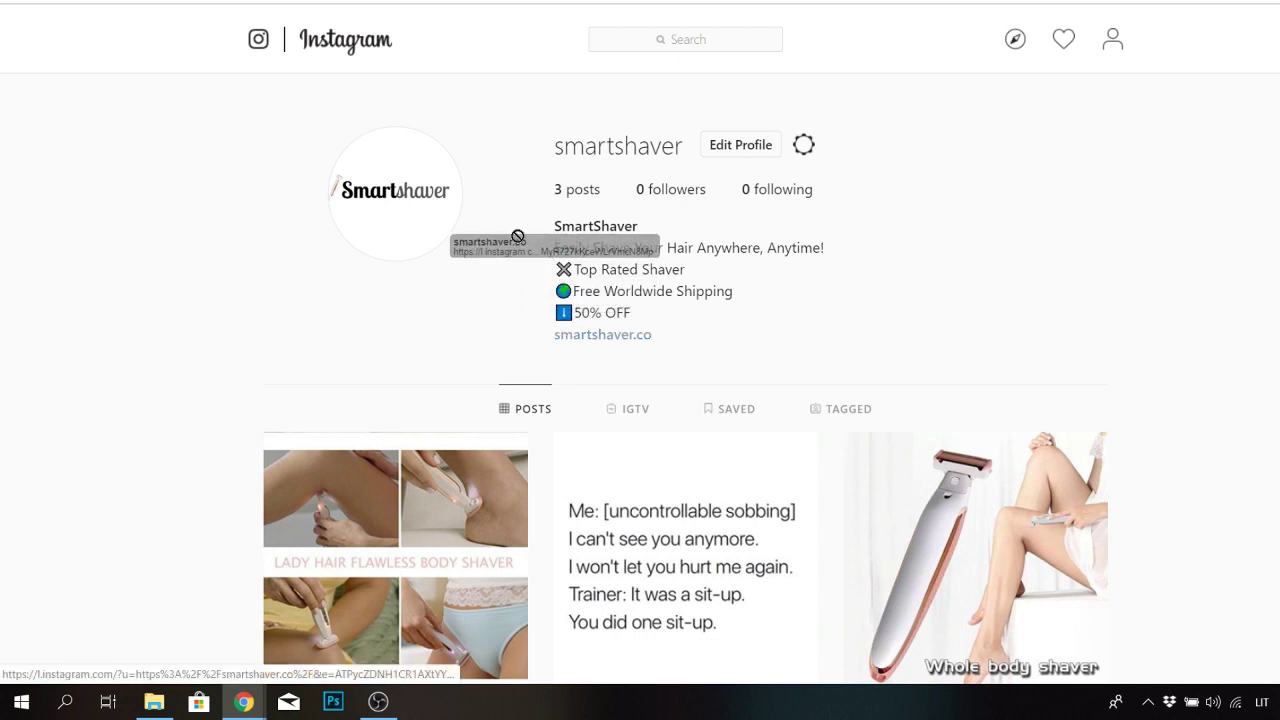
{"action": "left_click_drag", "start_coordinate": [582, 248], "coordinate": [754, 248]}
{"action": "left_click", "coordinate": [940, 254]}
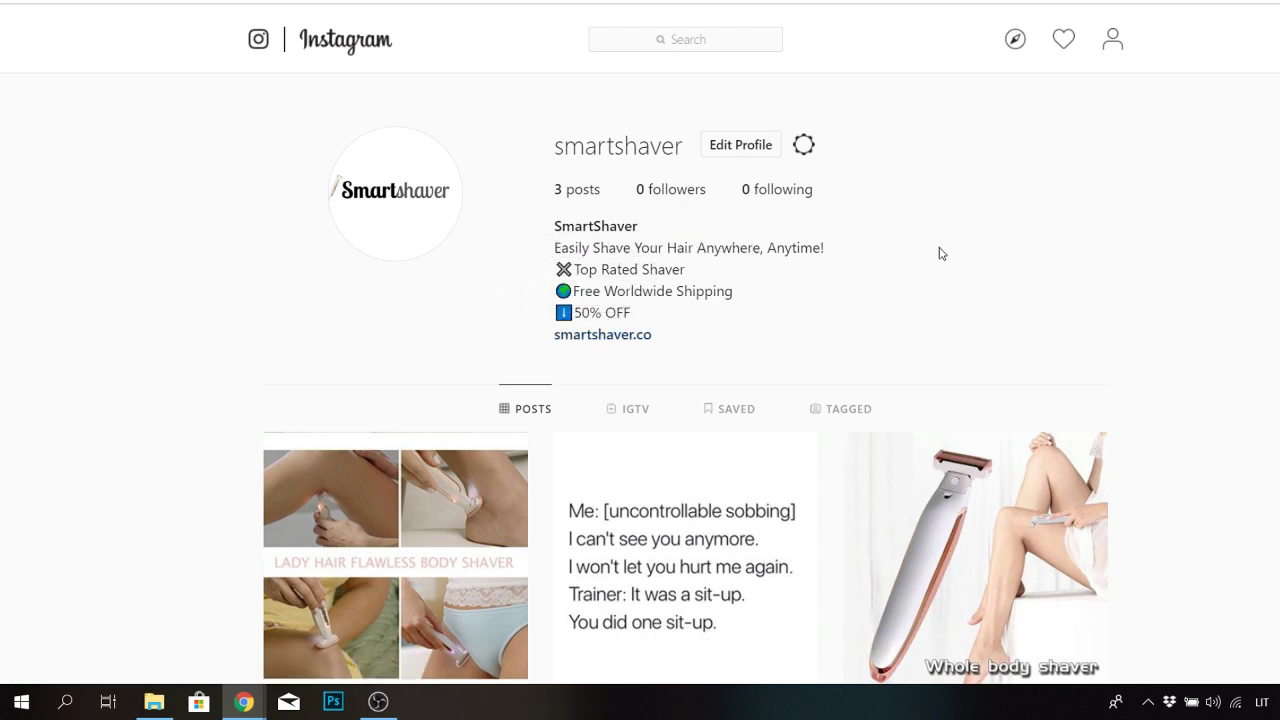
Look over the Instagram profile's published posts along with its follower figures and bio
{"action": "scroll", "coordinate": [640, 360], "scroll_direction": "down", "scroll_amount": 1}
{"action": "scroll", "coordinate": [640, 360], "scroll_direction": "up", "scroll_amount": 1}
{"action": "scroll", "coordinate": [957, 262], "scroll_direction": "down", "scroll_amount": 1}
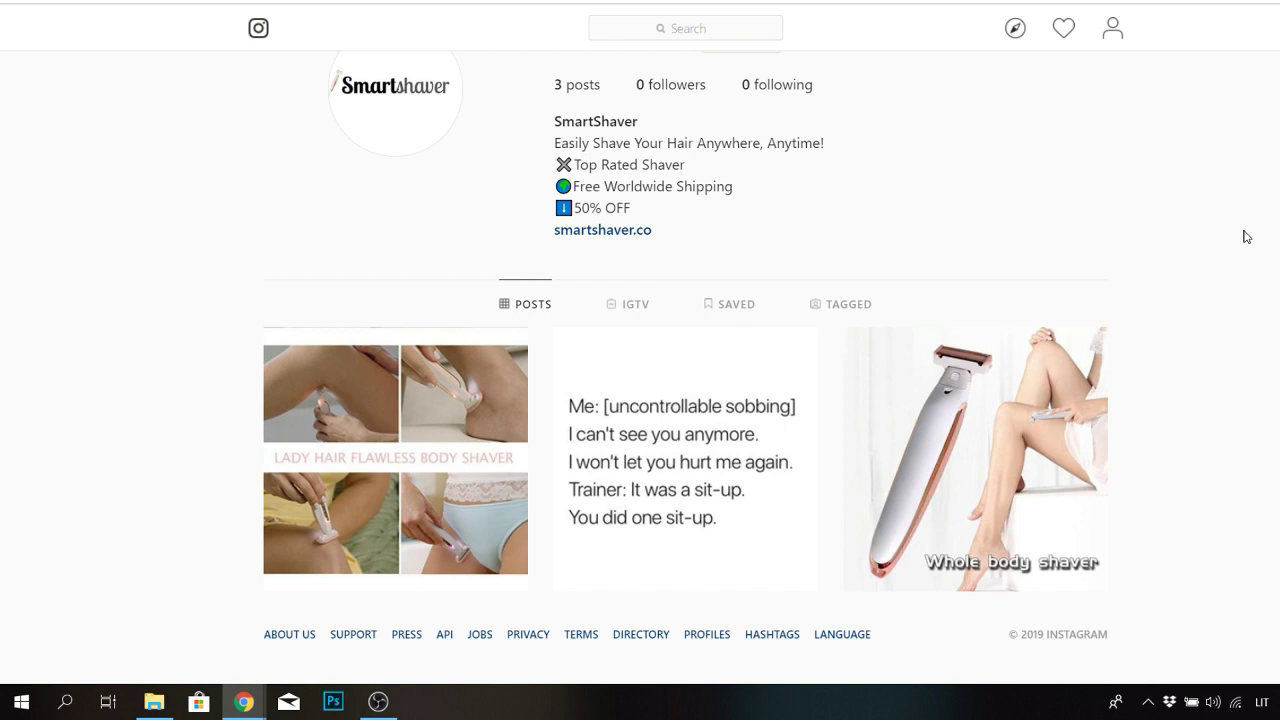
{"action": "scroll", "coordinate": [830, 164], "scroll_direction": "up", "scroll_amount": 1}
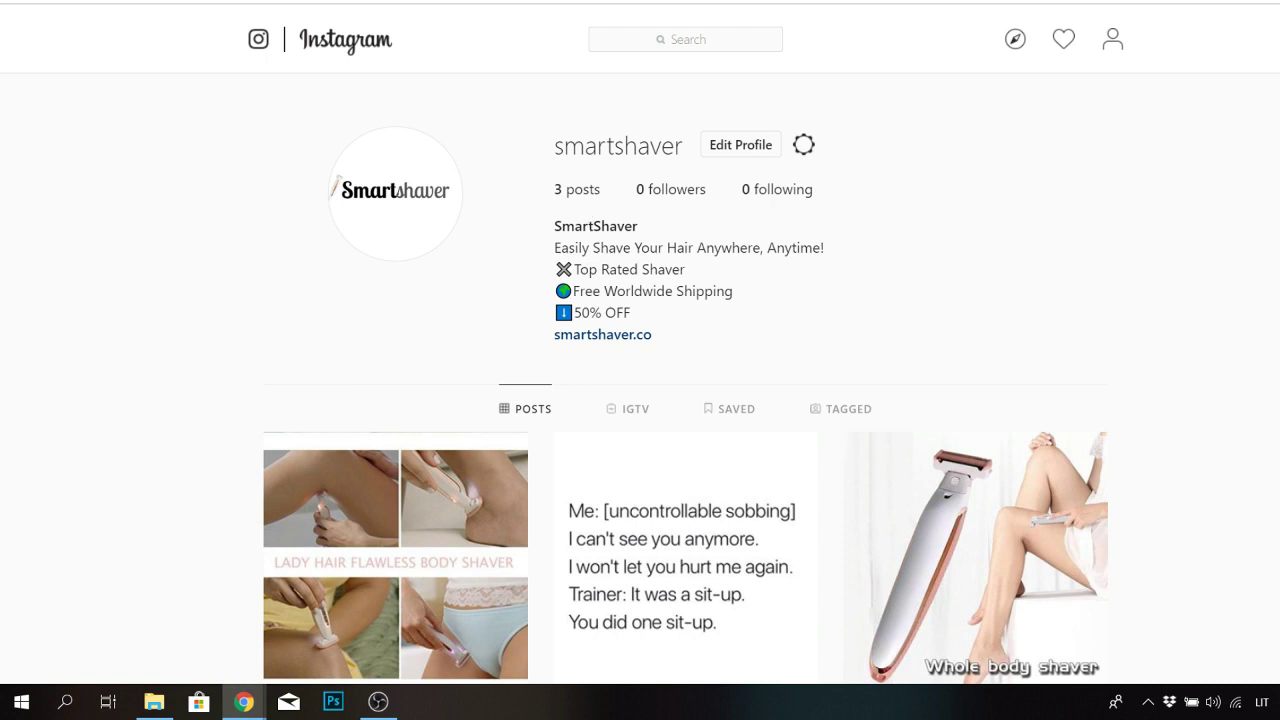
{"action": "scroll", "coordinate": [700, 283], "scroll_direction": "down", "scroll_amount": 1}
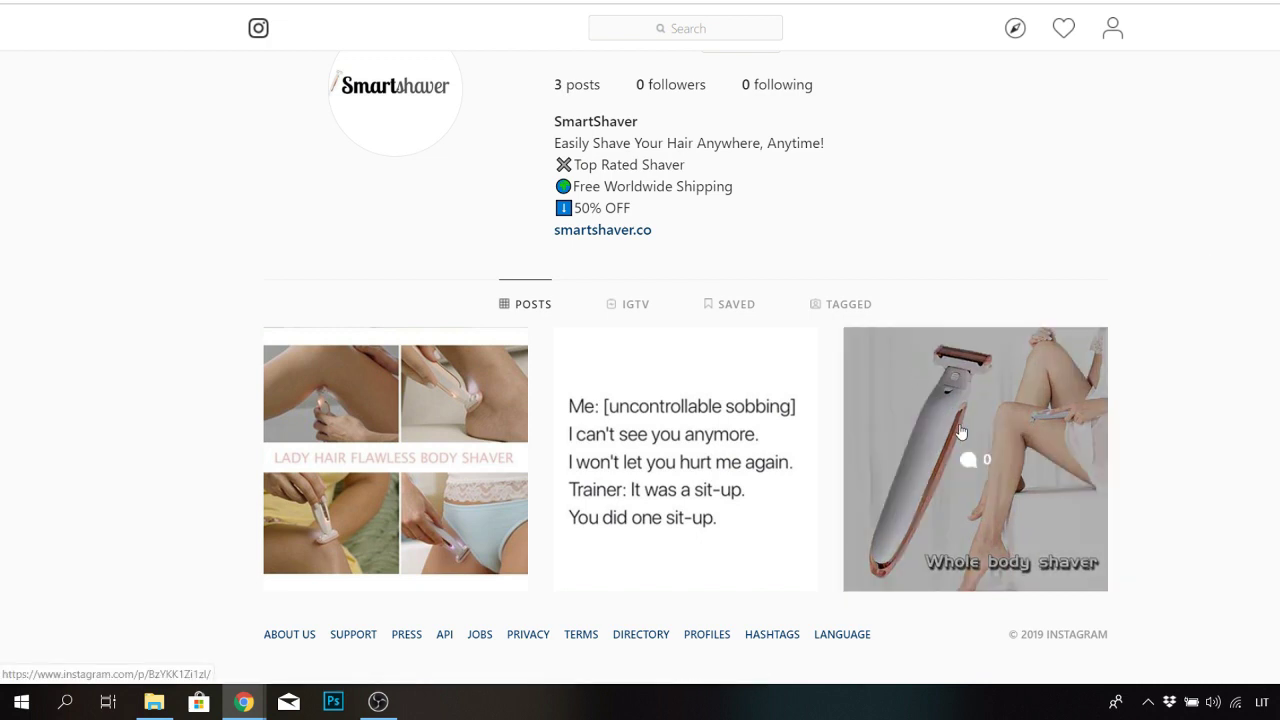
{"action": "scroll", "coordinate": [640, 400], "scroll_direction": "up", "scroll_amount": 1}
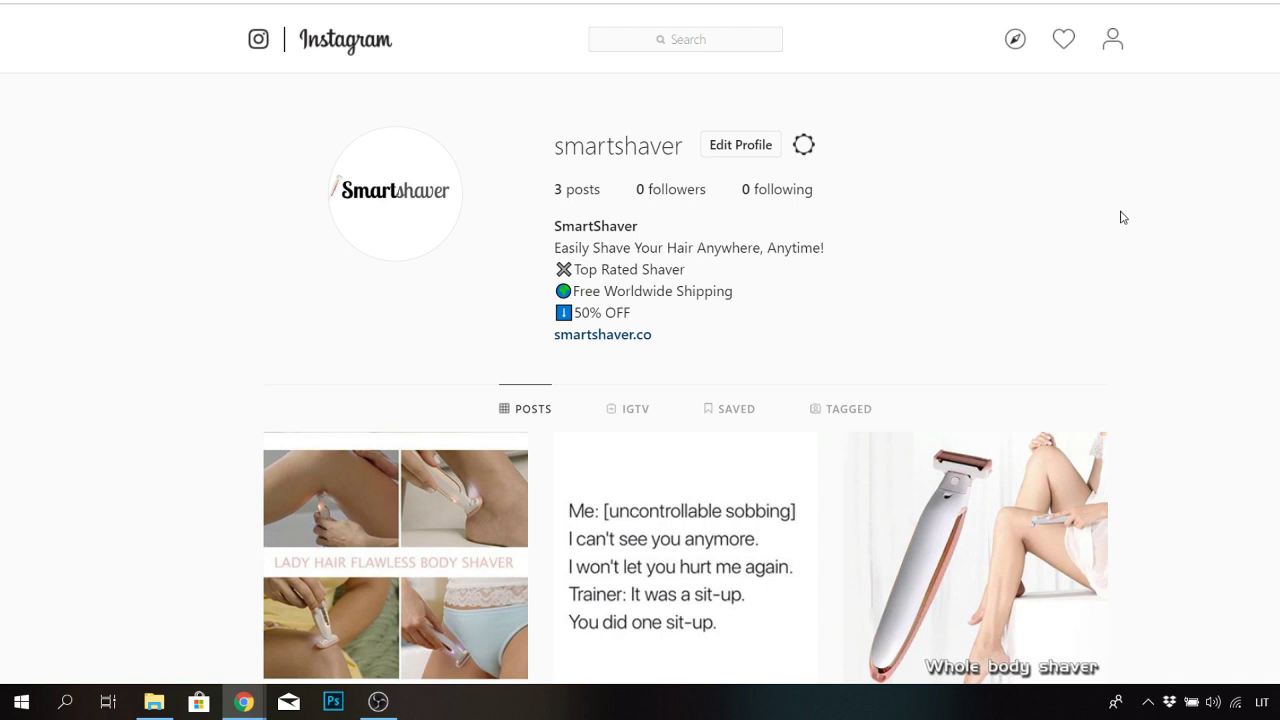
{"action": "left_click_drag", "start_coordinate": [705, 199], "coordinate": [856, 260]}
{"action": "left_click", "coordinate": [1037, 297]}
{"action": "scroll", "coordinate": [1158, 472], "scroll_direction": "down", "scroll_amount": 1}
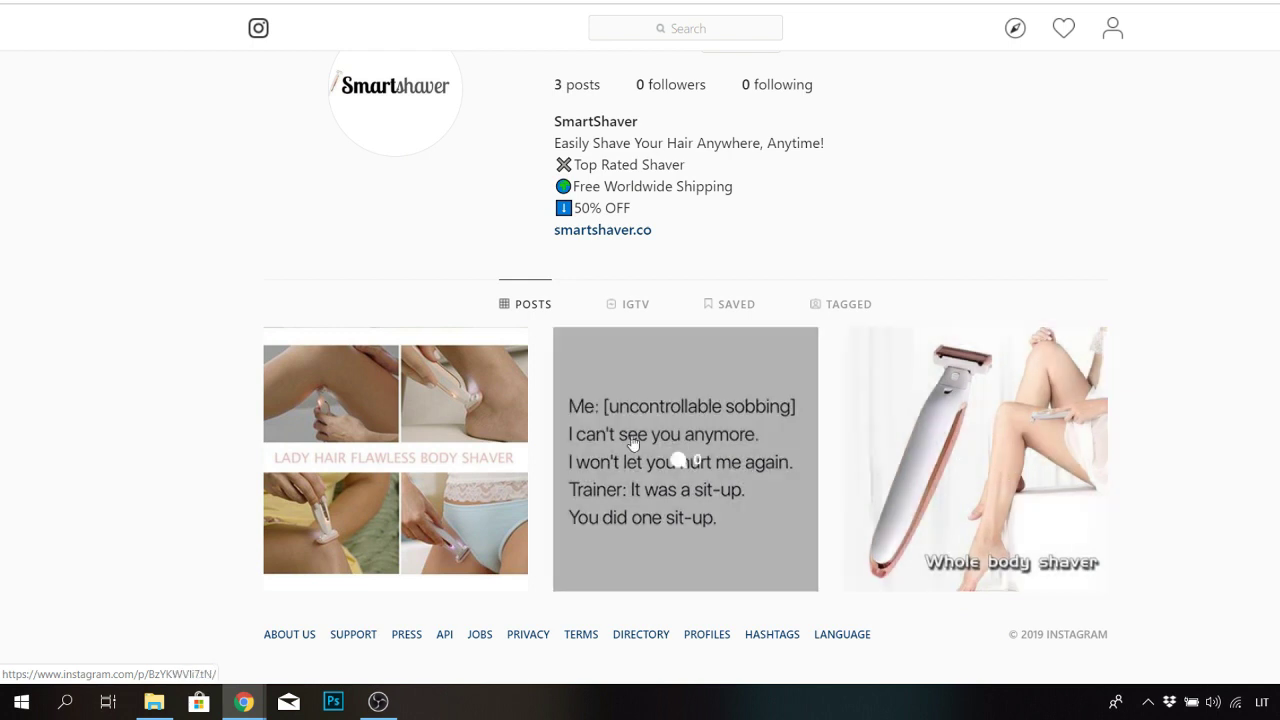